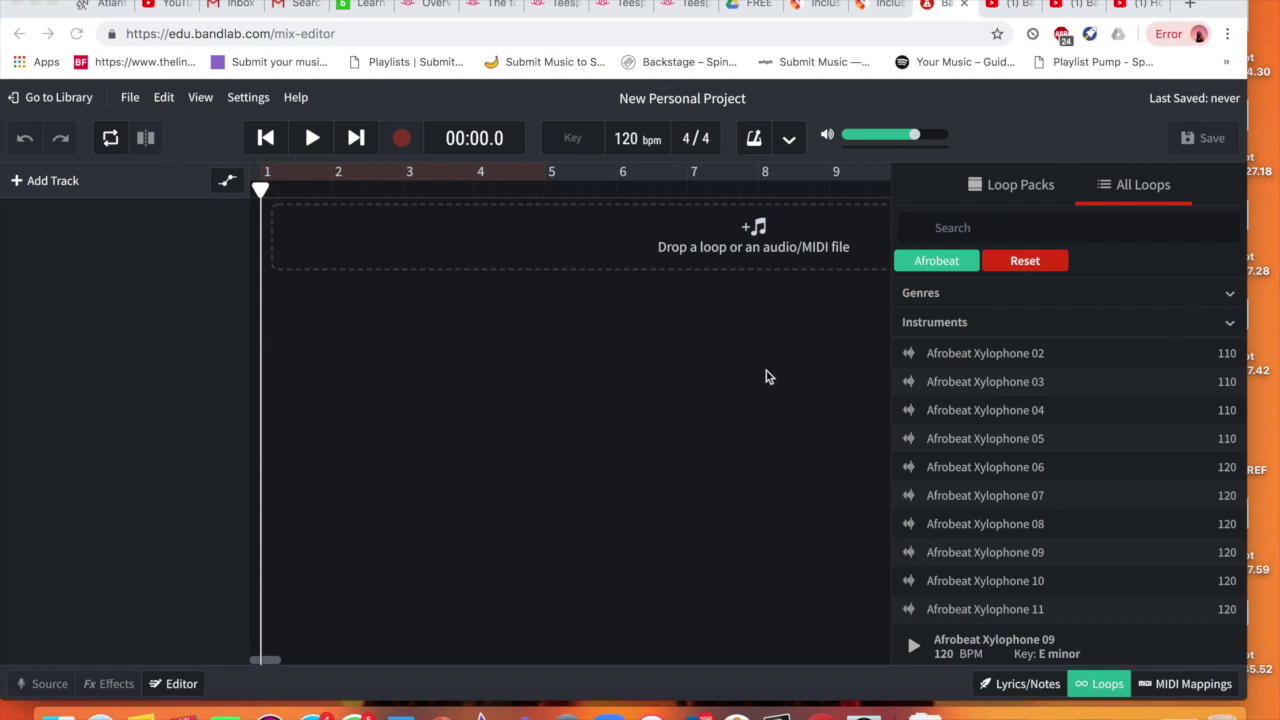
Step: Open the loop library's Loop Packs and select the Afrobeat pack to list its loops
click(50, 182)
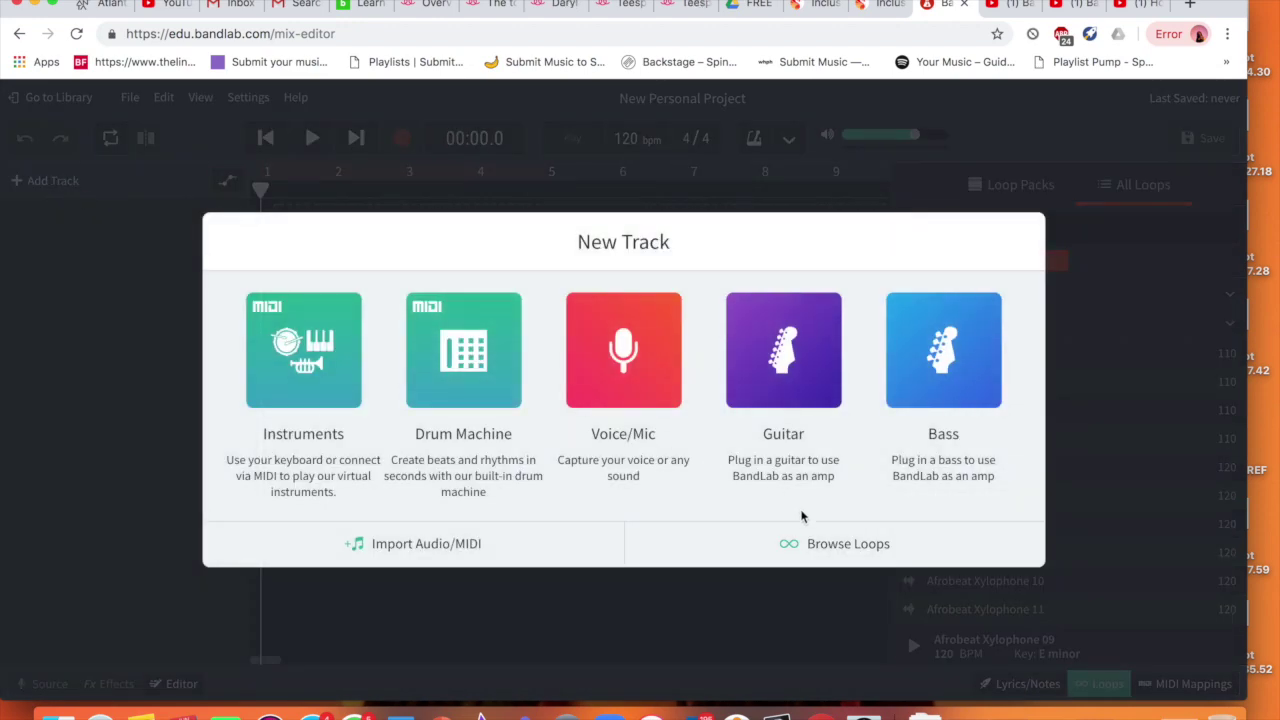
click(829, 549)
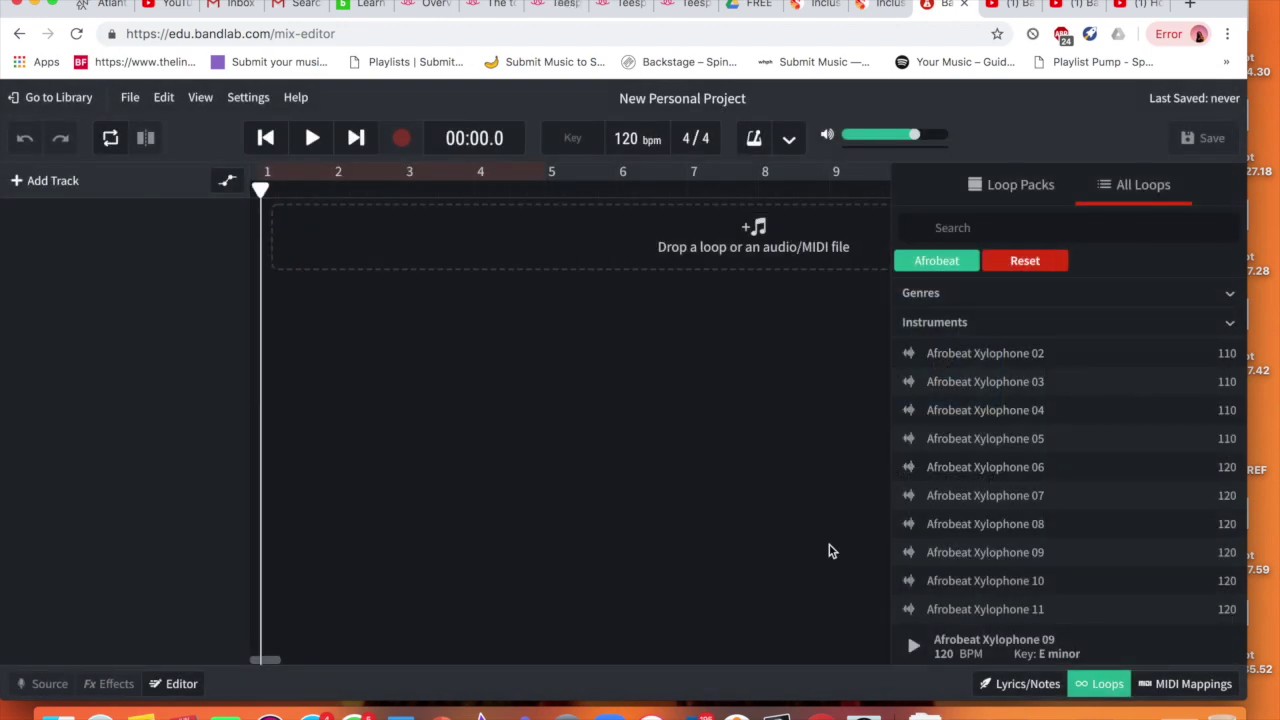
click(1000, 200)
scroll(980, 354, down, 15)
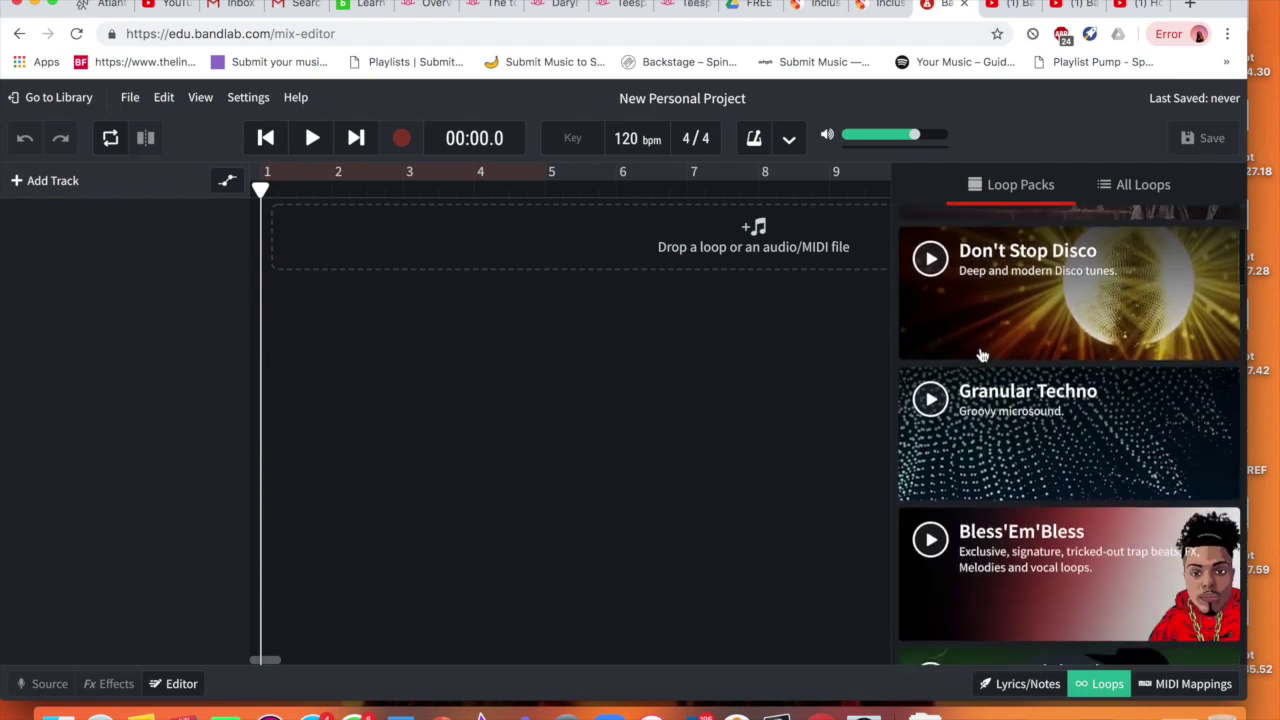
scroll(982, 356, up, 4)
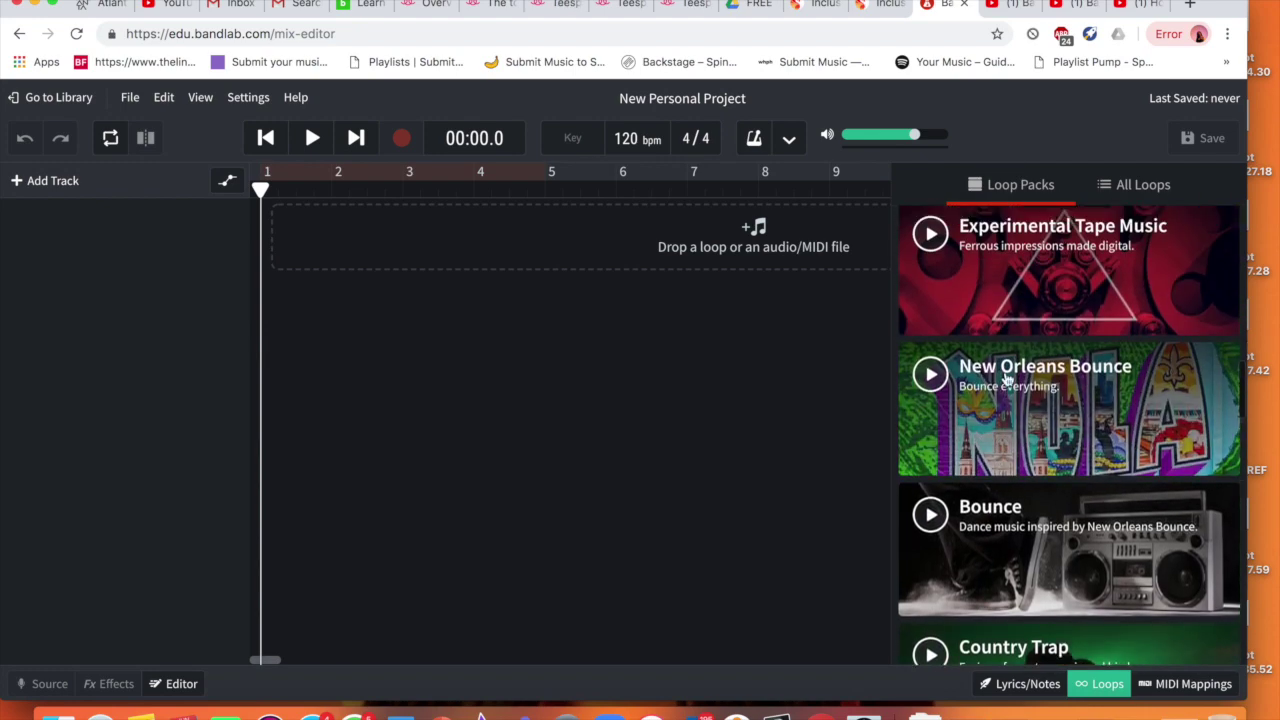
scroll(1000, 380, down, 10)
scroll(1019, 404, up, 2)
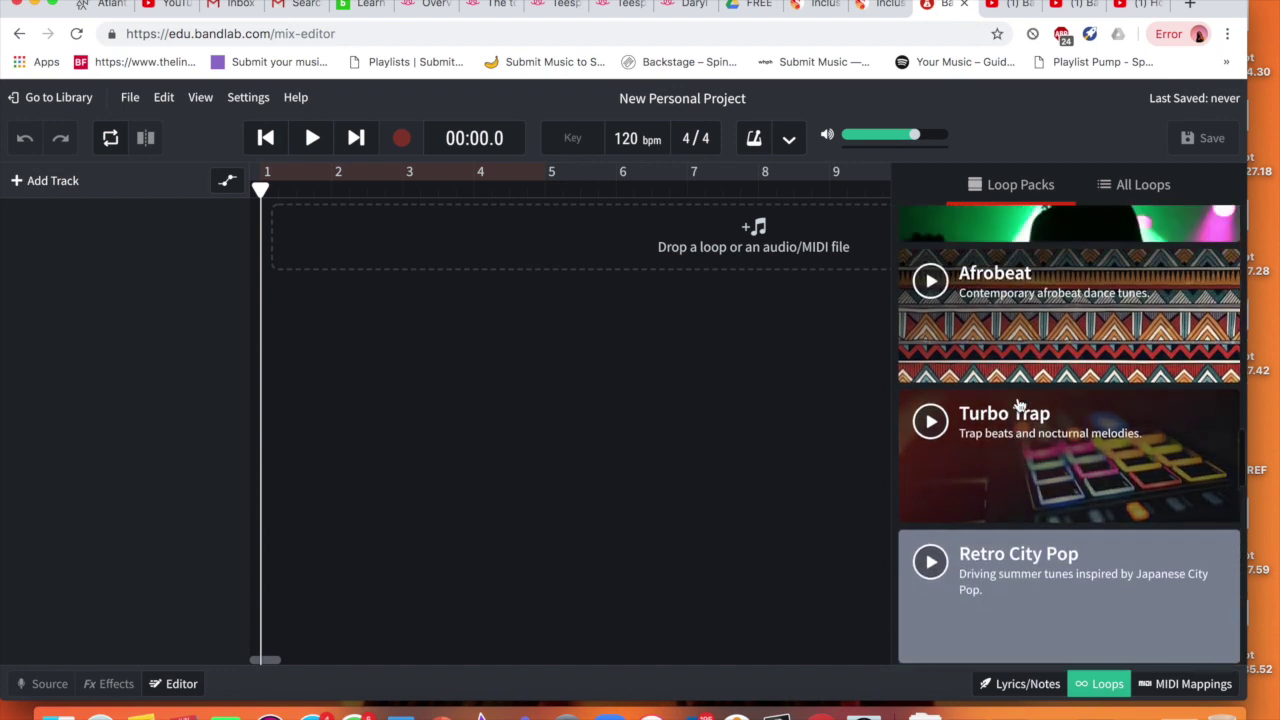
click(1001, 309)
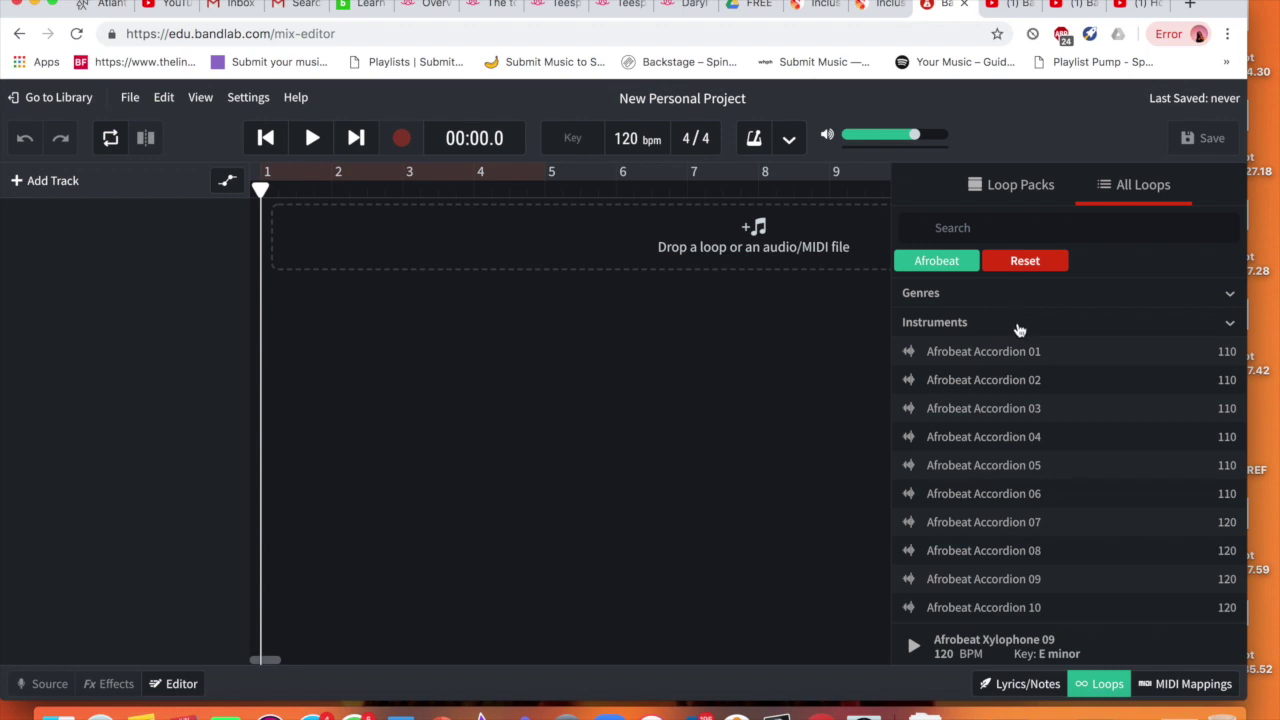
Step: Browse the Afrobeat loops list, briefly showing and hiding the instrument filters
scroll(1008, 370, down, 5)
scroll(1008, 370, up, 5)
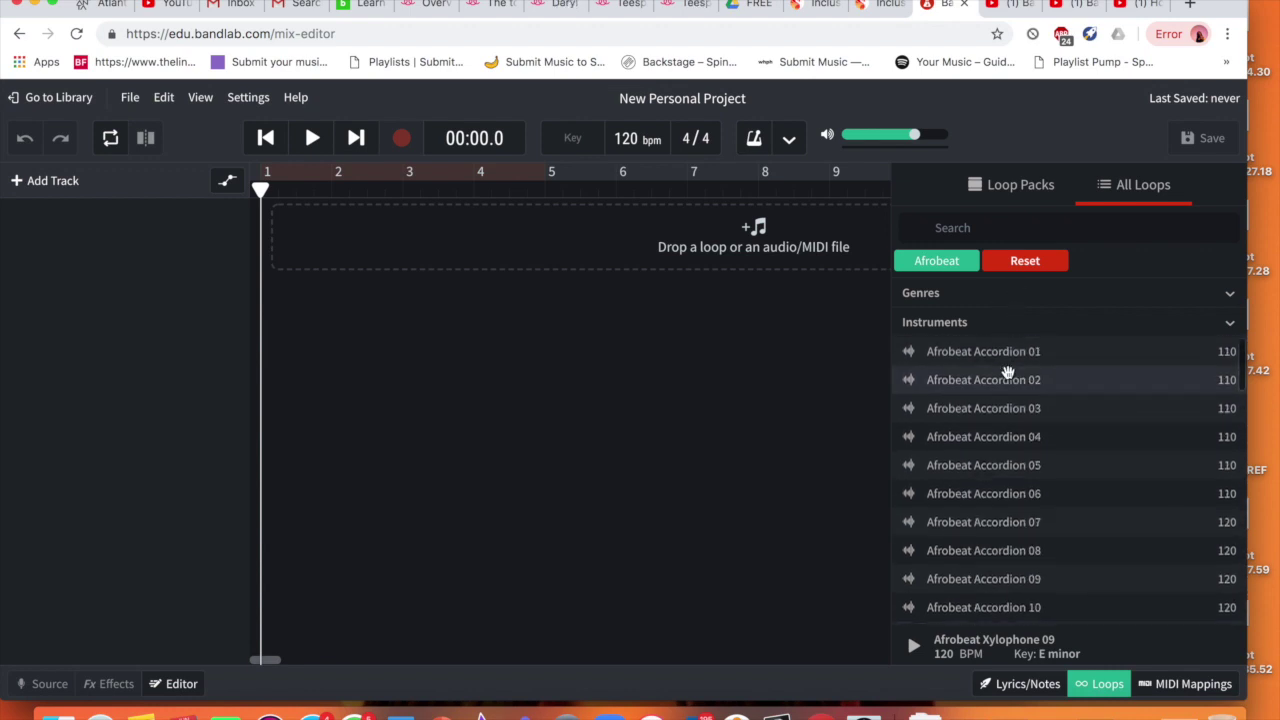
click(1028, 334)
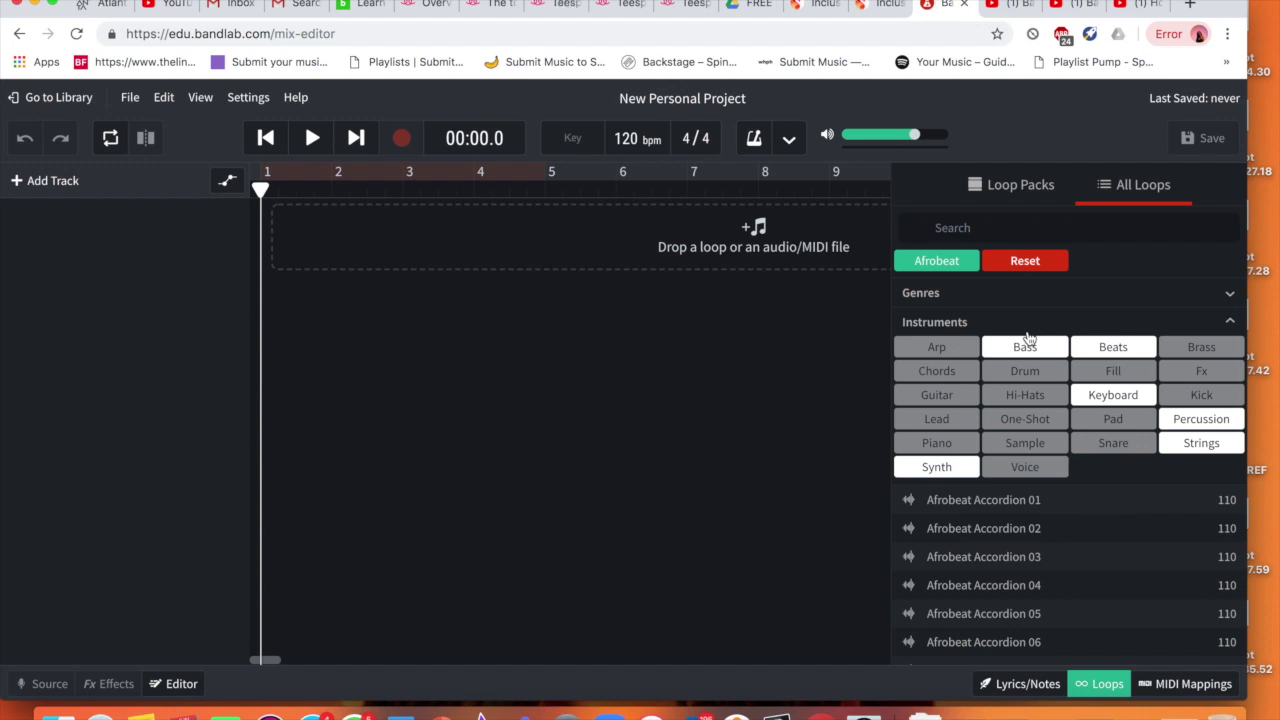
click(1028, 334)
scroll(920, 430, down, 10)
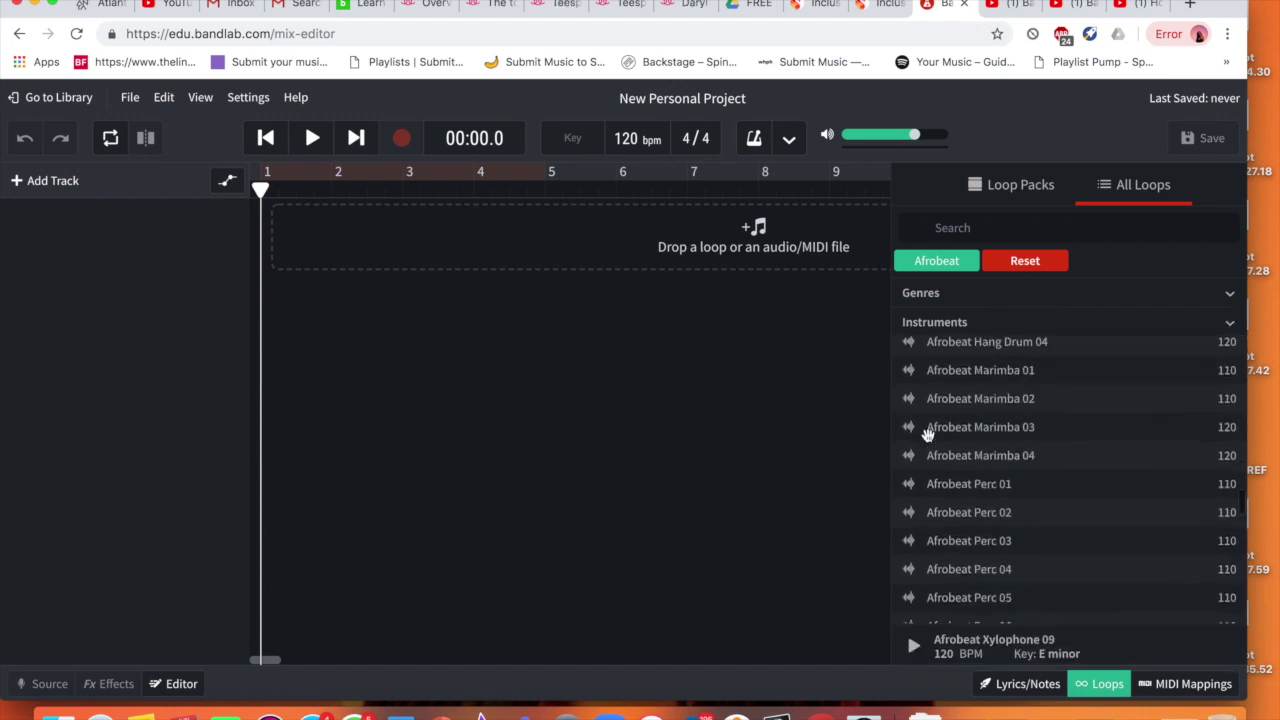
scroll(928, 434, down, 10)
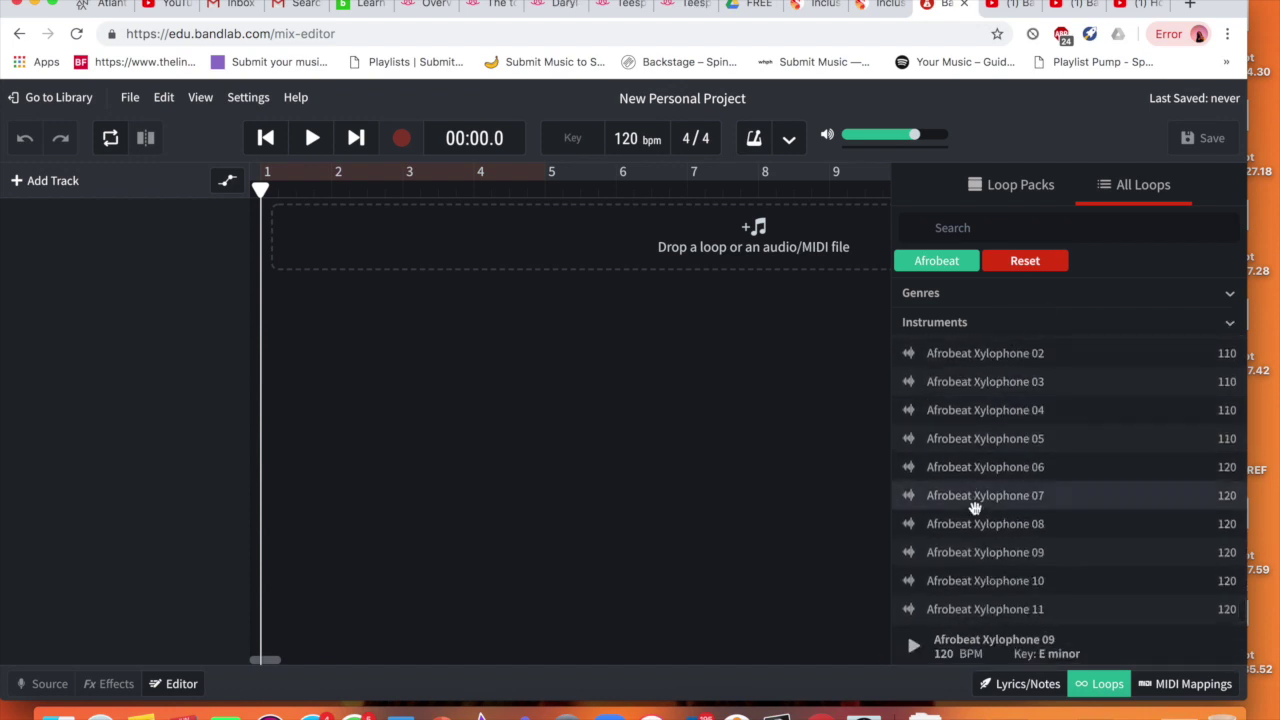
scroll(975, 508, up, 20)
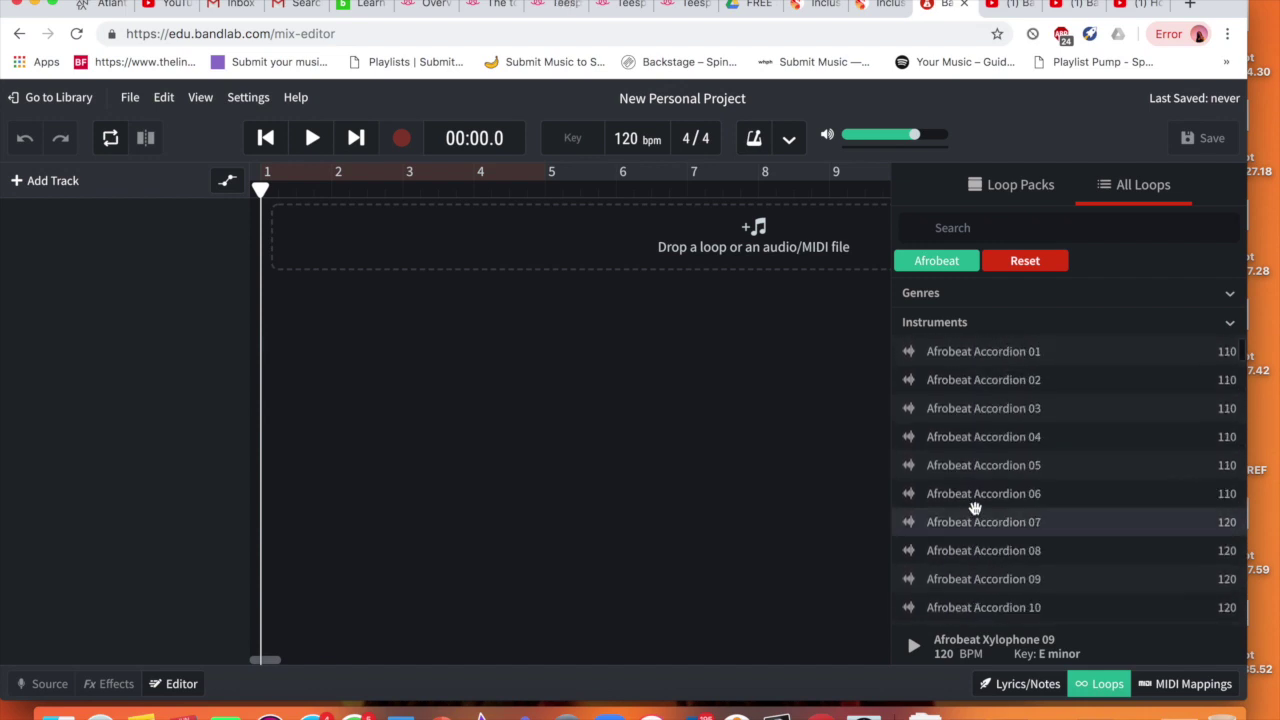
scroll(1044, 405, down, 15)
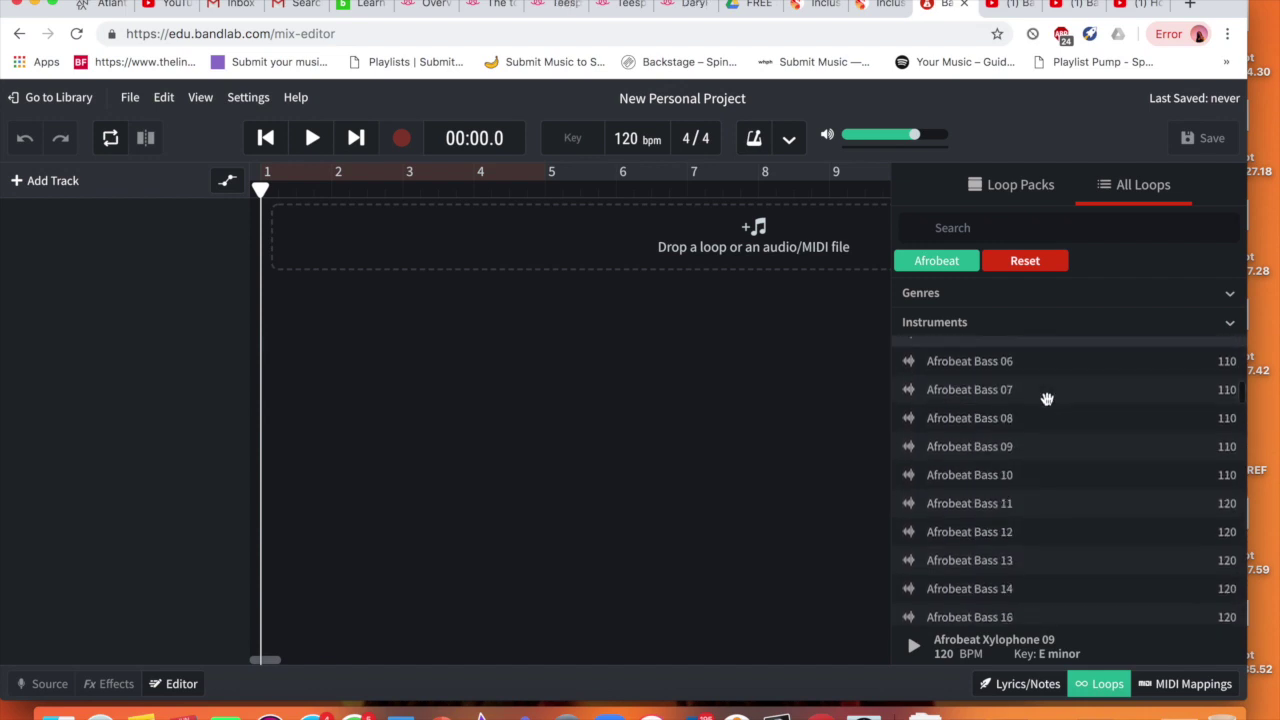
scroll(1046, 405, down, 20)
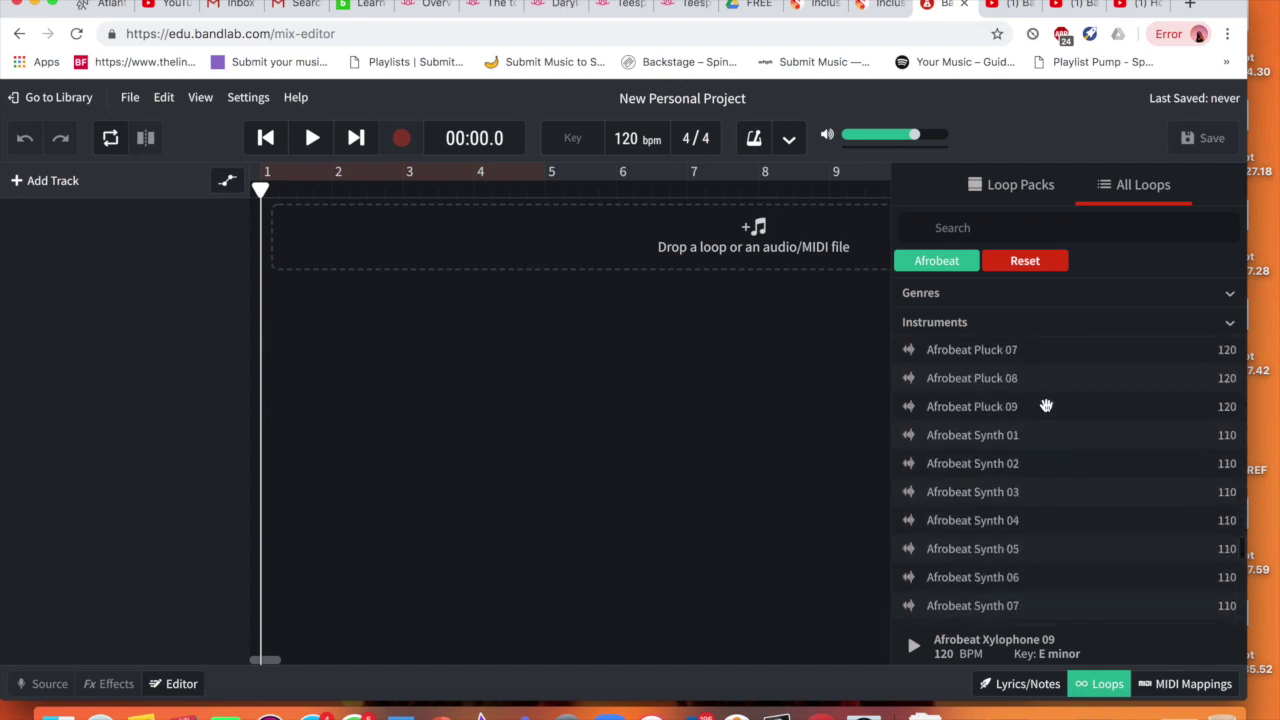
scroll(1005, 468, down, 1)
Step: Preview Afrobeat Xylophone 08, then Xylophone 09, and lower the system volume
click(996, 525)
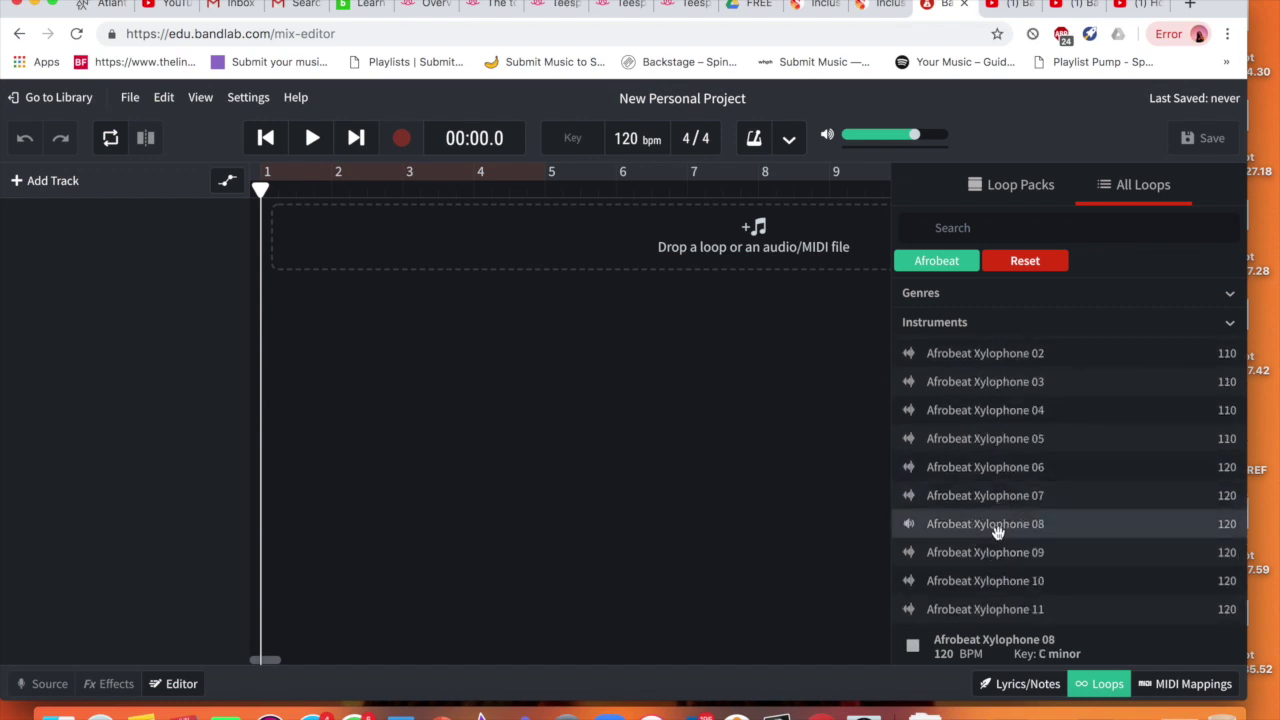
click(990, 552)
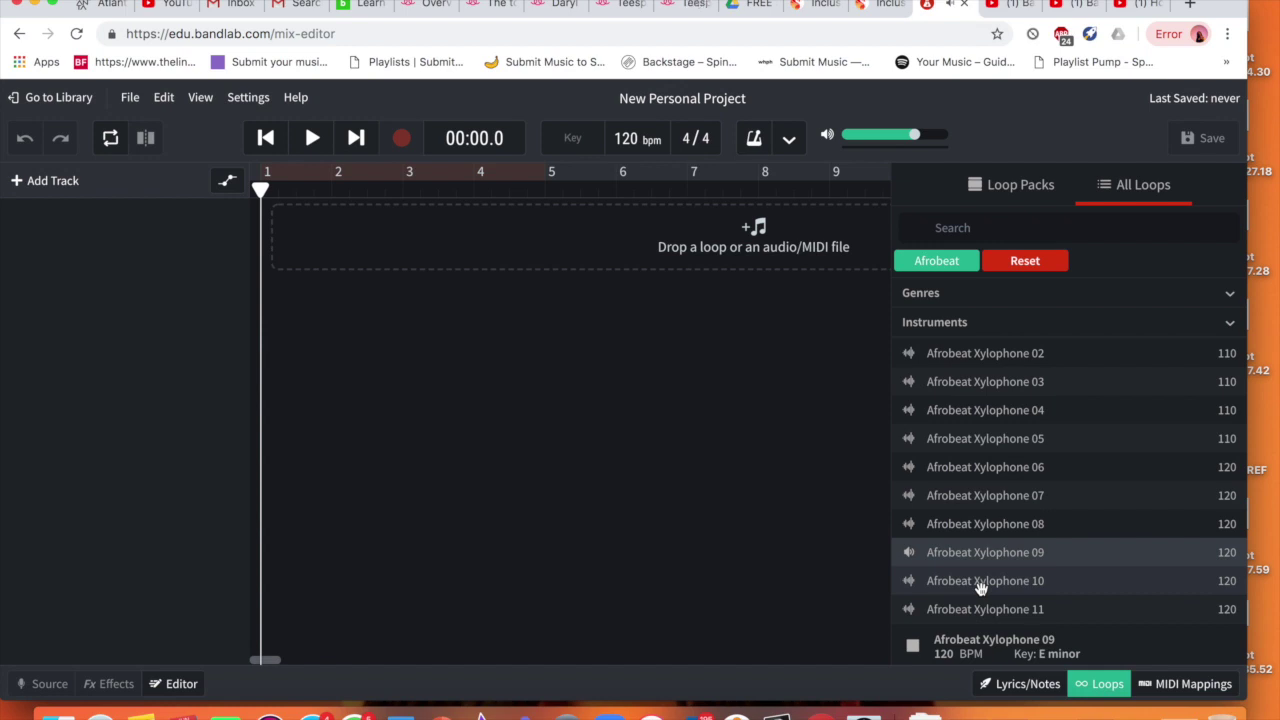
key(XF86AudioLowerVolume)
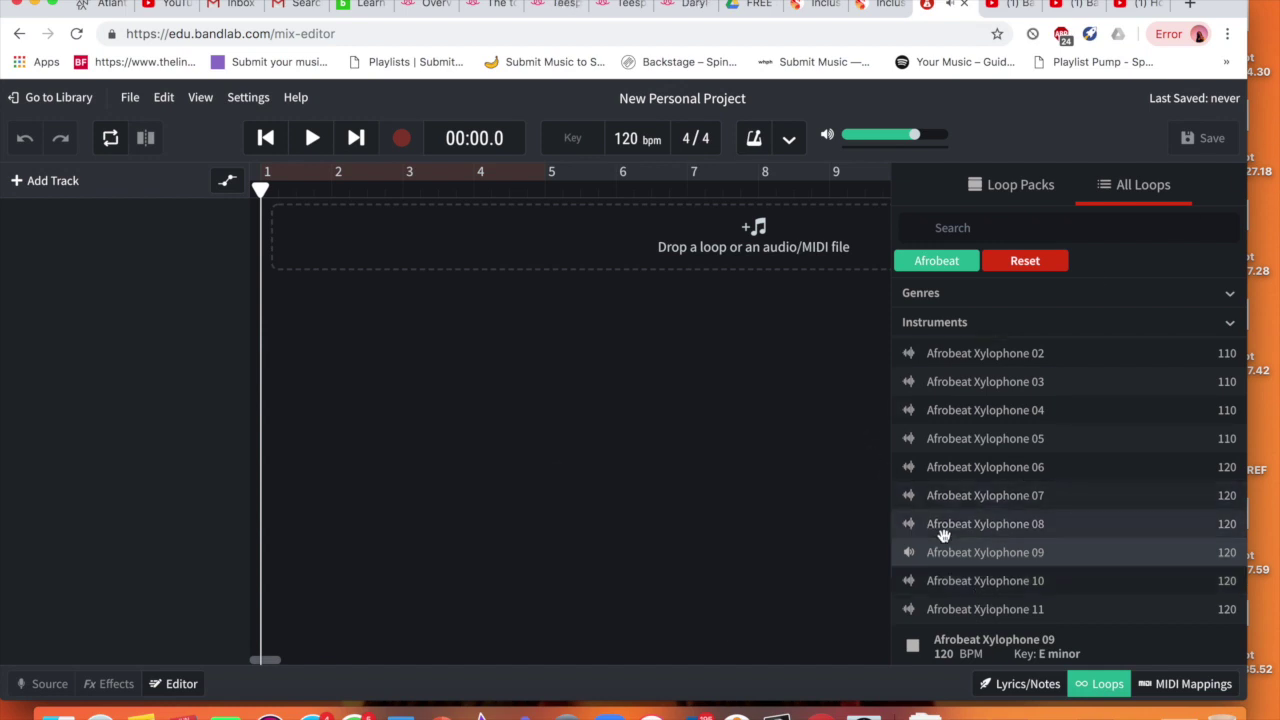
Step: Place Afrobeat Xylophone 09 on the timeline at bar 1 and loop it out to about bar 8
drag(945, 552, 281, 339)
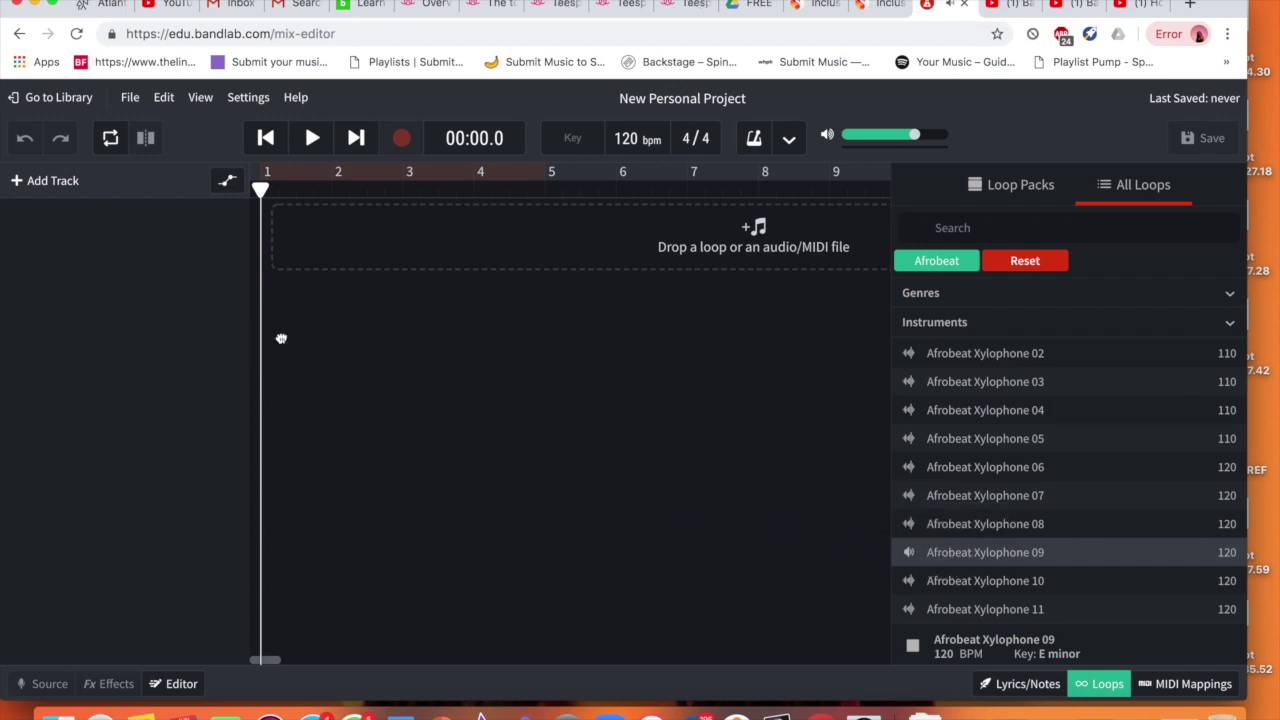
drag(971, 560, 570, 267)
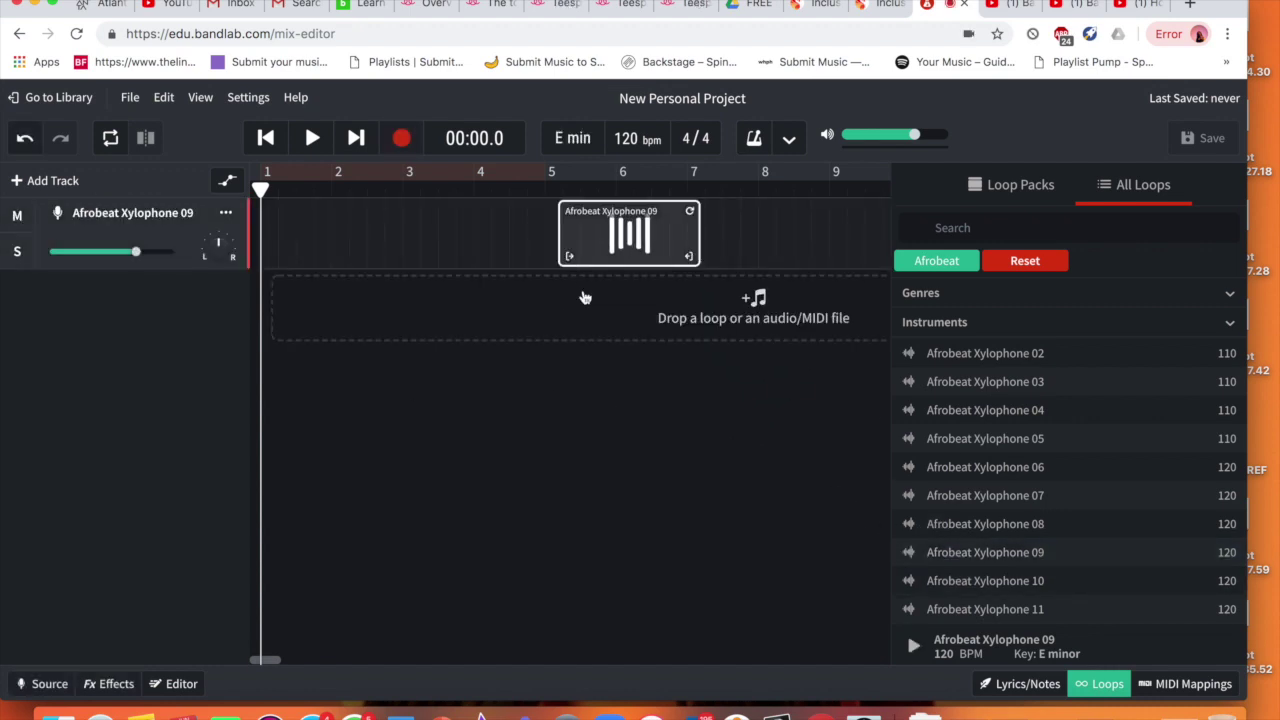
drag(668, 232, 356, 232)
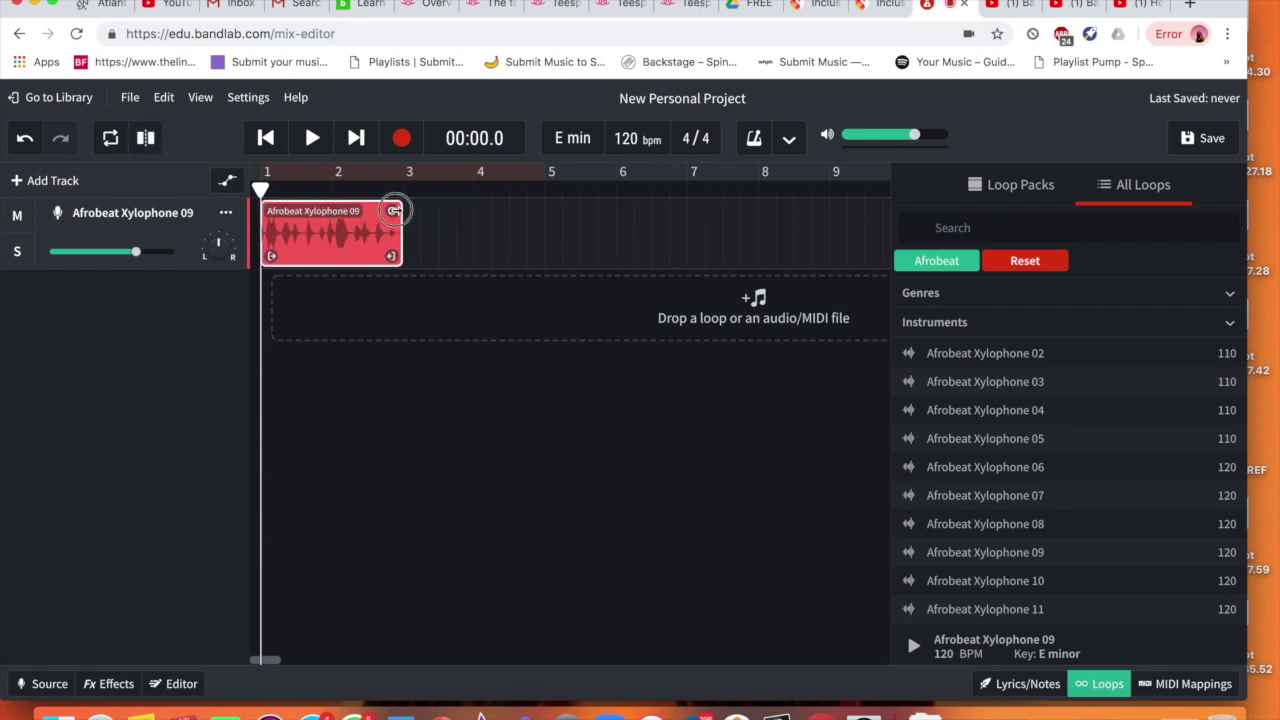
drag(392, 211, 753, 120)
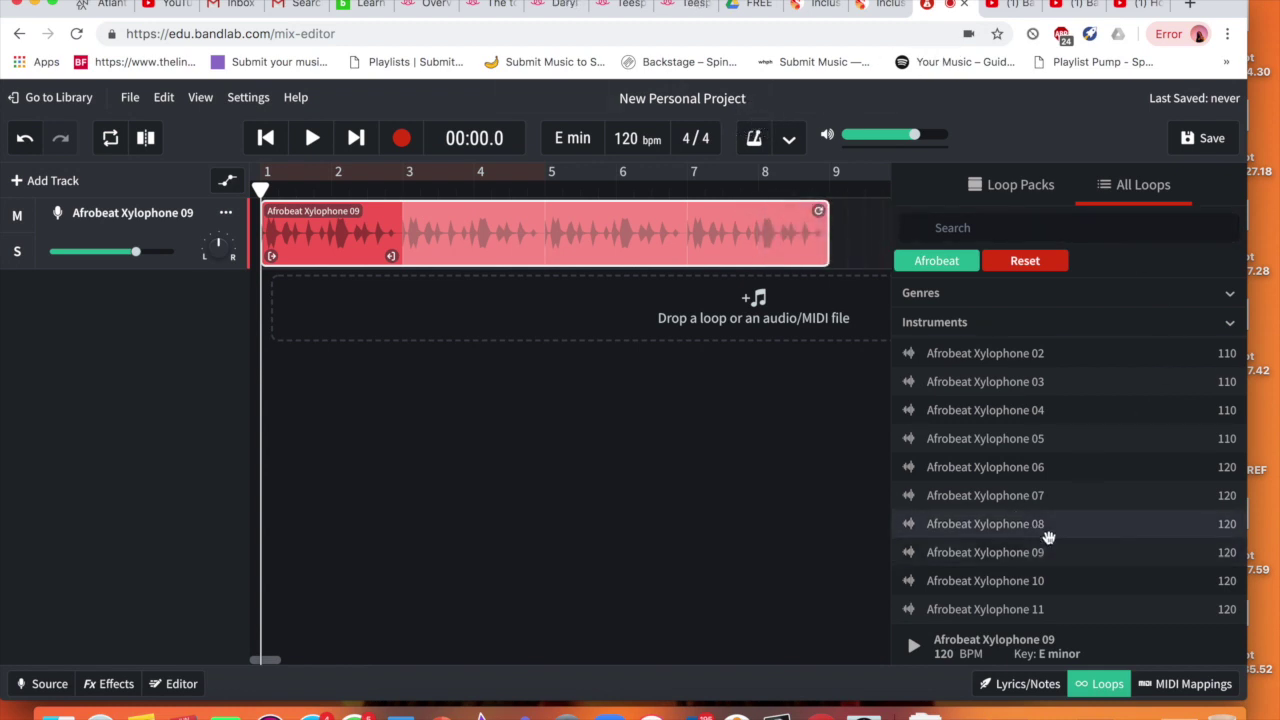
scroll(1048, 537, down, 5)
scroll(1048, 537, up, 5)
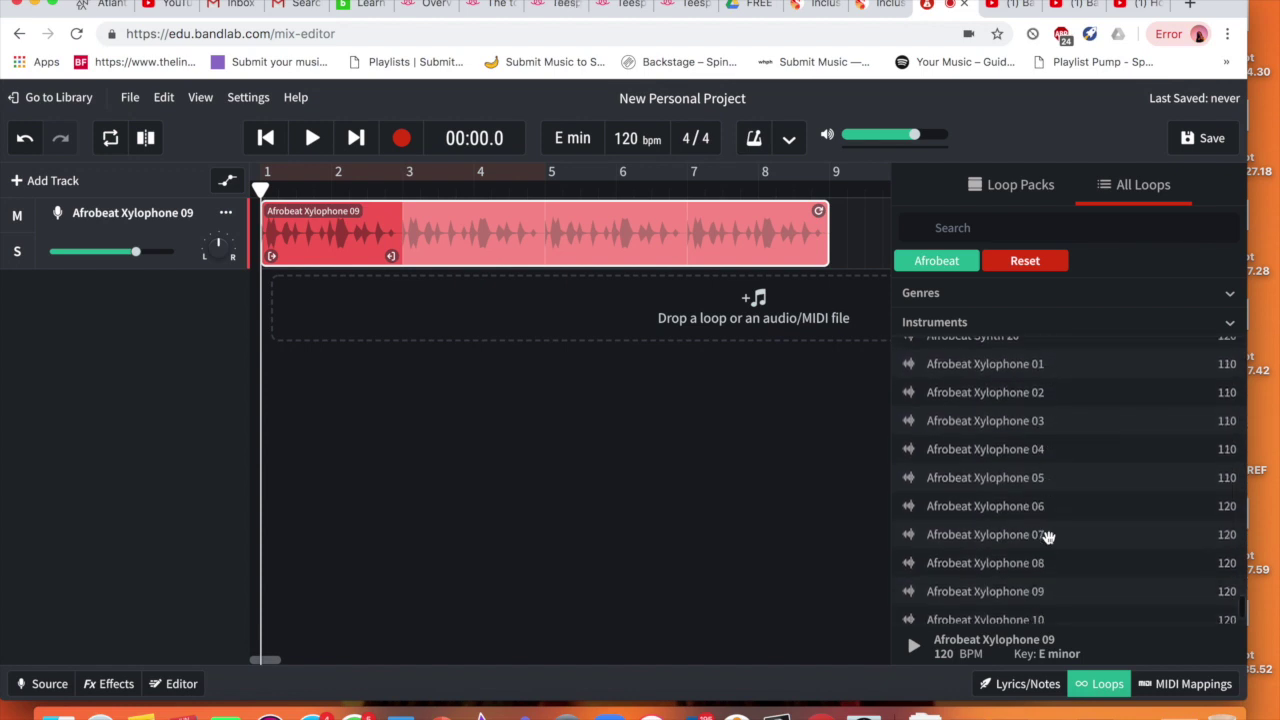
click(1023, 566)
scroll(1022, 558, up, 2)
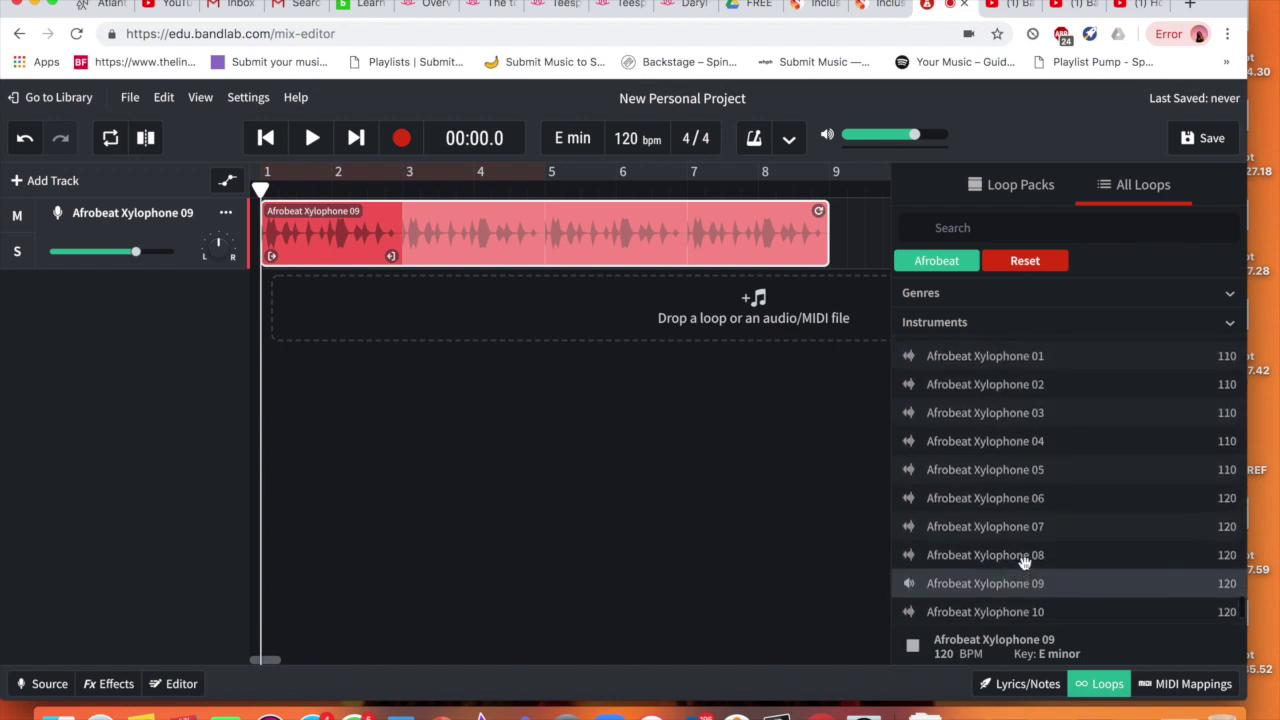
click(1020, 553)
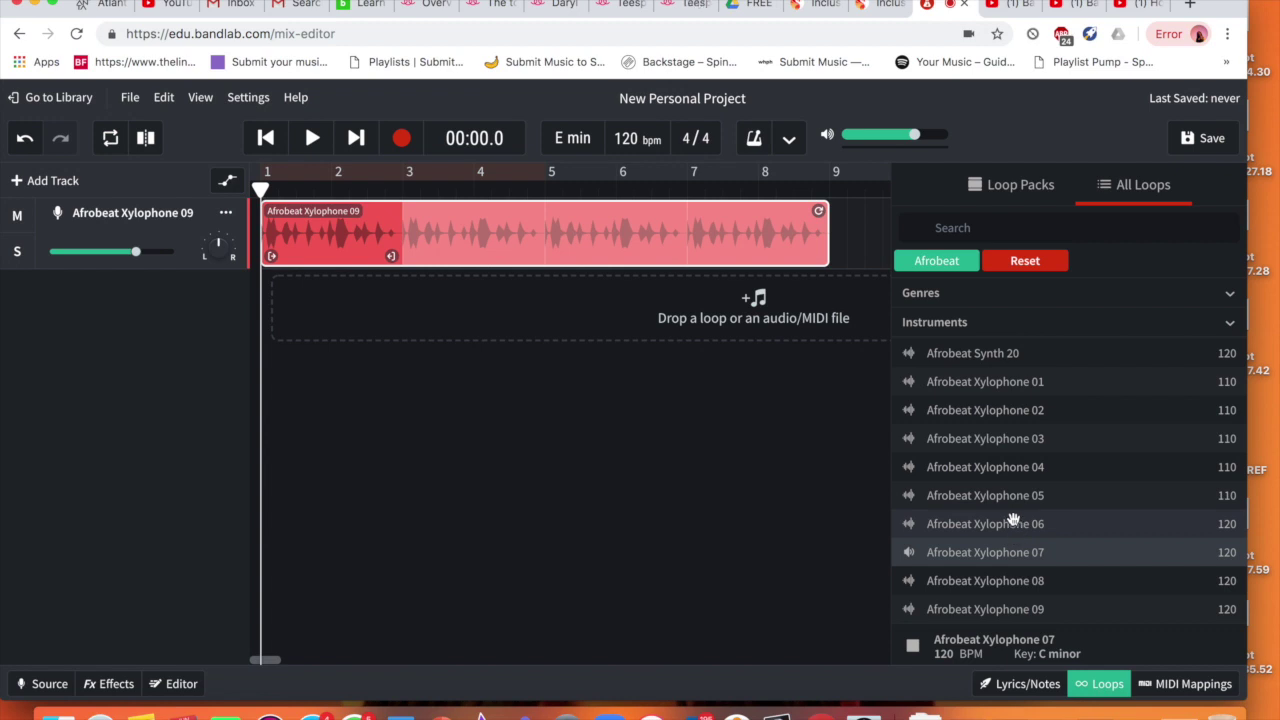
scroll(1016, 485, up, 5)
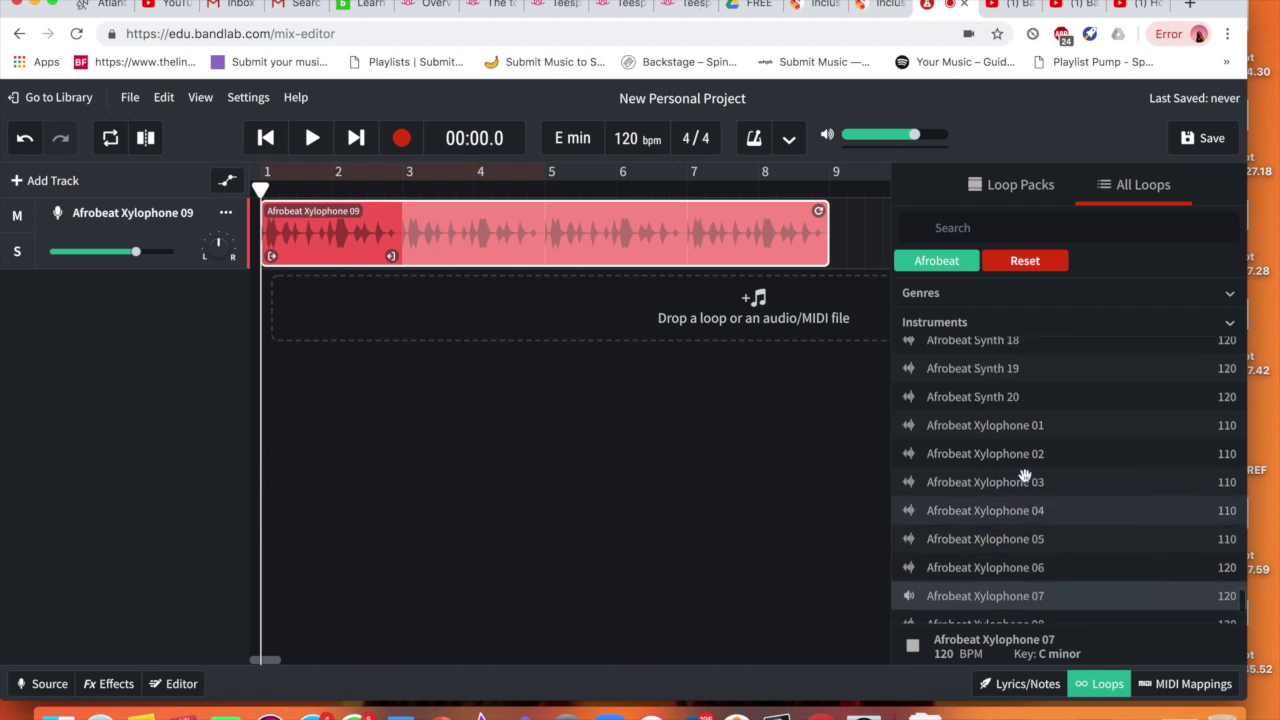
scroll(1023, 474, down, 5)
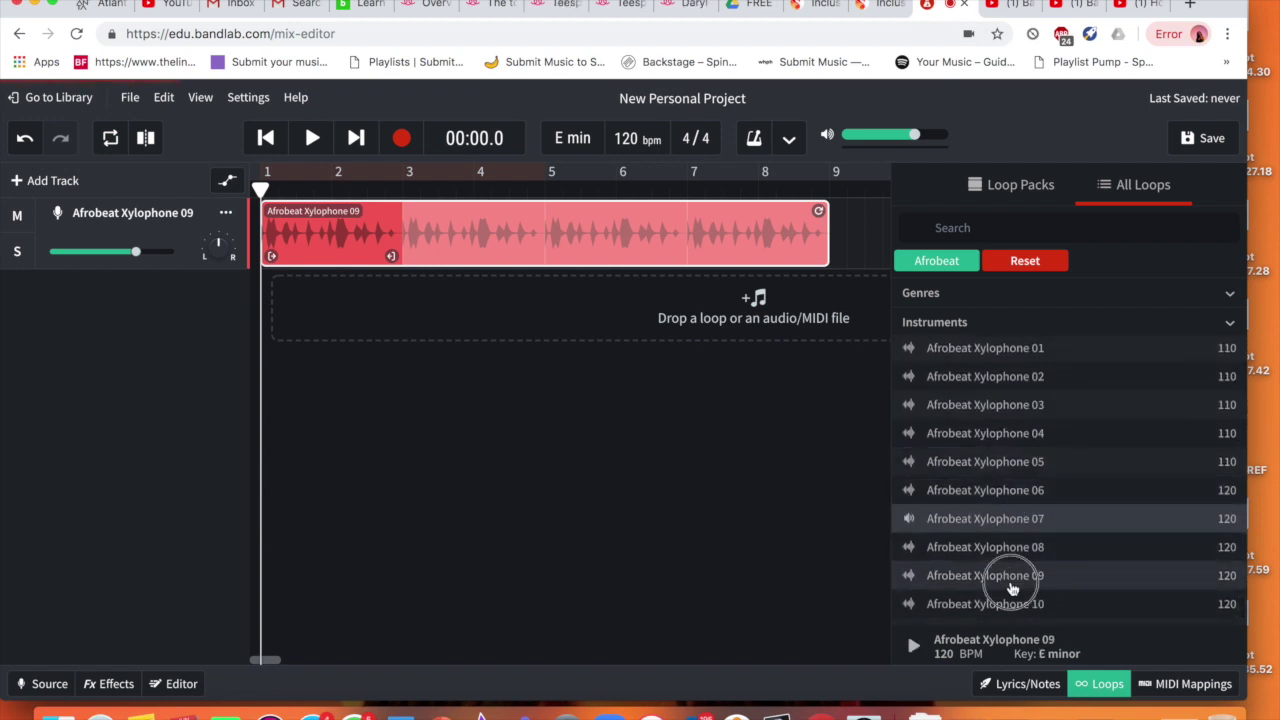
click(1018, 586)
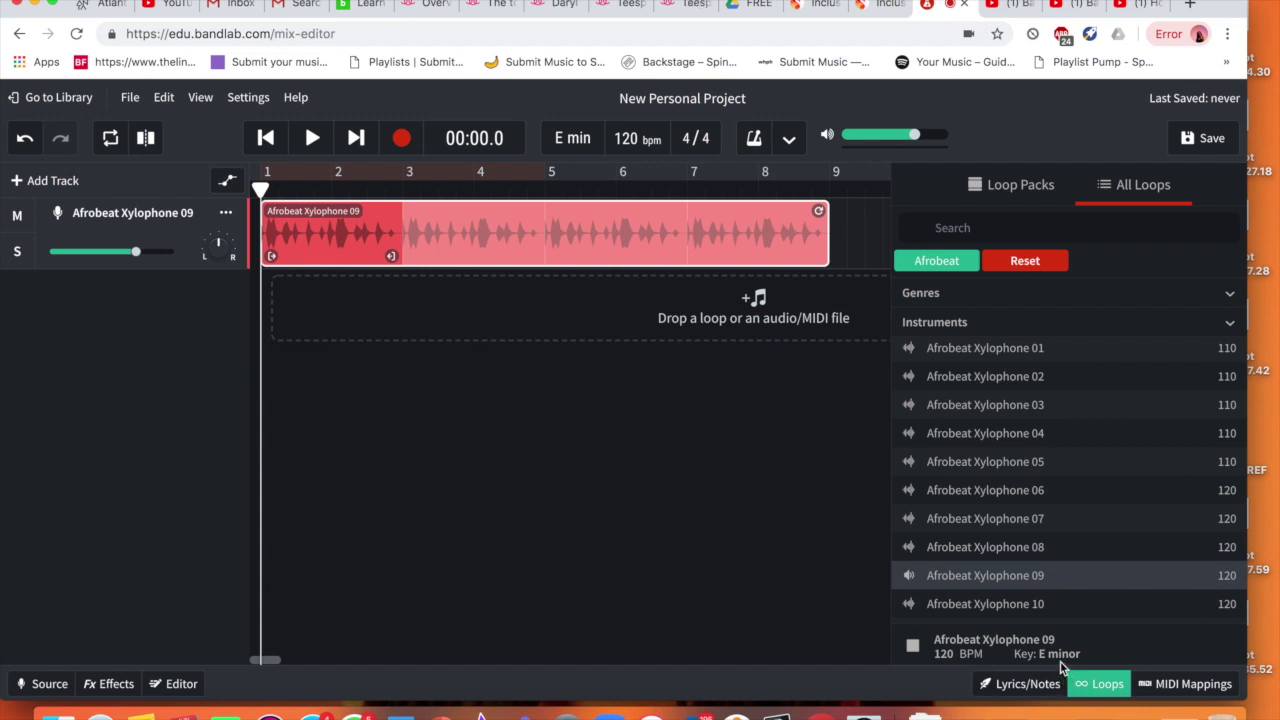
scroll(1028, 443, up, 5)
click(1028, 440)
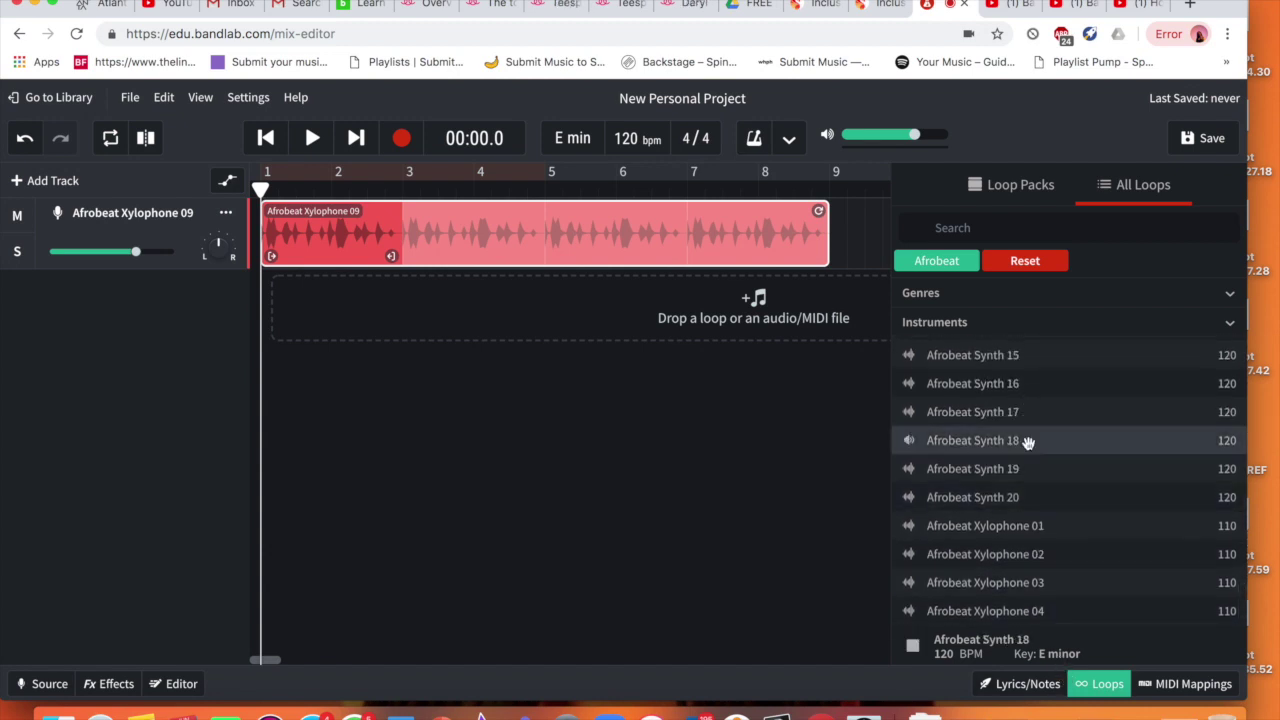
click(1020, 469)
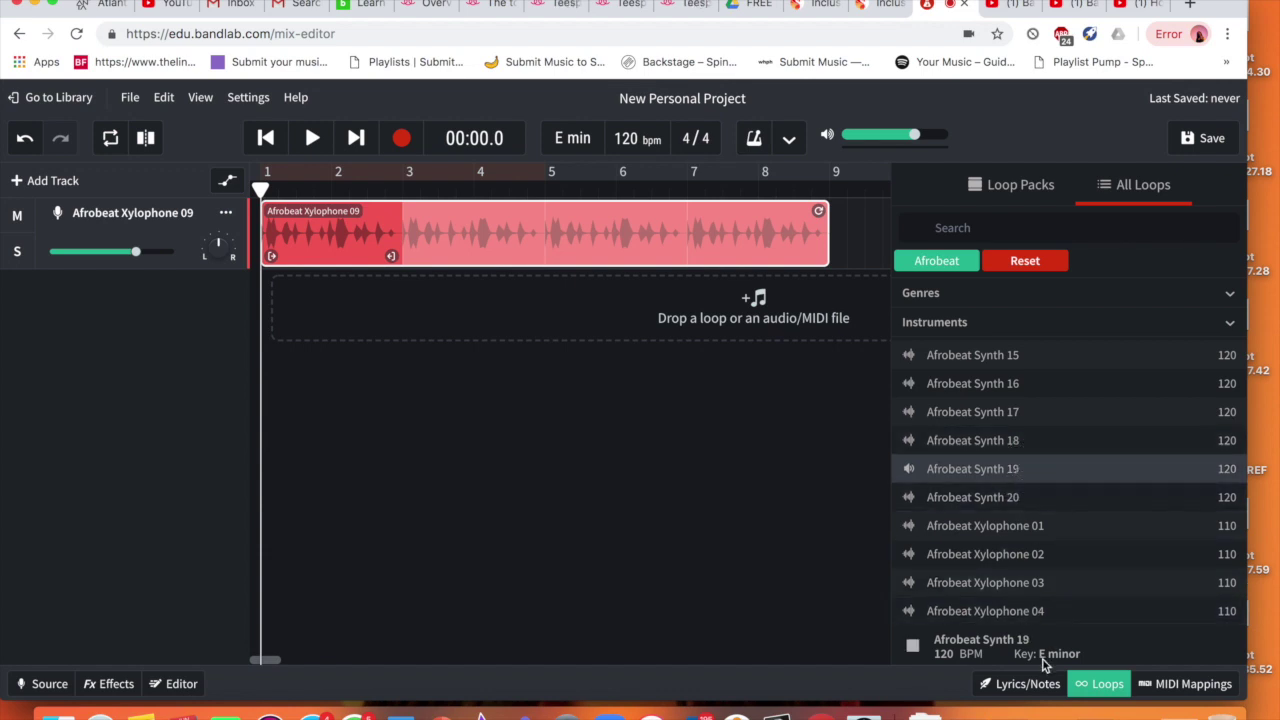
click(1026, 497)
click(1024, 438)
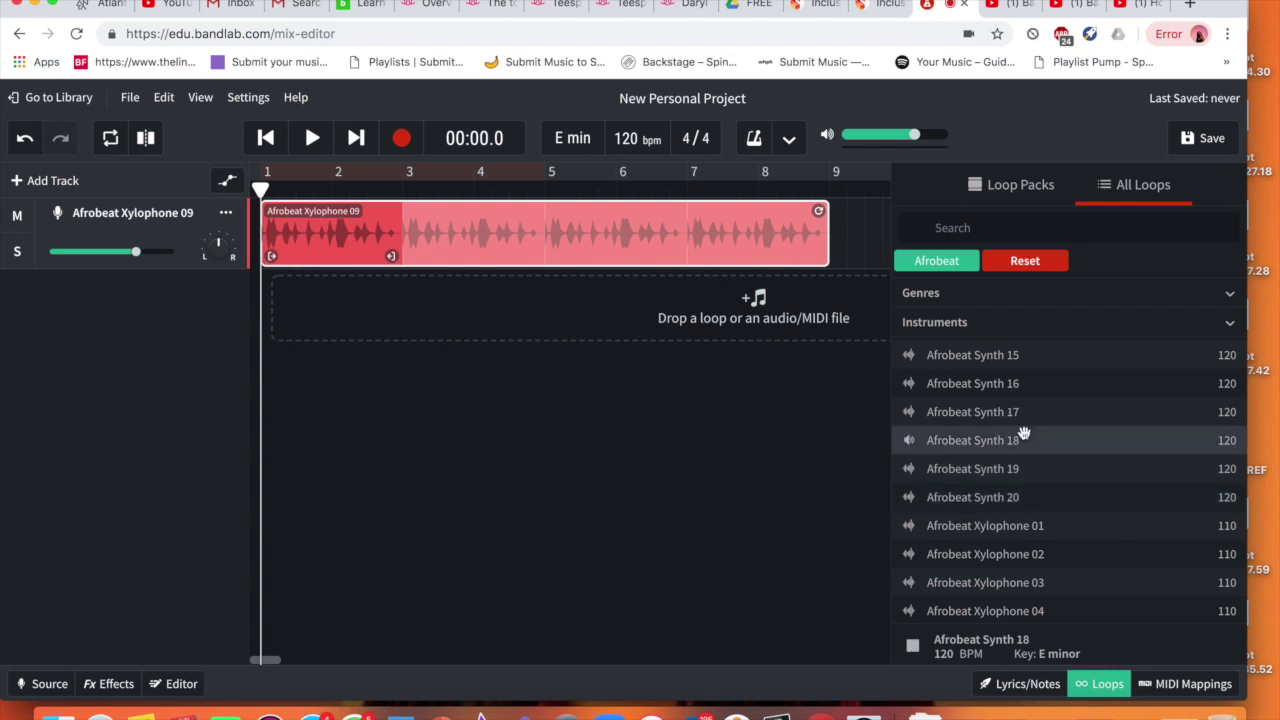
click(1023, 411)
click(1022, 383)
scroll(1022, 380, up, 1)
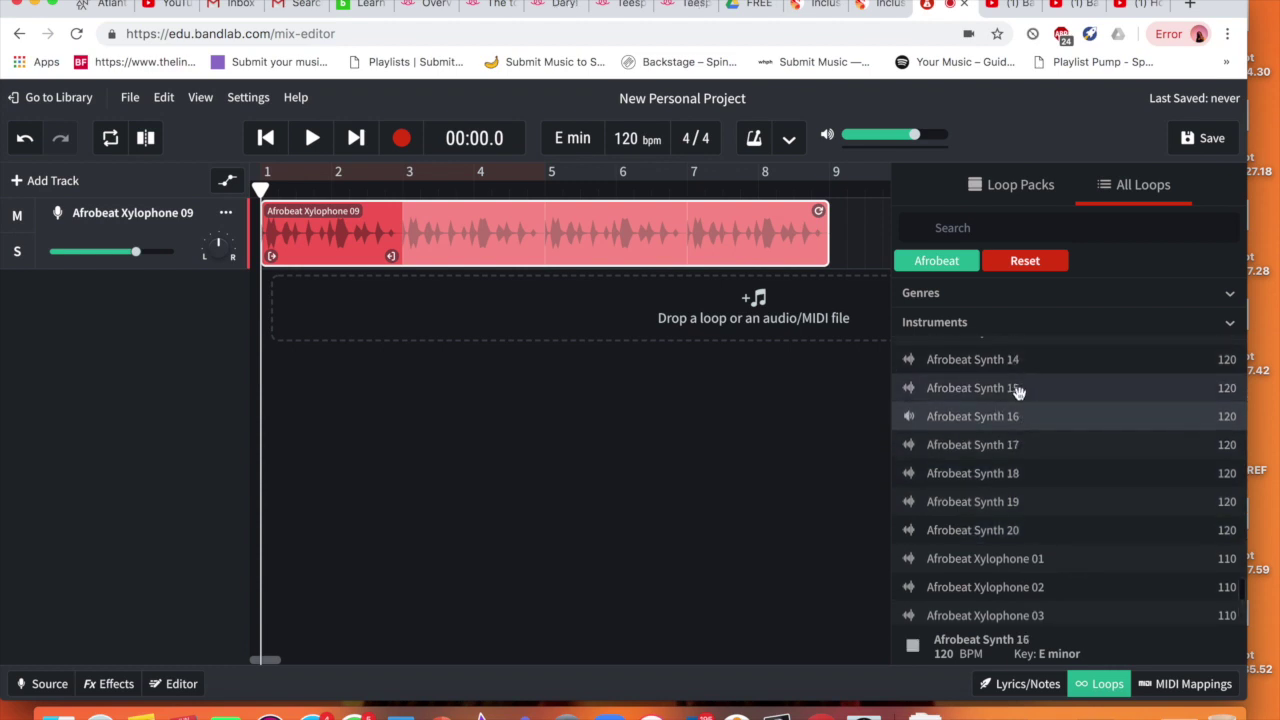
click(1018, 390)
scroll(1015, 387, up, 1)
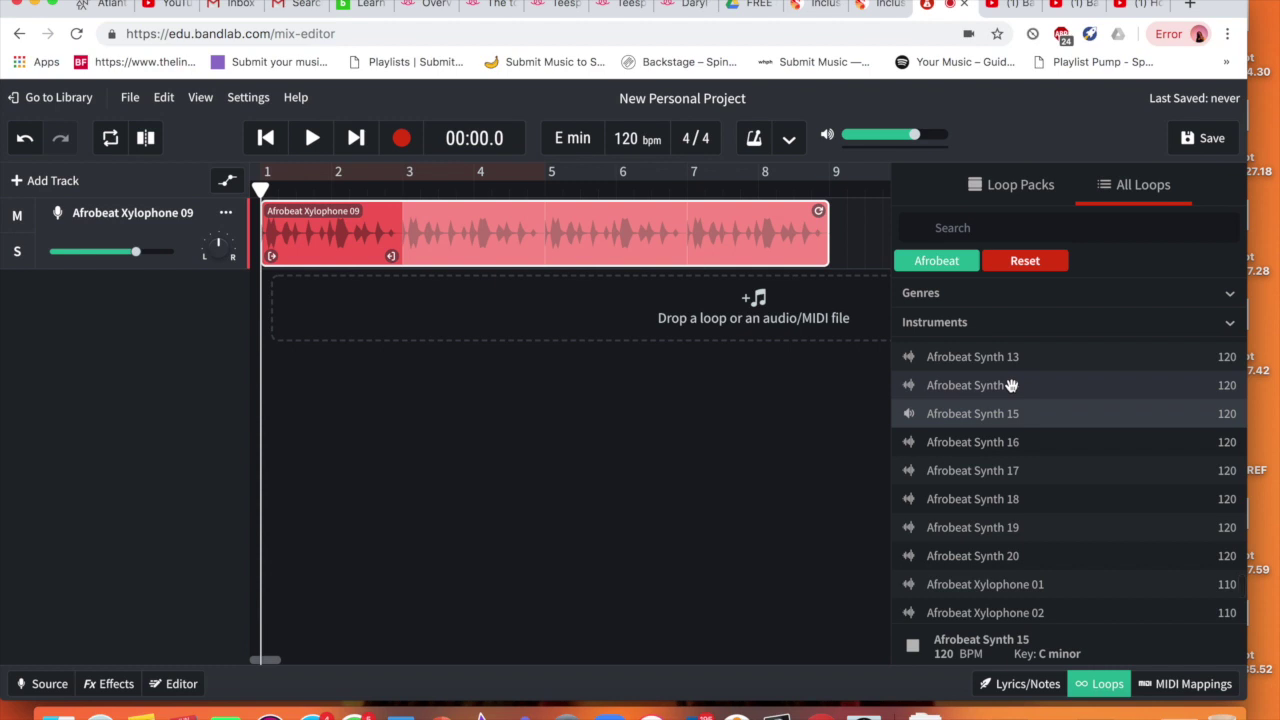
click(1009, 363)
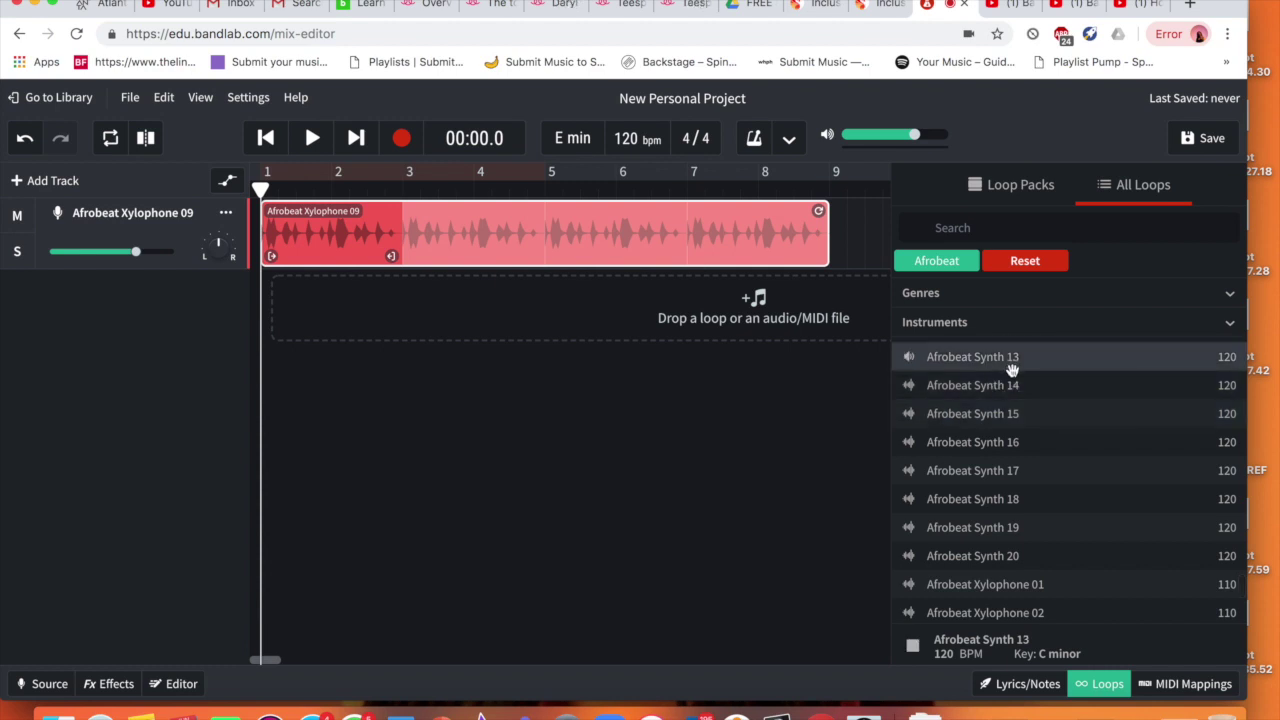
click(1011, 386)
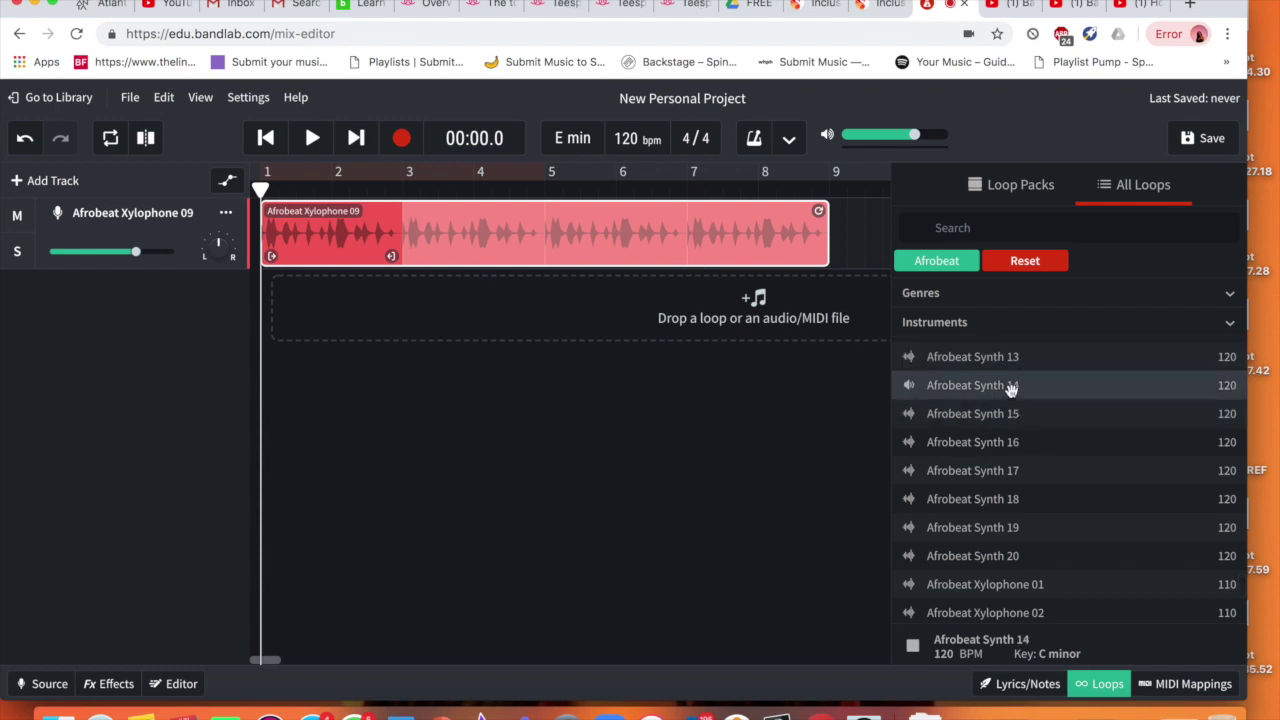
scroll(1006, 420, up, 3)
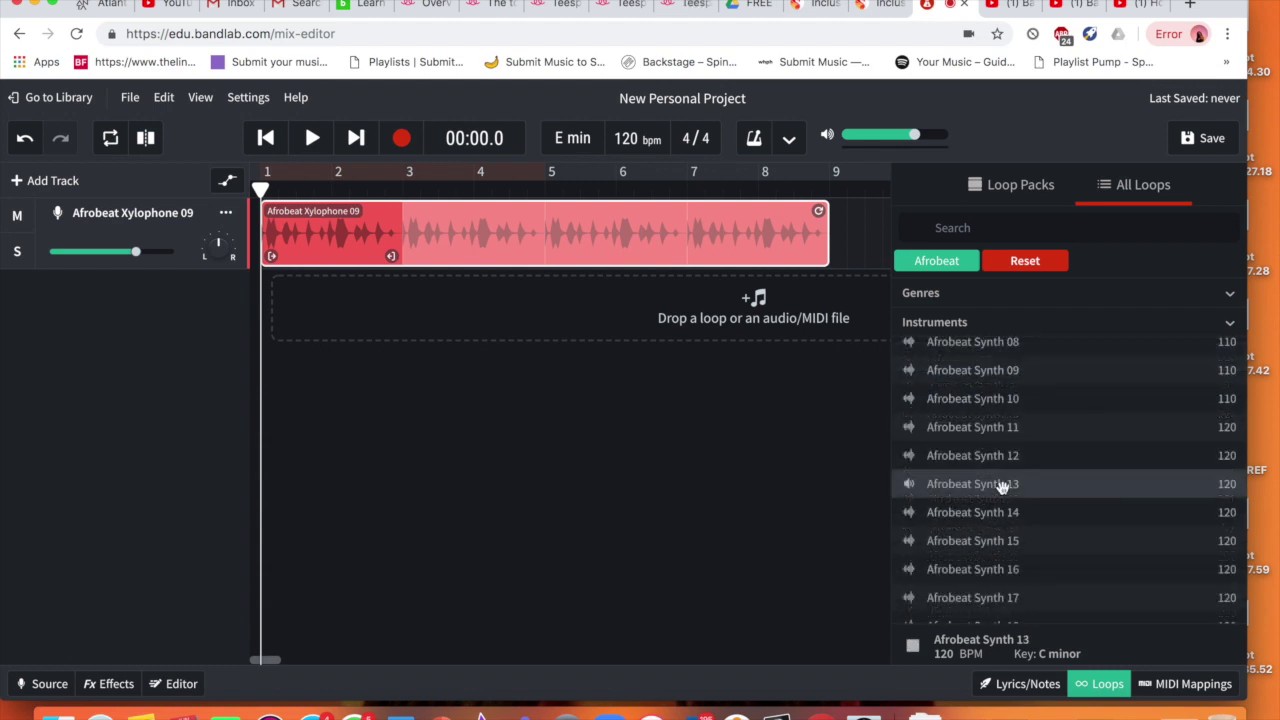
click(1004, 490)
Step: Add Afrobeat Synth 13 as a second track and move its clip to start at bar 7
drag(1004, 493, 791, 315)
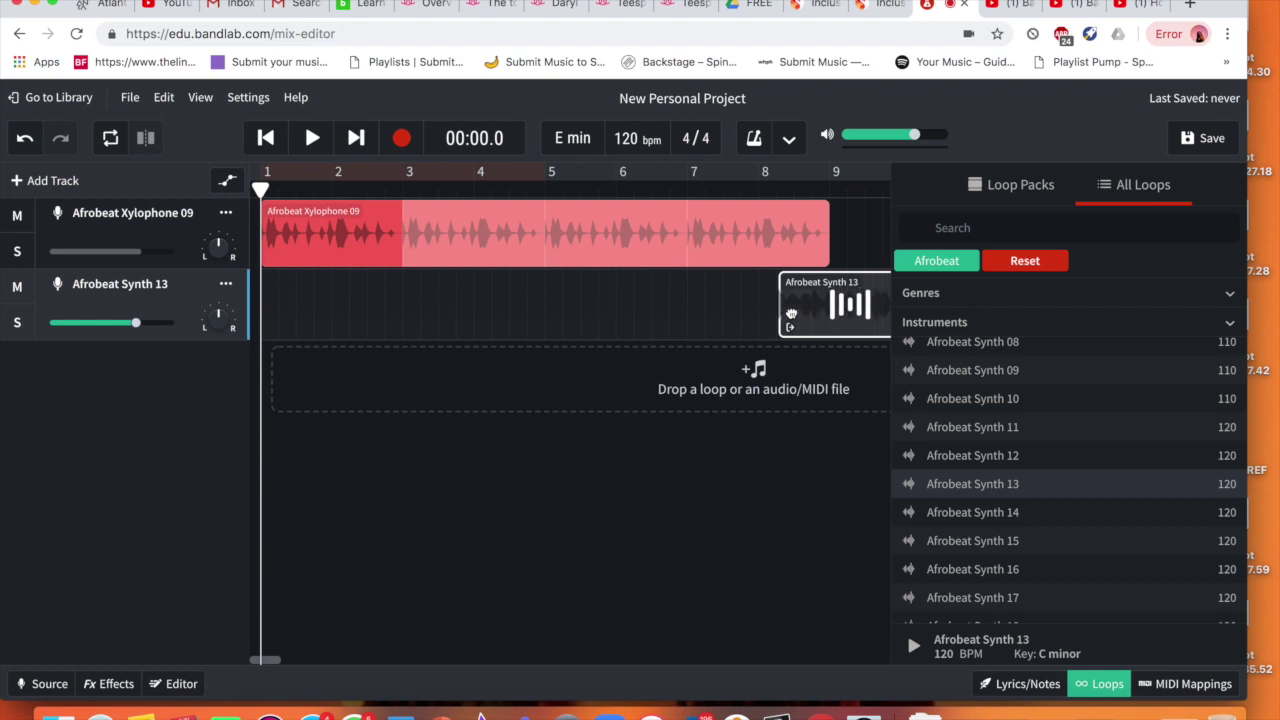
scroll(791, 315, right, 5)
scroll(791, 315, left, 3)
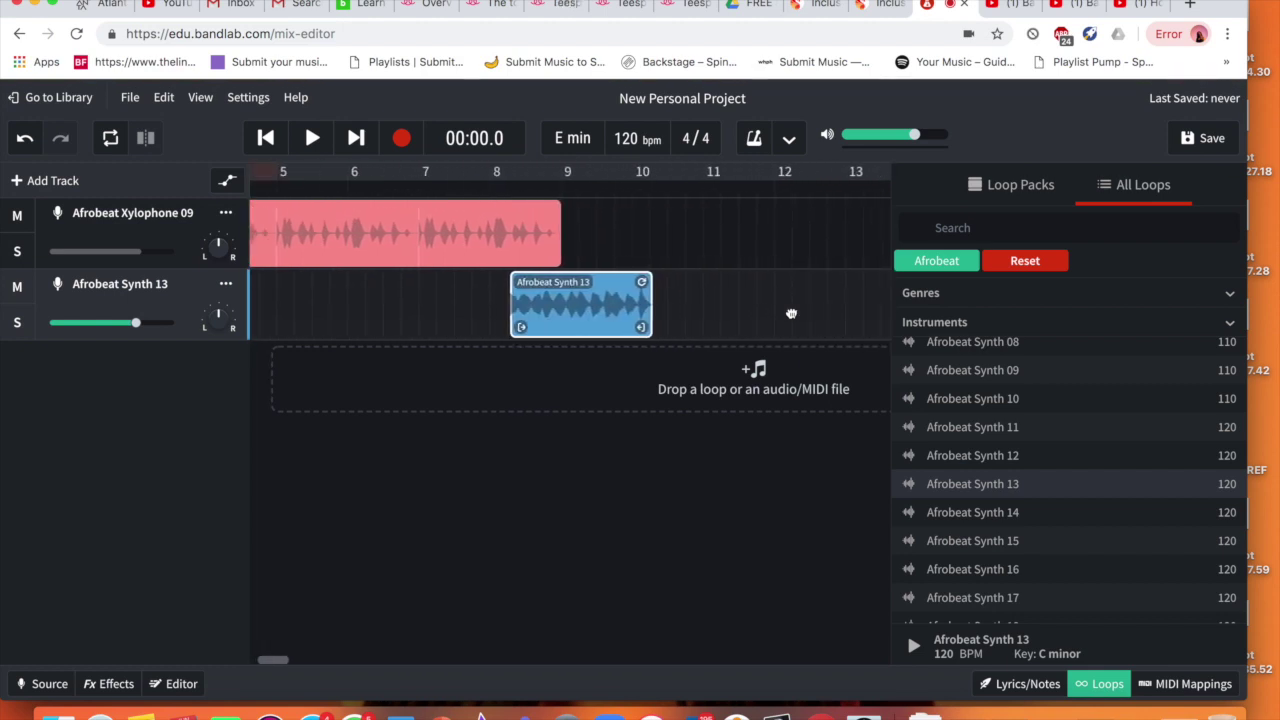
scroll(791, 315, left, 1)
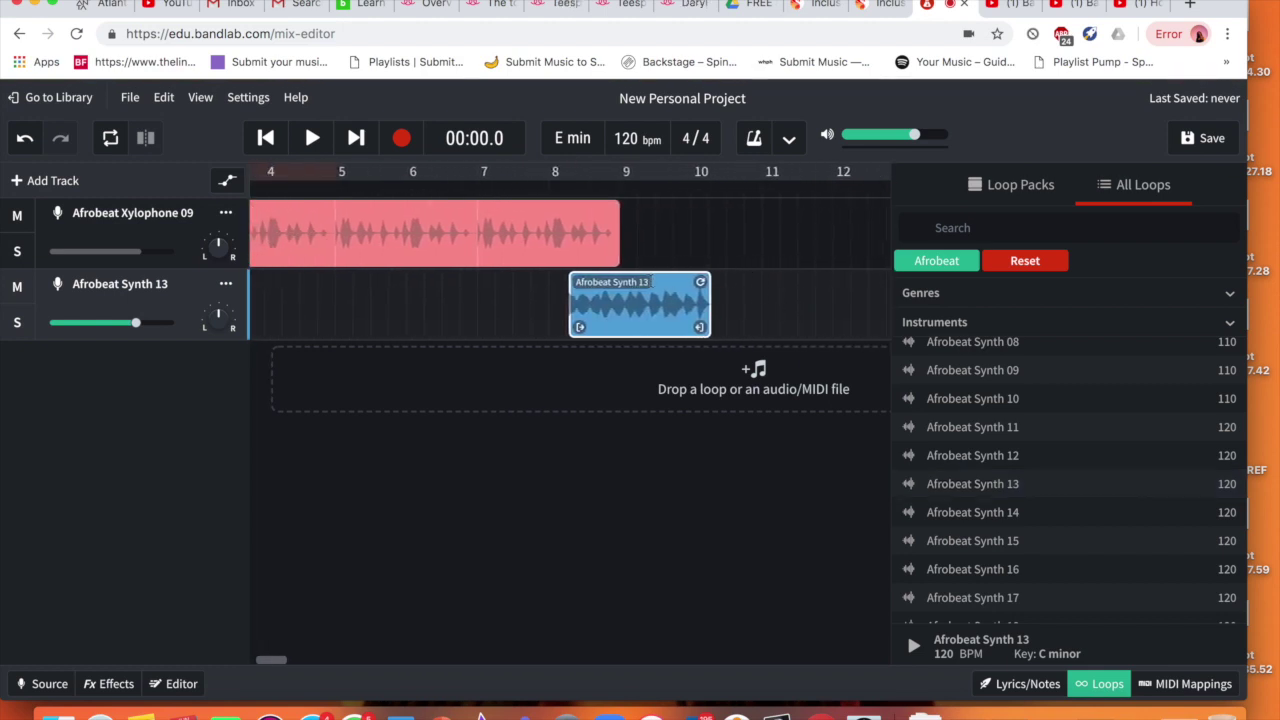
drag(655, 280, 758, 285)
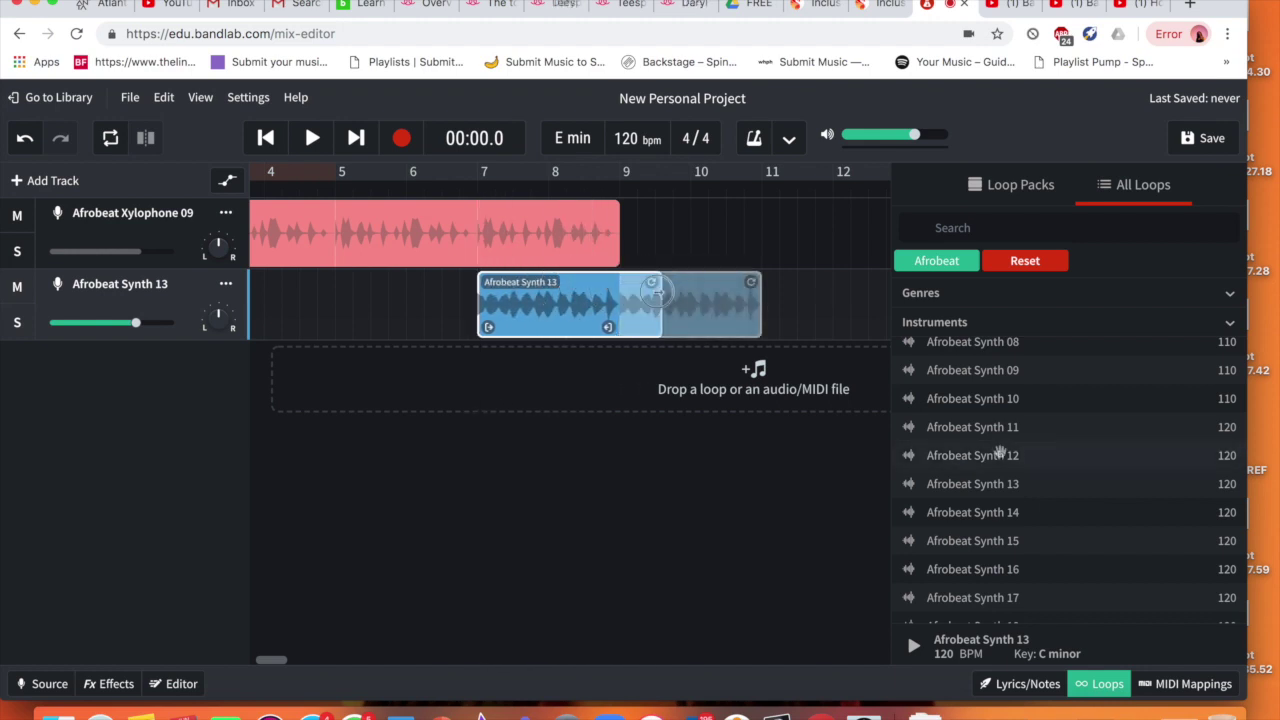
scroll(1000, 452, down, 1)
Step: Audition the Afrobeat Synth 15 through 20 loops and Synth 09
click(1000, 511)
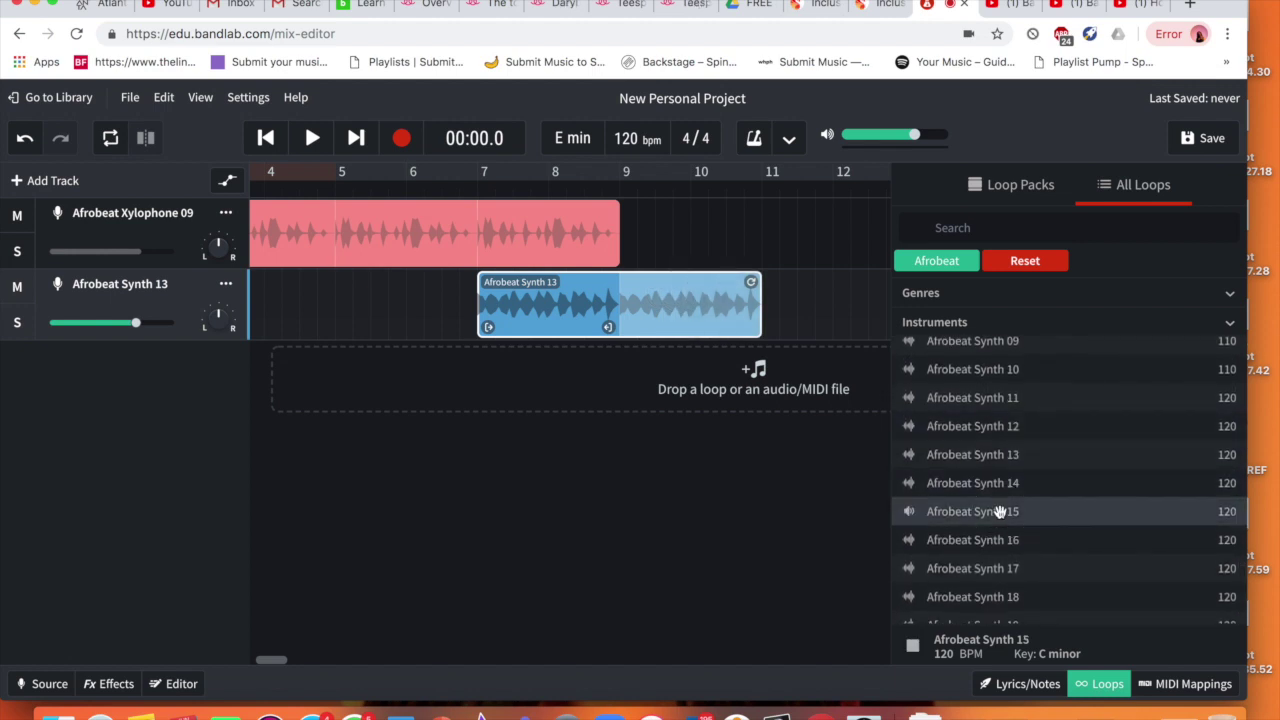
click(990, 540)
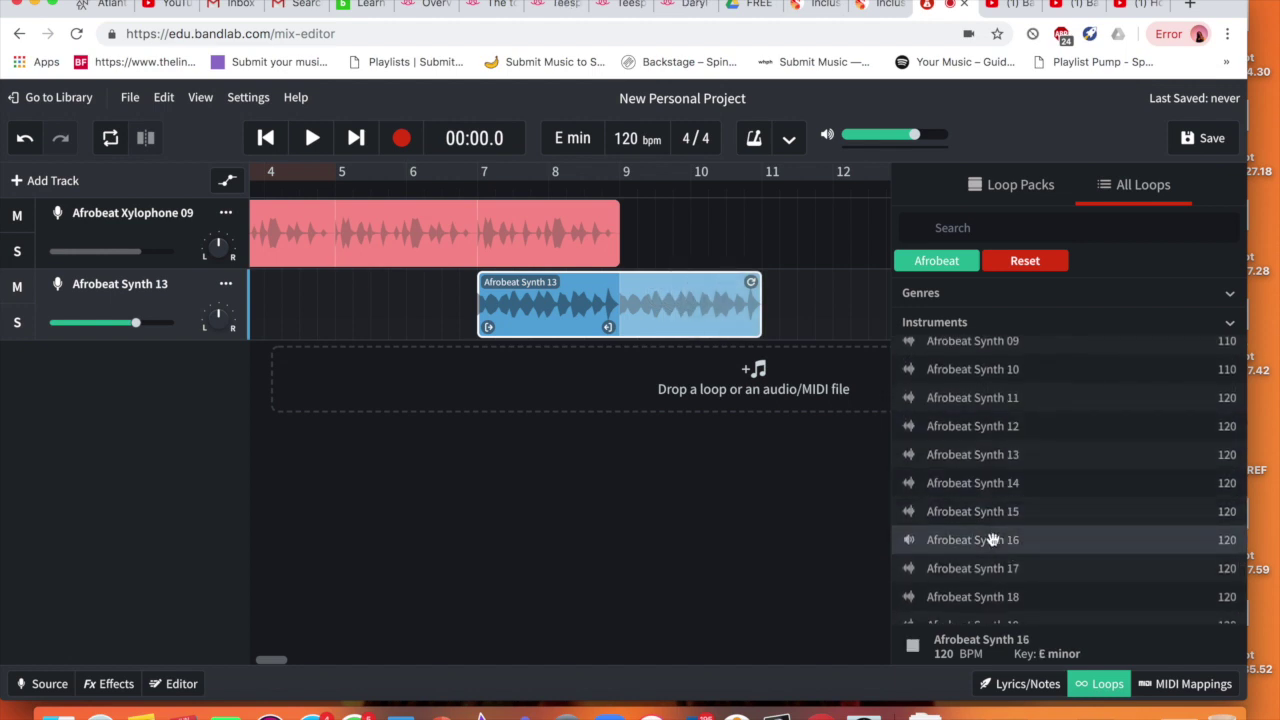
click(986, 567)
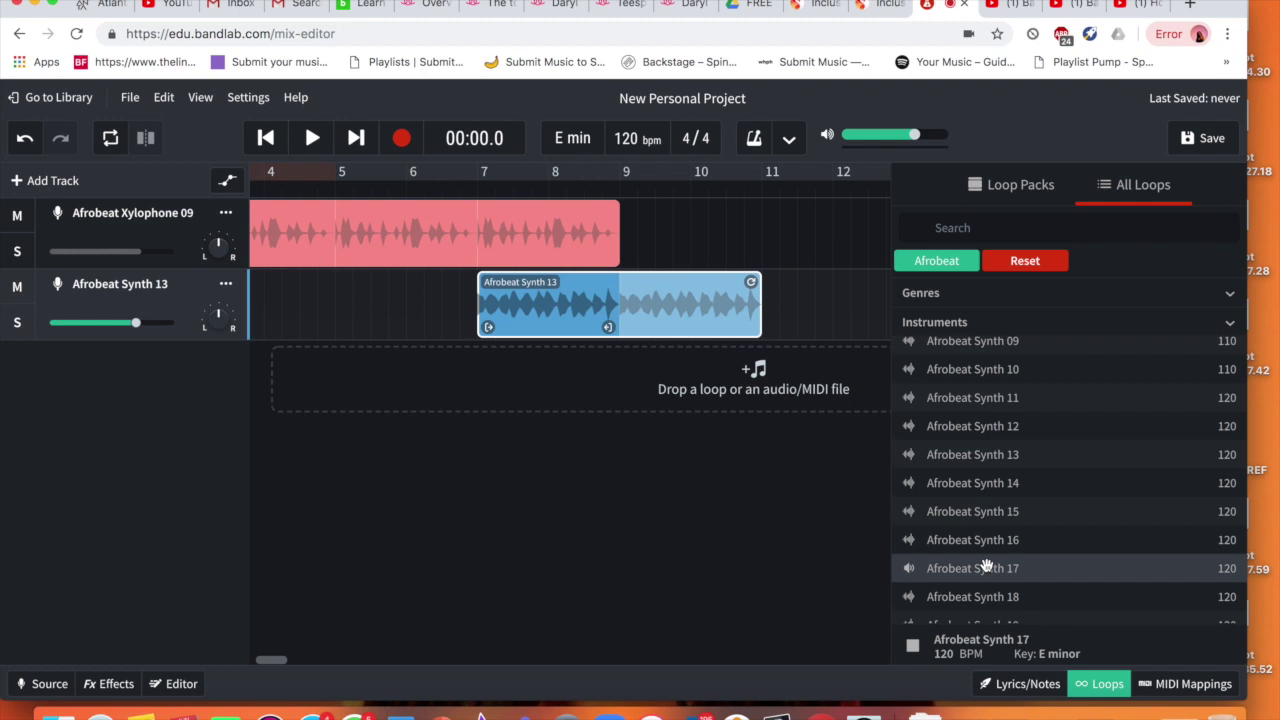
scroll(986, 567, down, 2)
click(986, 568)
scroll(986, 570, down, 1)
click(981, 578)
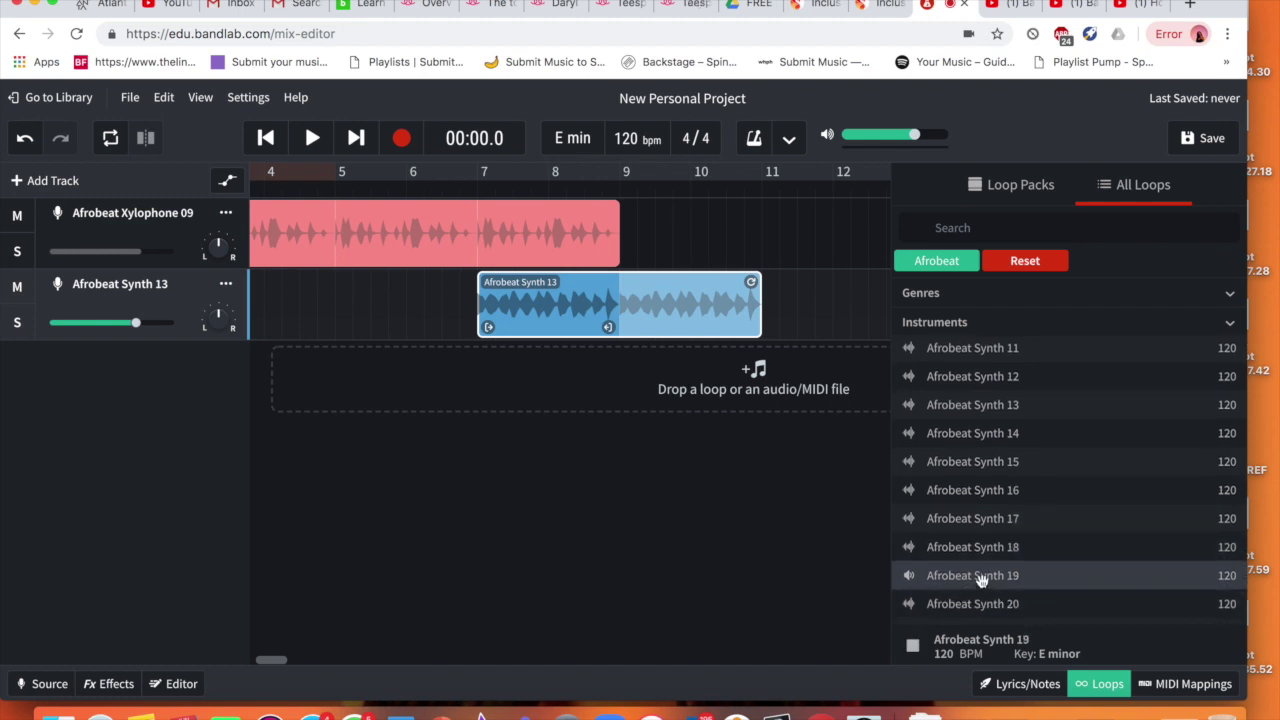
scroll(981, 580, down, 1)
click(981, 583)
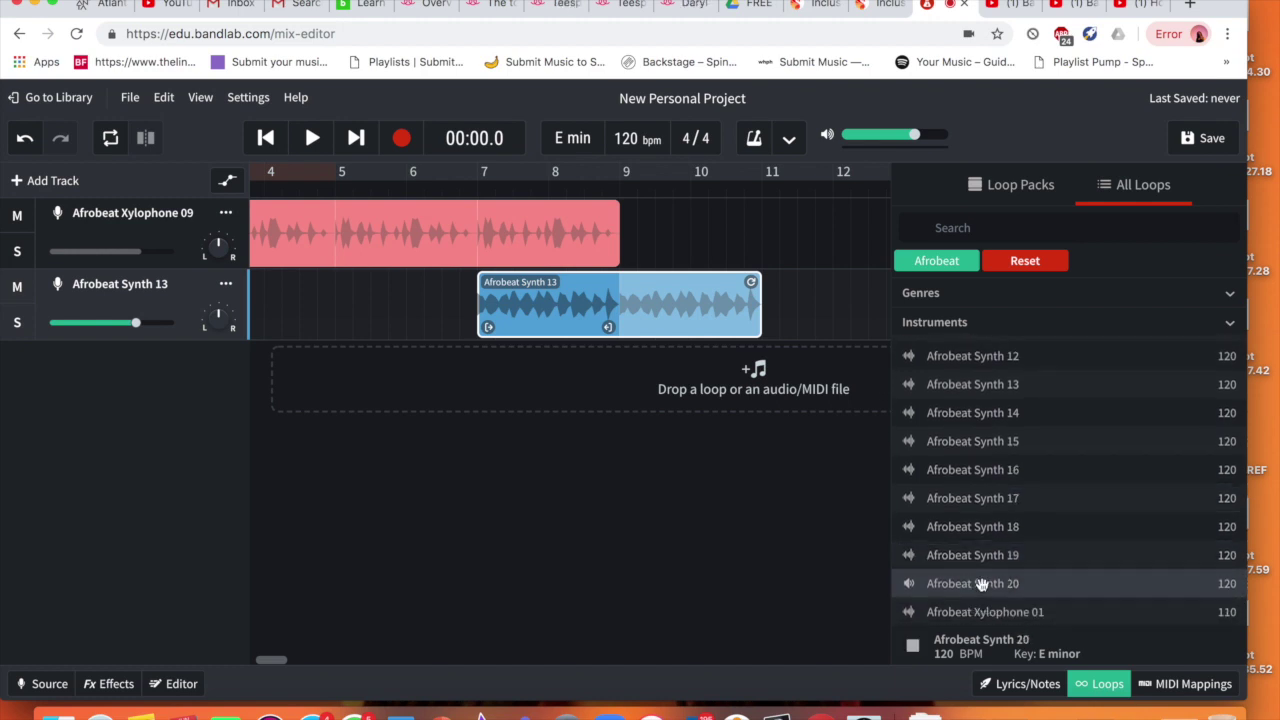
scroll(980, 575, up, 5)
click(971, 451)
scroll(970, 450, up, 5)
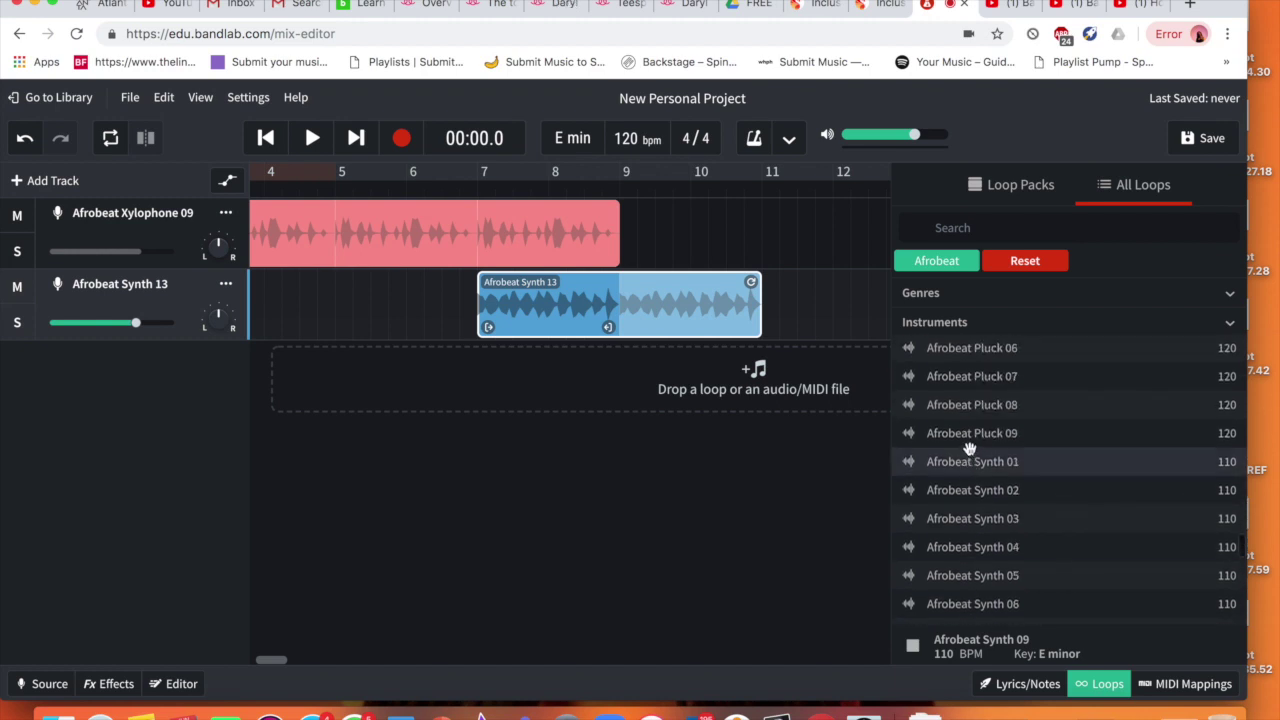
Step: Compare Afrobeat Pluck 07, 08 and 09, then add Pluck 09 as a track at bar 11
click(977, 441)
scroll(979, 443, up, 1)
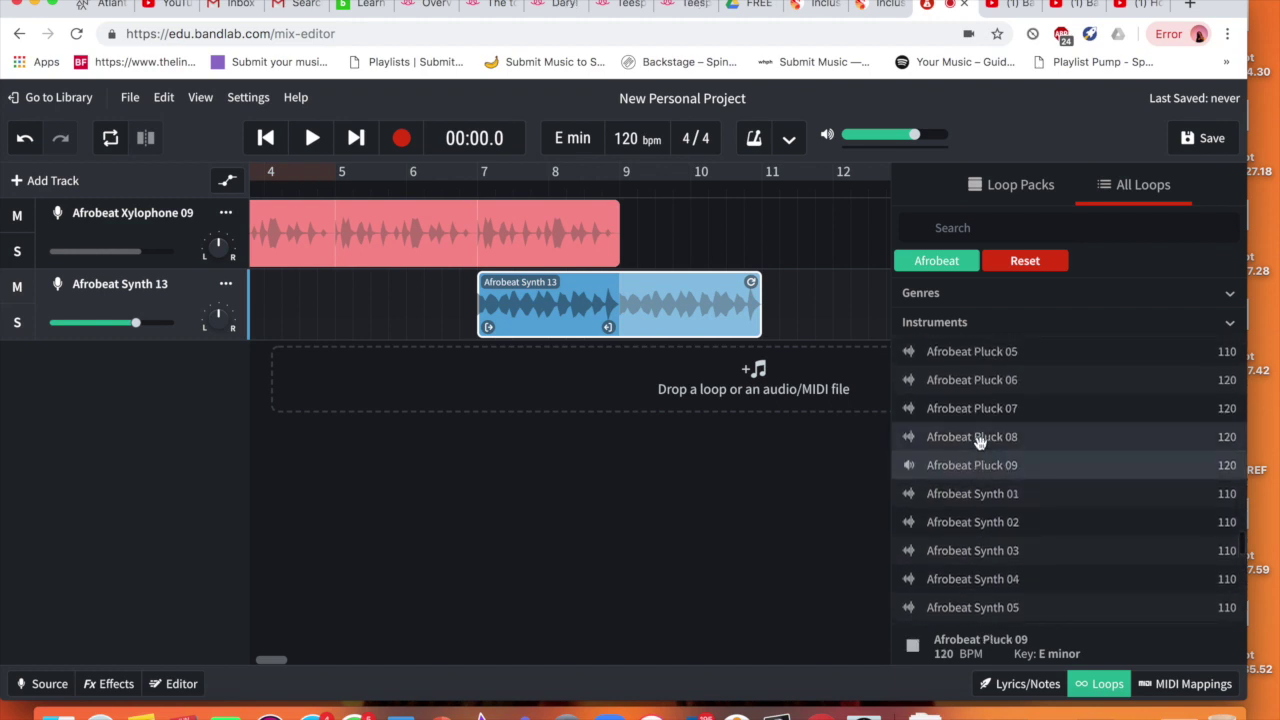
click(979, 441)
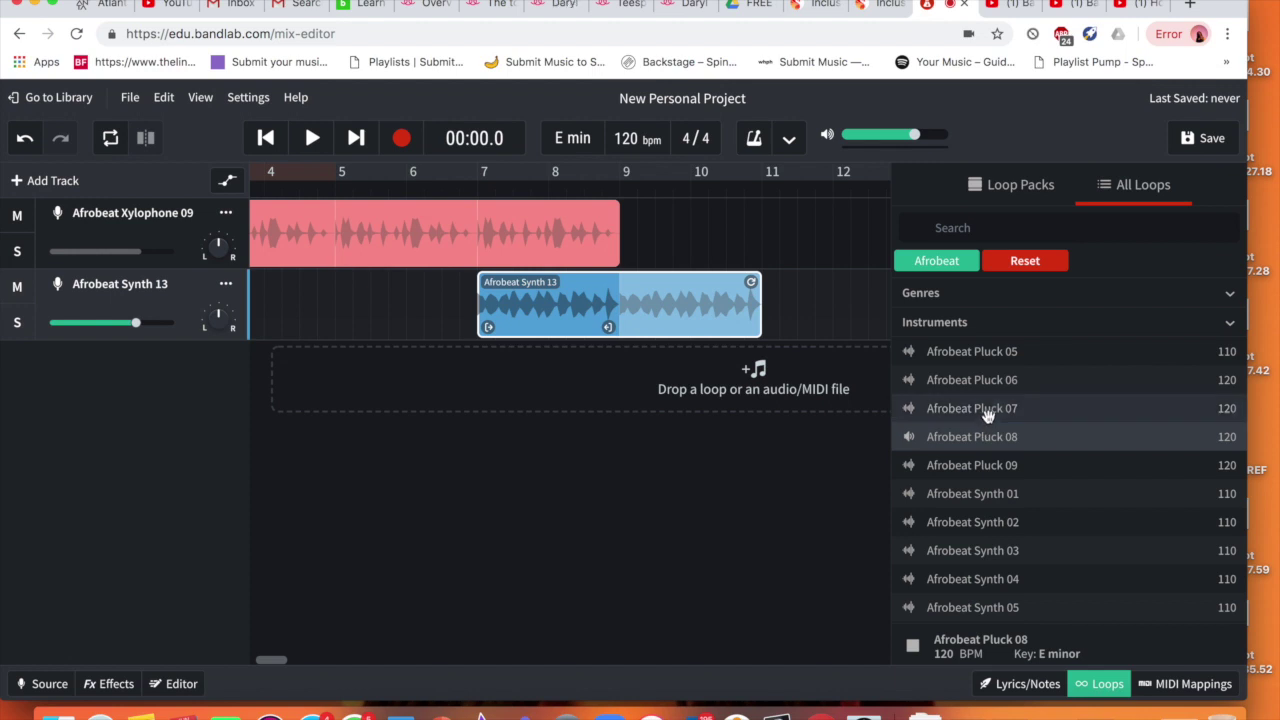
click(987, 416)
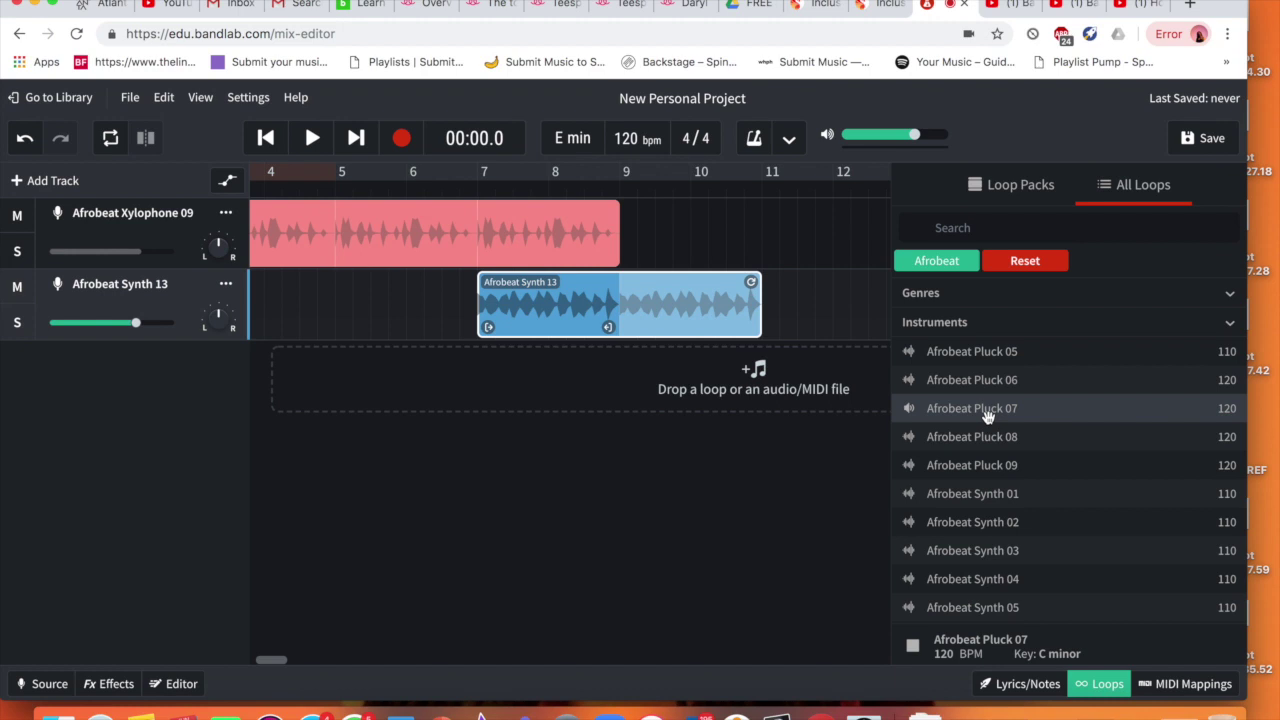
click(997, 432)
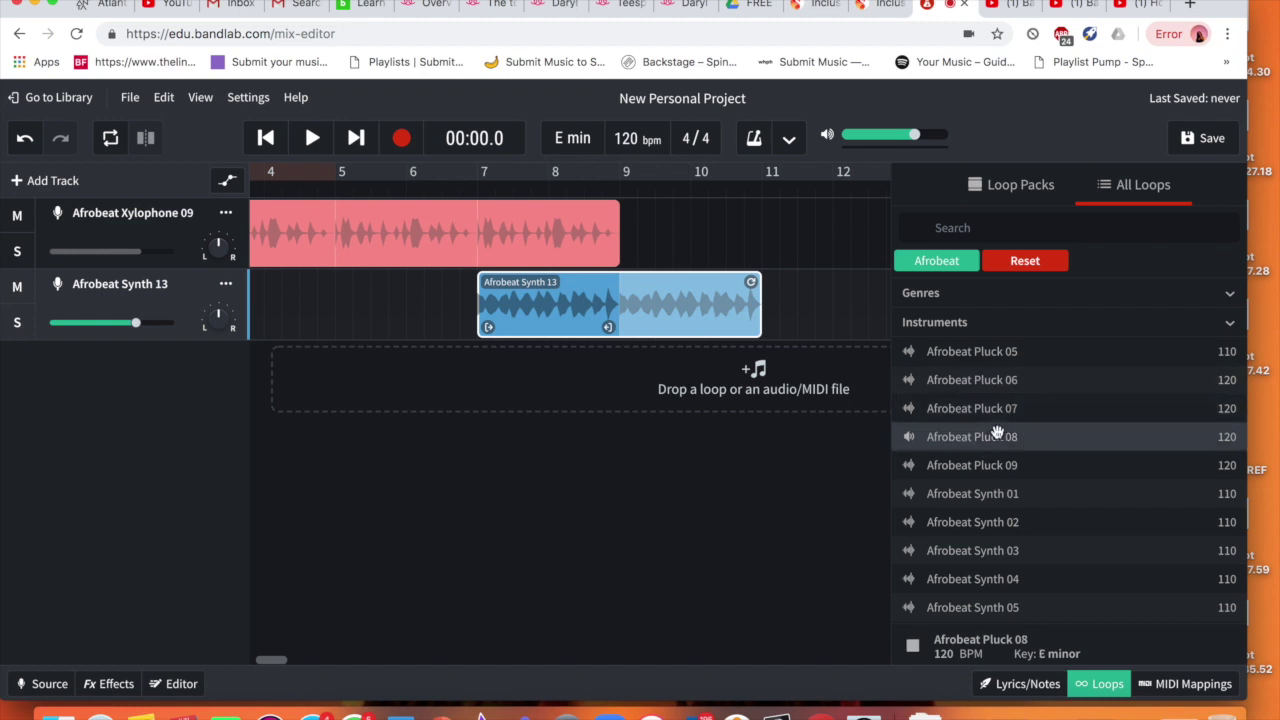
click(1005, 408)
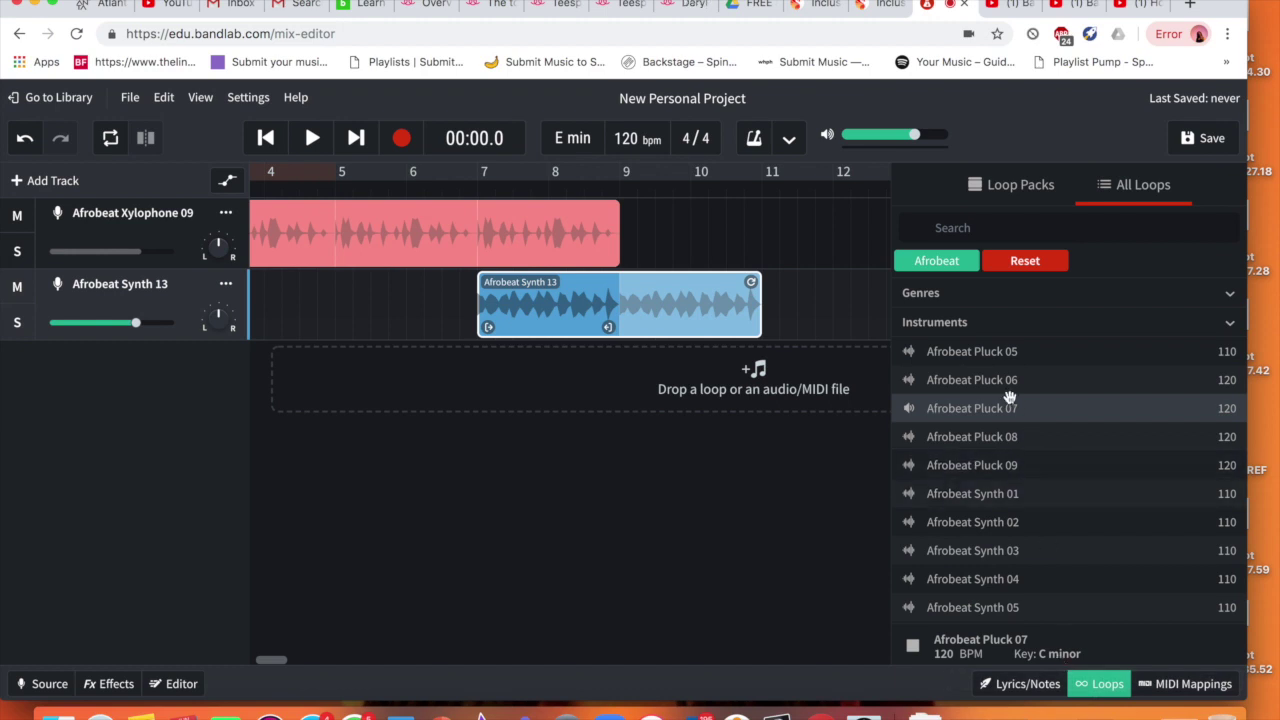
click(1015, 437)
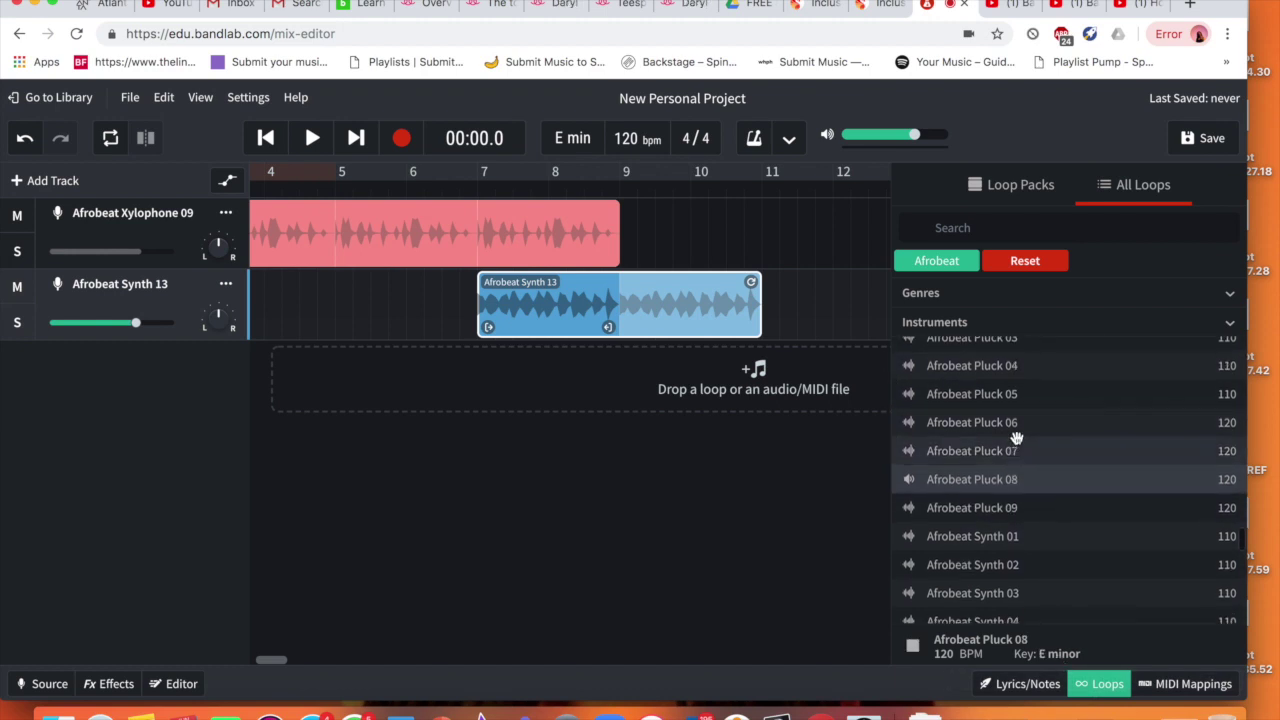
scroll(1012, 460, up, 1)
click(1010, 508)
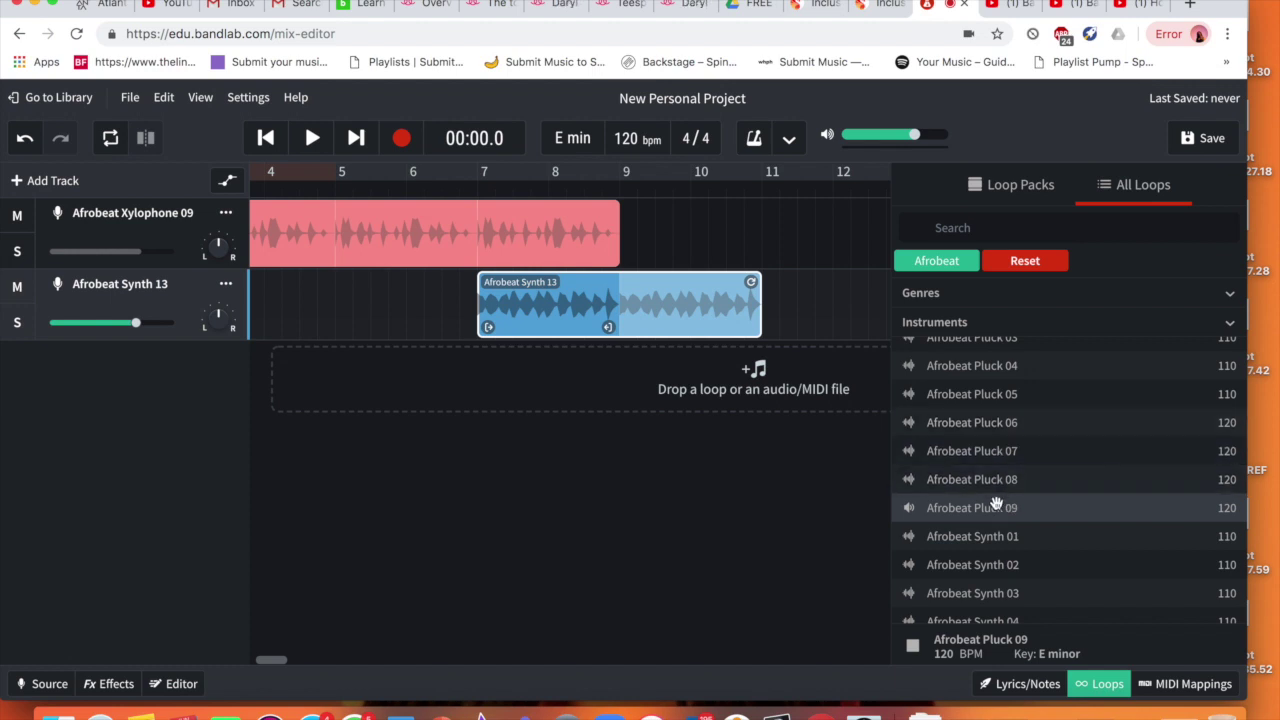
drag(989, 510, 760, 376)
scroll(1016, 442, up, 3)
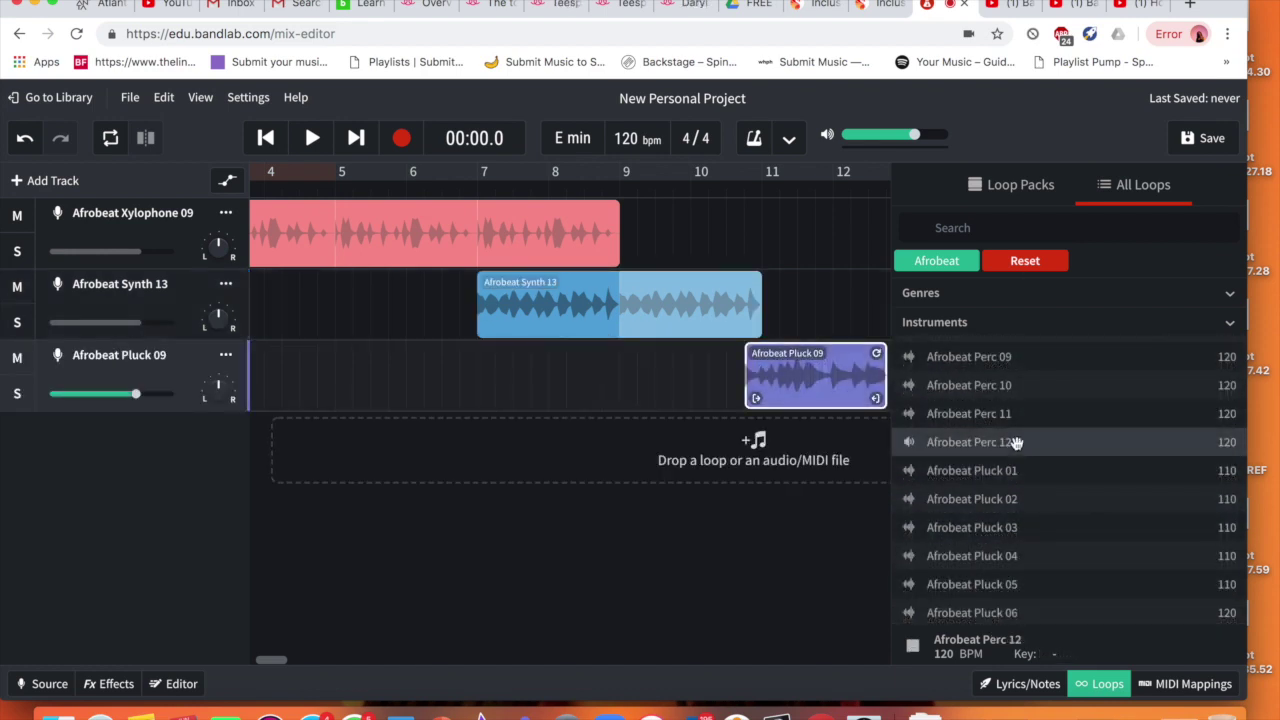
Step: Add Afrobeat Perc 11 as a new track near bar 11
scroll(1016, 442, up, 2)
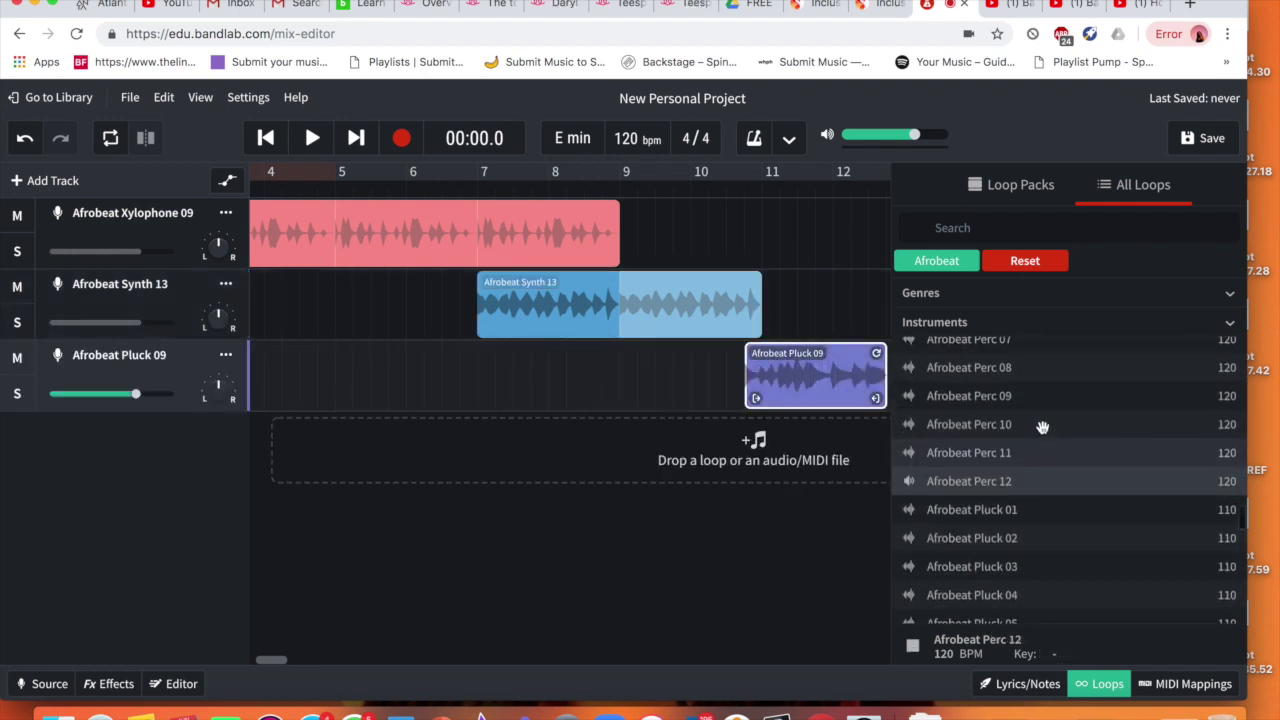
scroll(1037, 450, up, 1)
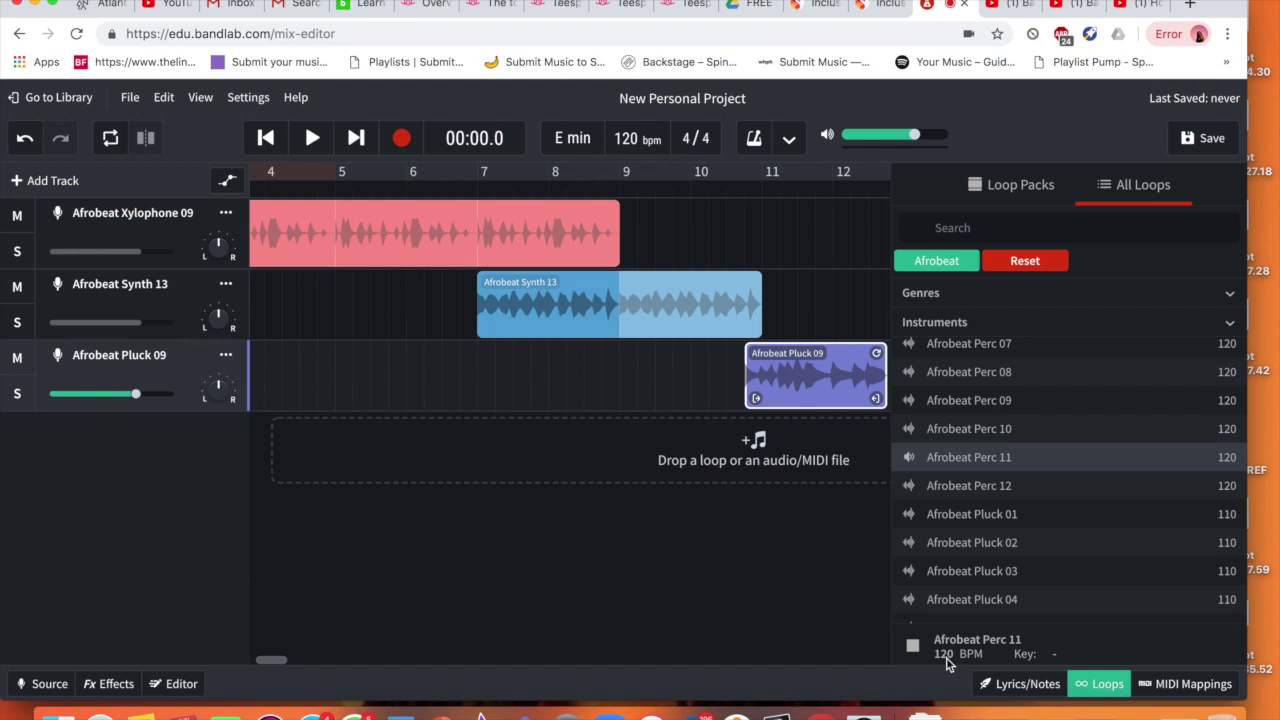
drag(1046, 463, 812, 440)
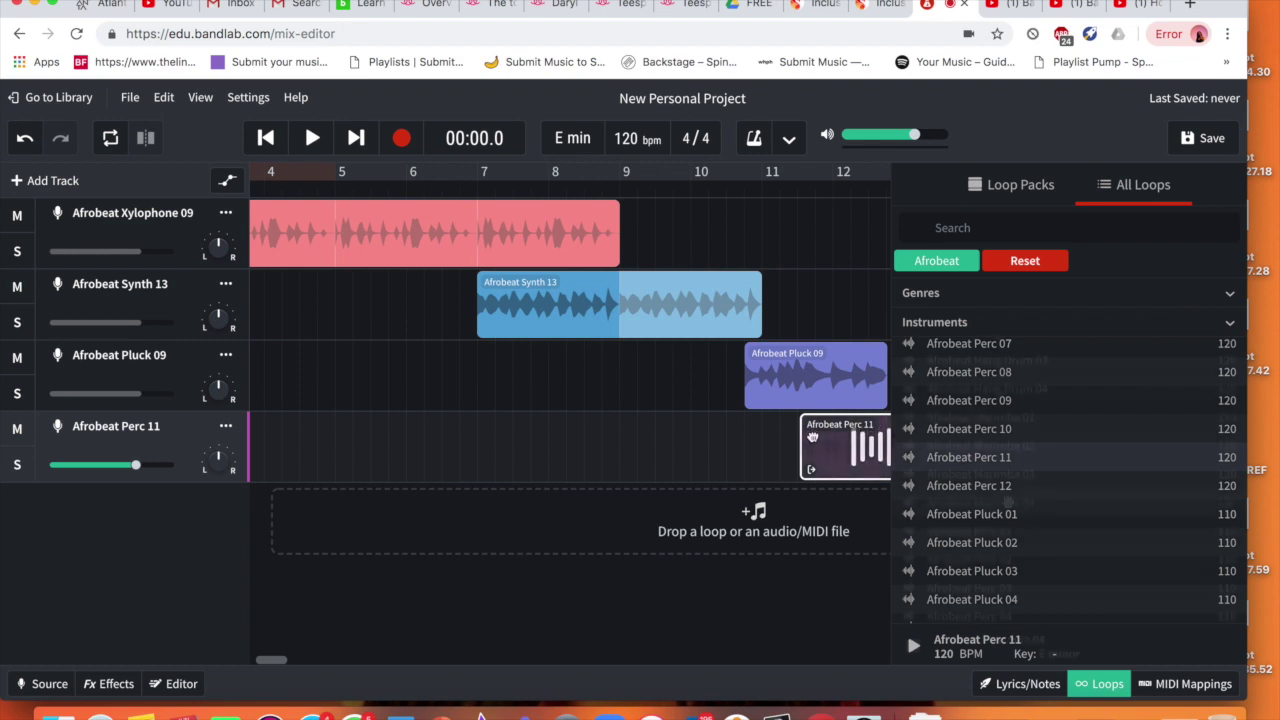
Step: Preview Afrobeat Marimba 03, then add Marimba 02 as a new track near bar 10
scroll(1008, 502, up, 5)
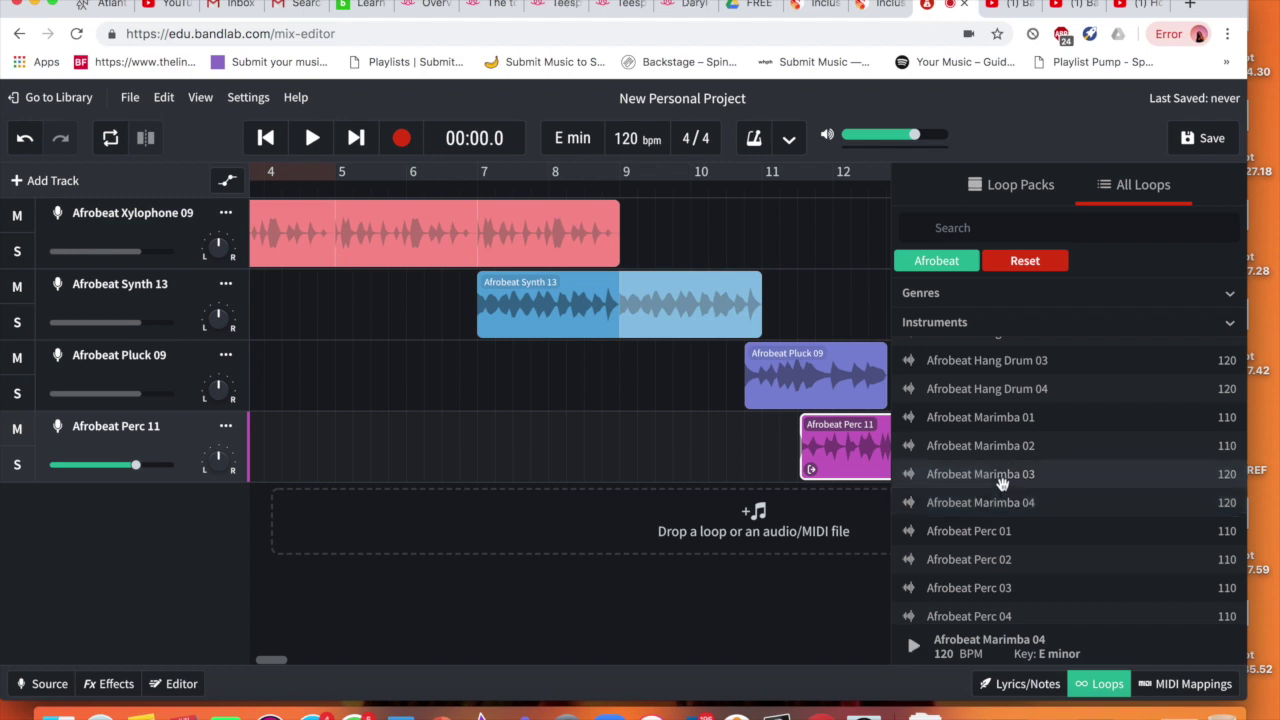
click(1005, 476)
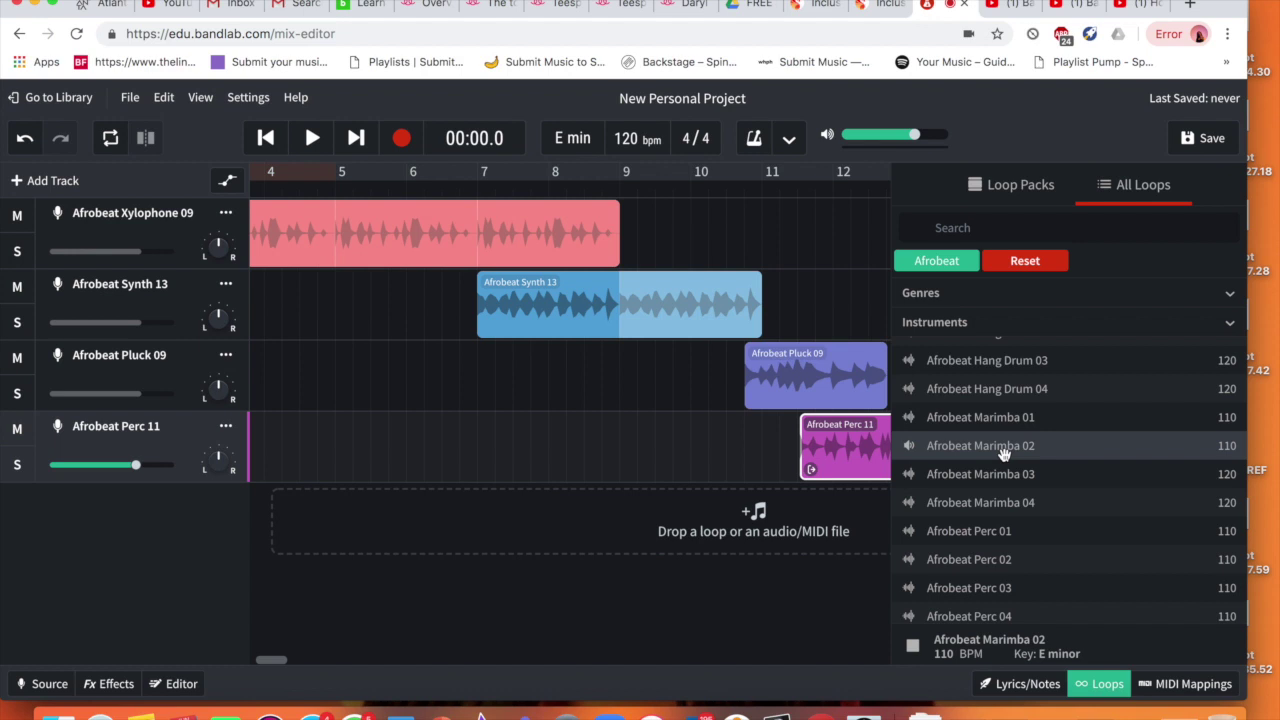
drag(1003, 455, 754, 509)
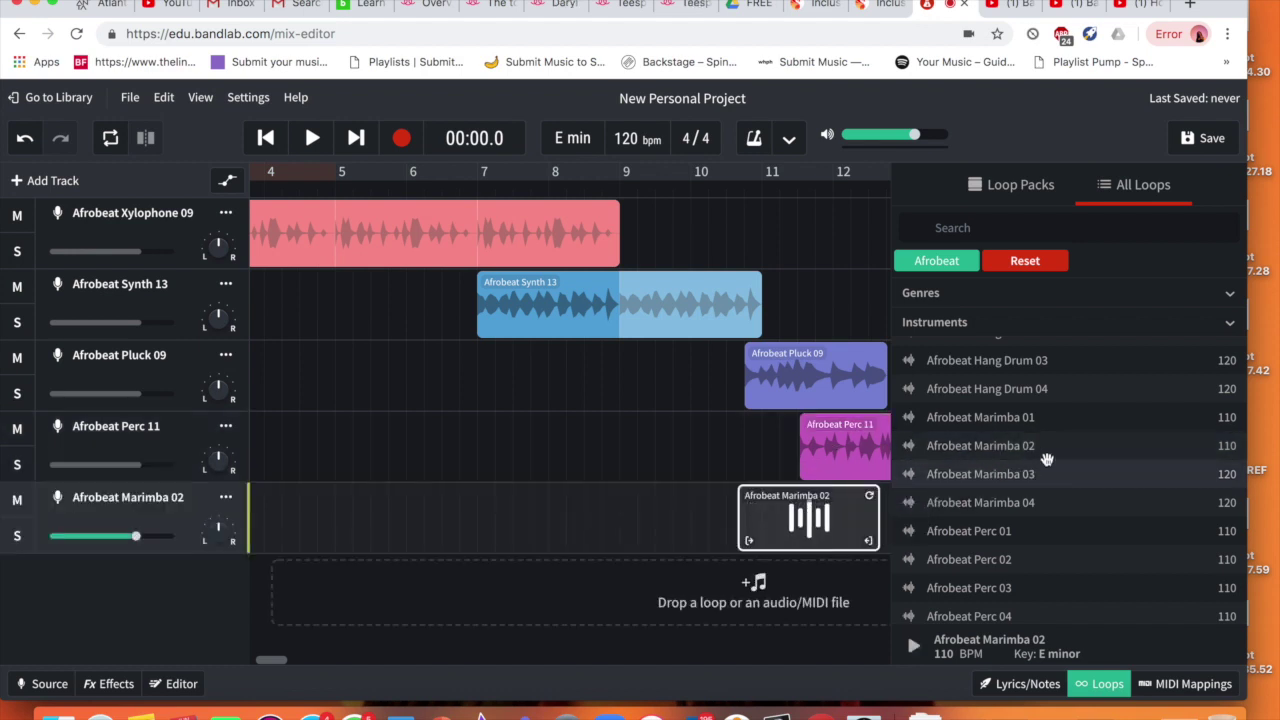
scroll(1043, 458, up, 2)
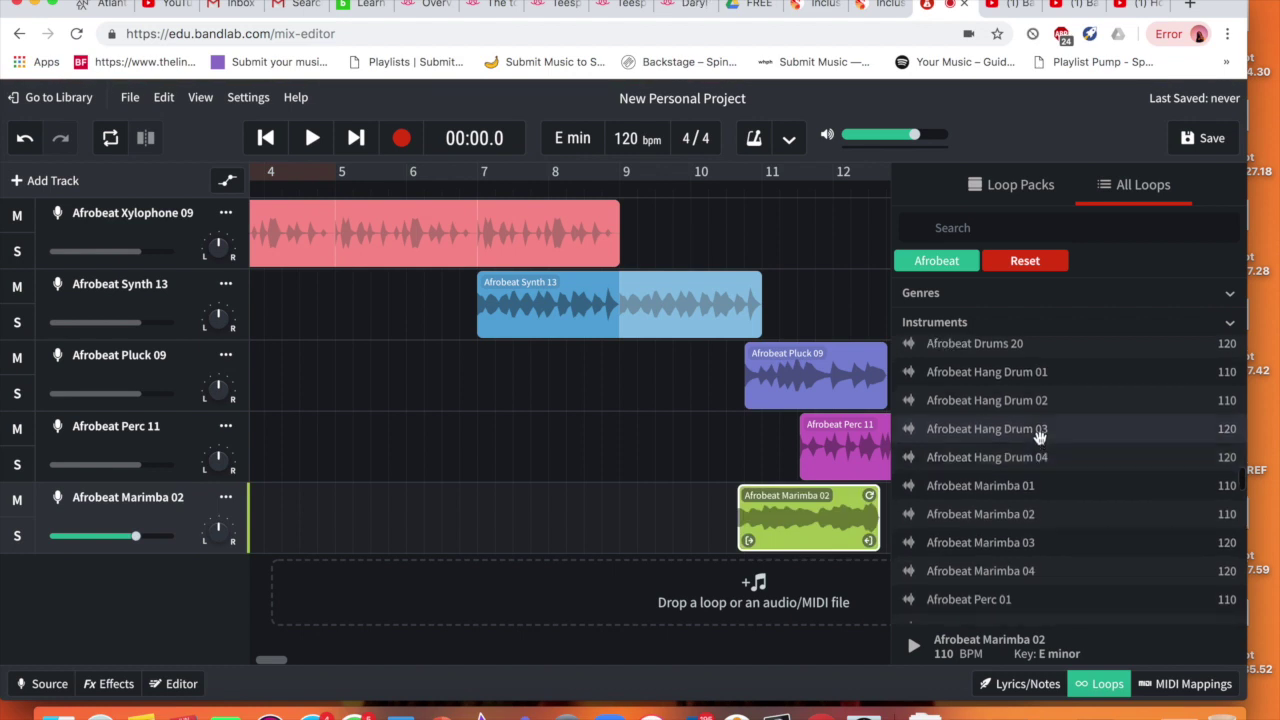
Step: Preview Afrobeat Hang Drum 04 and 02, then add Hang Drum 02 as a new track
click(1034, 445)
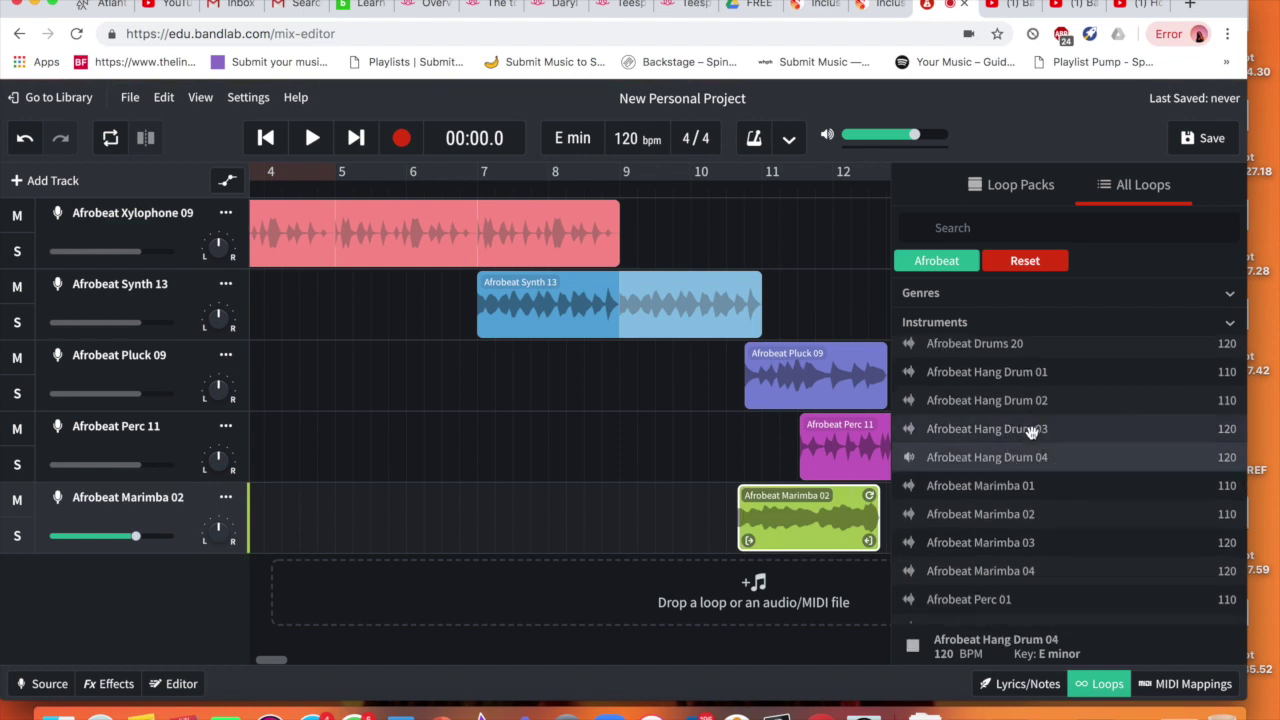
click(1032, 402)
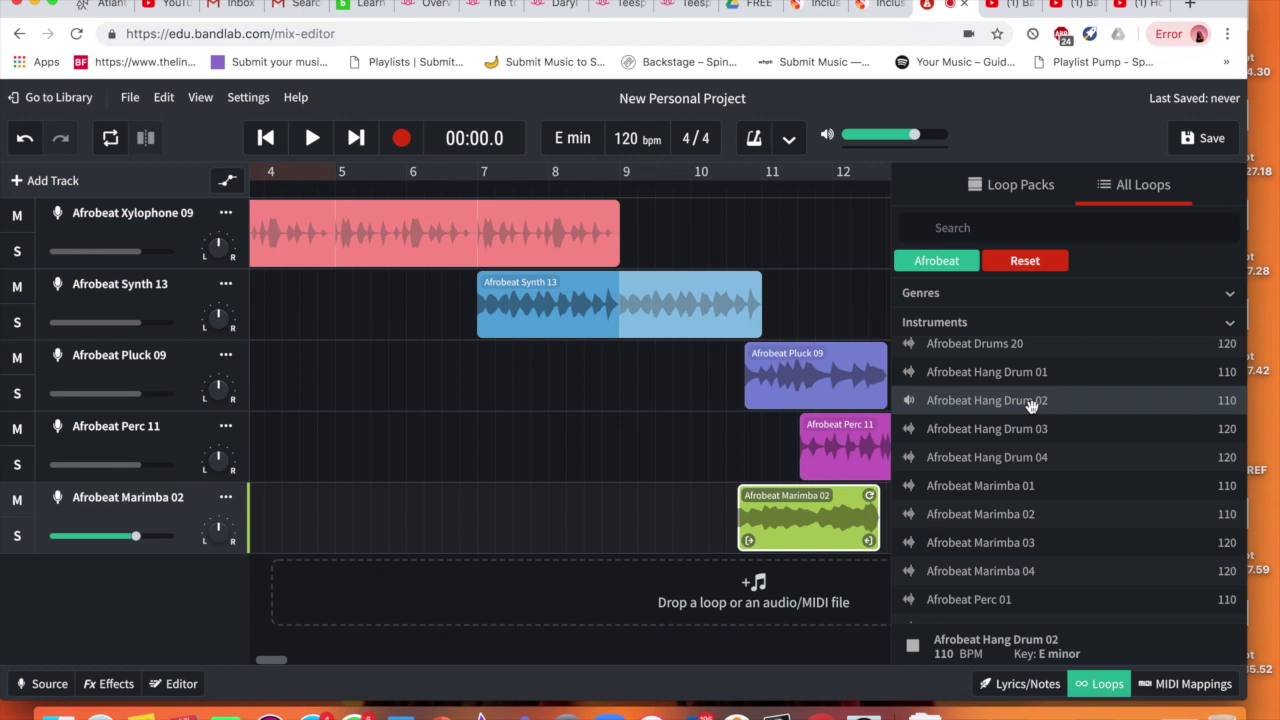
drag(1032, 405, 758, 590)
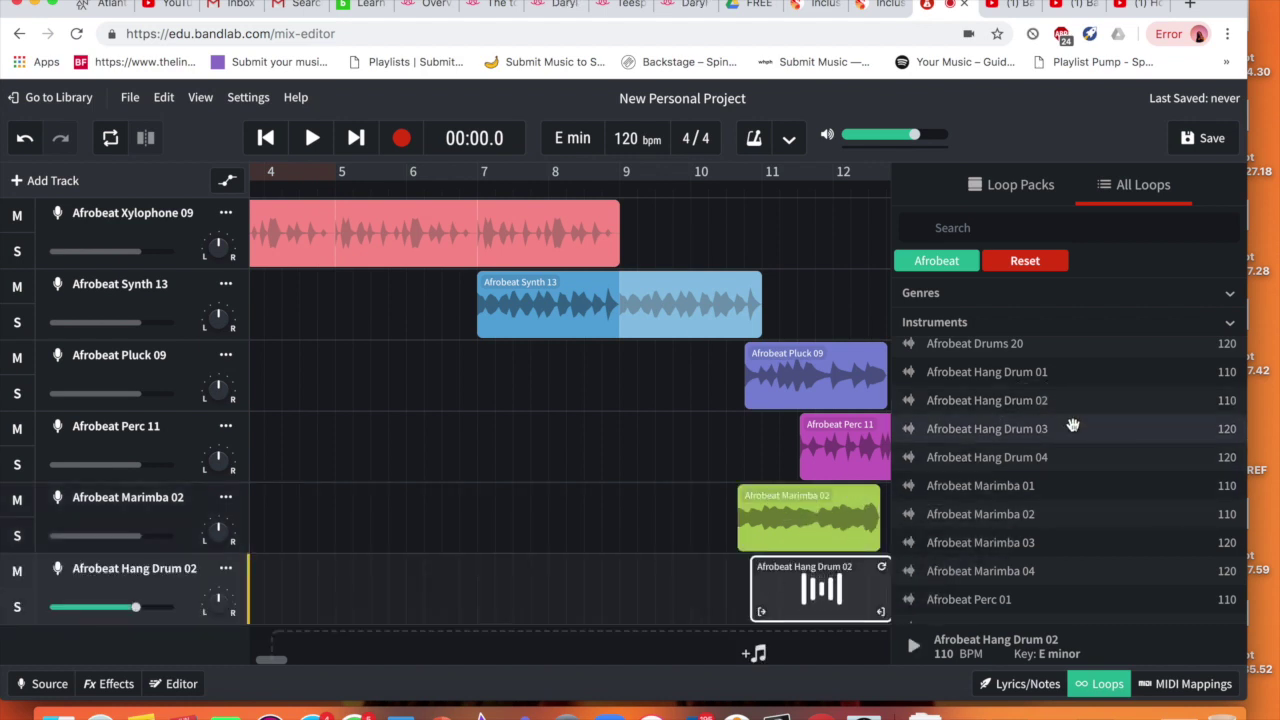
Step: Audition several Afrobeat Drums loops and Bass 20, then add Drums 16 as a new track near bar 10
scroll(1000, 425, up, 3)
scroll(1072, 425, up, 4)
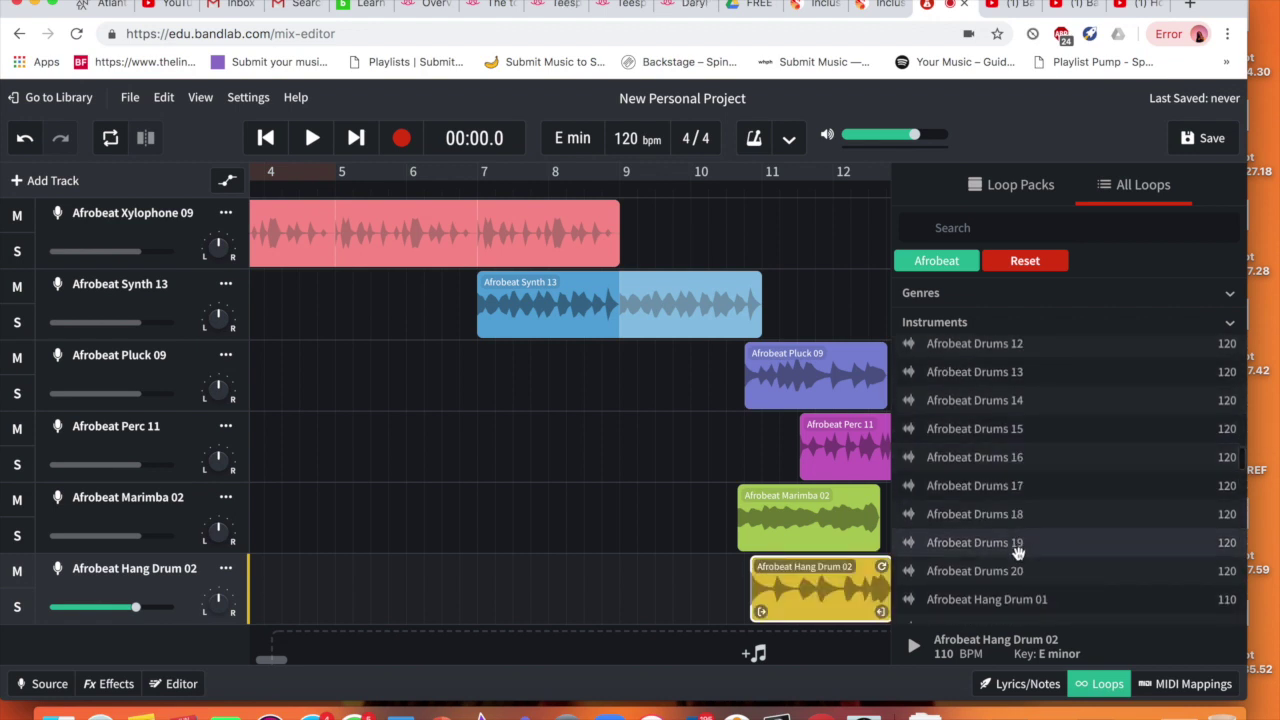
click(1018, 548)
click(1015, 571)
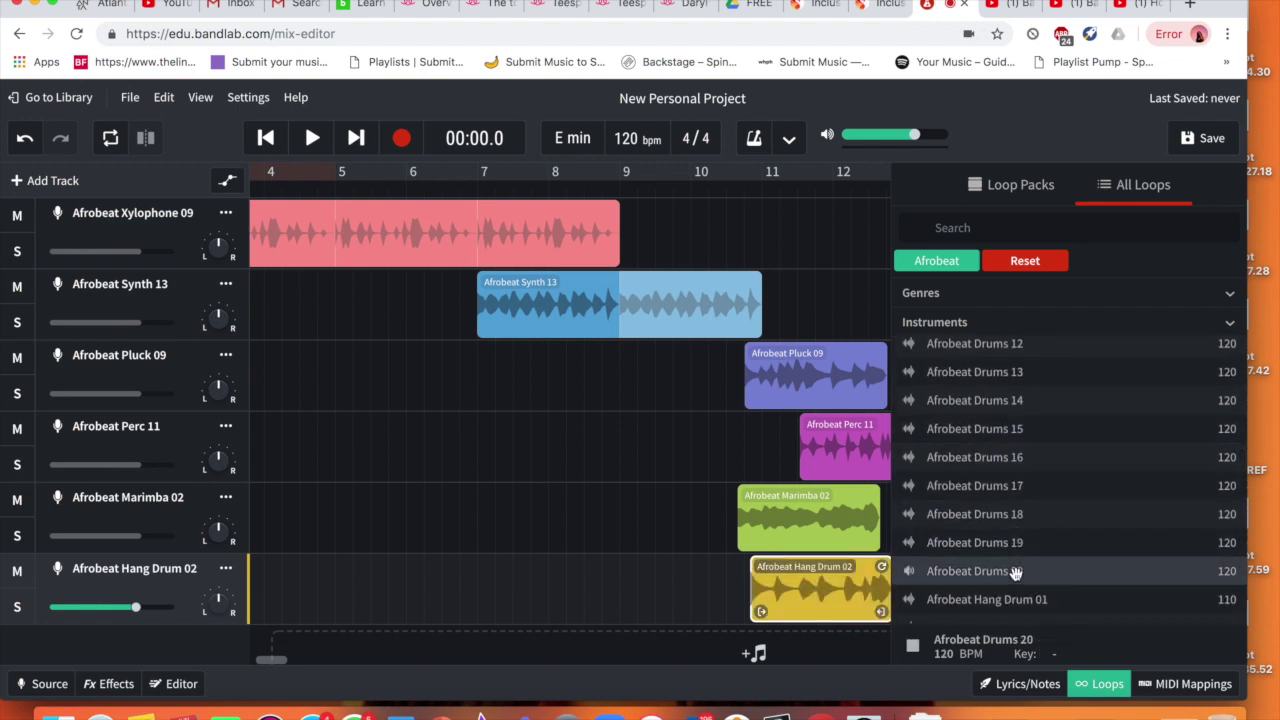
click(1010, 520)
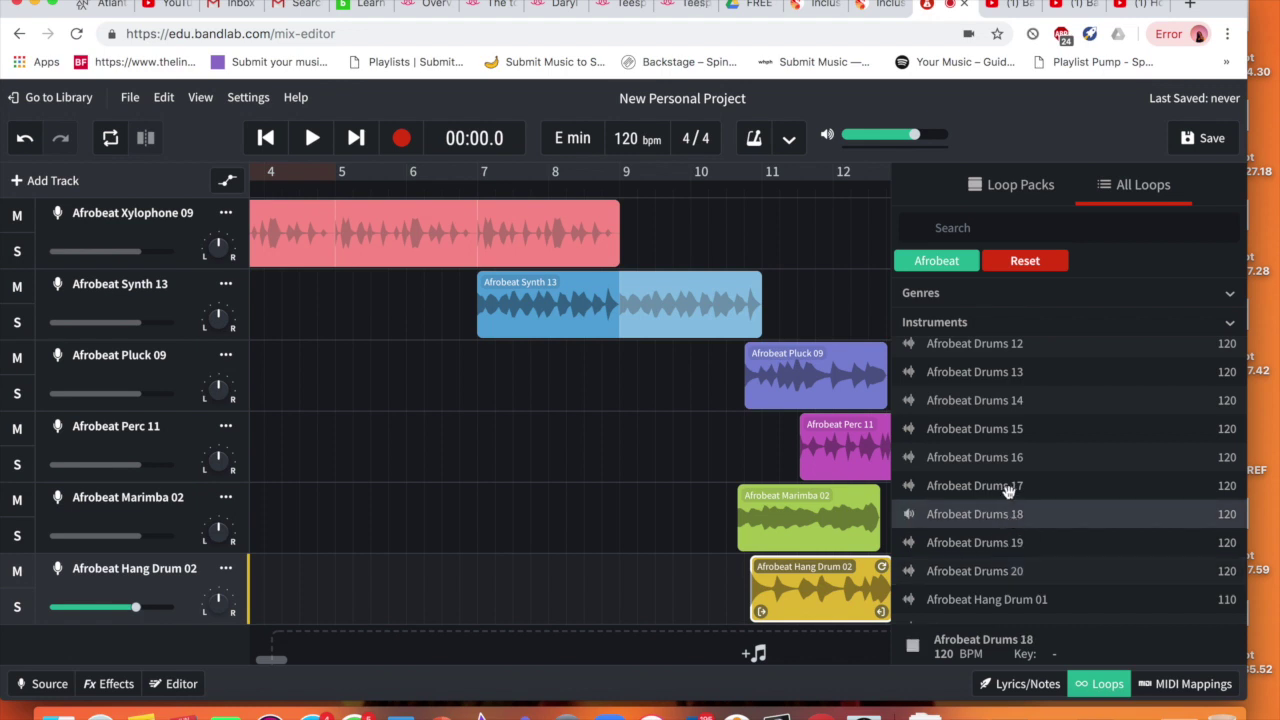
scroll(1008, 490, up, 3)
click(980, 415)
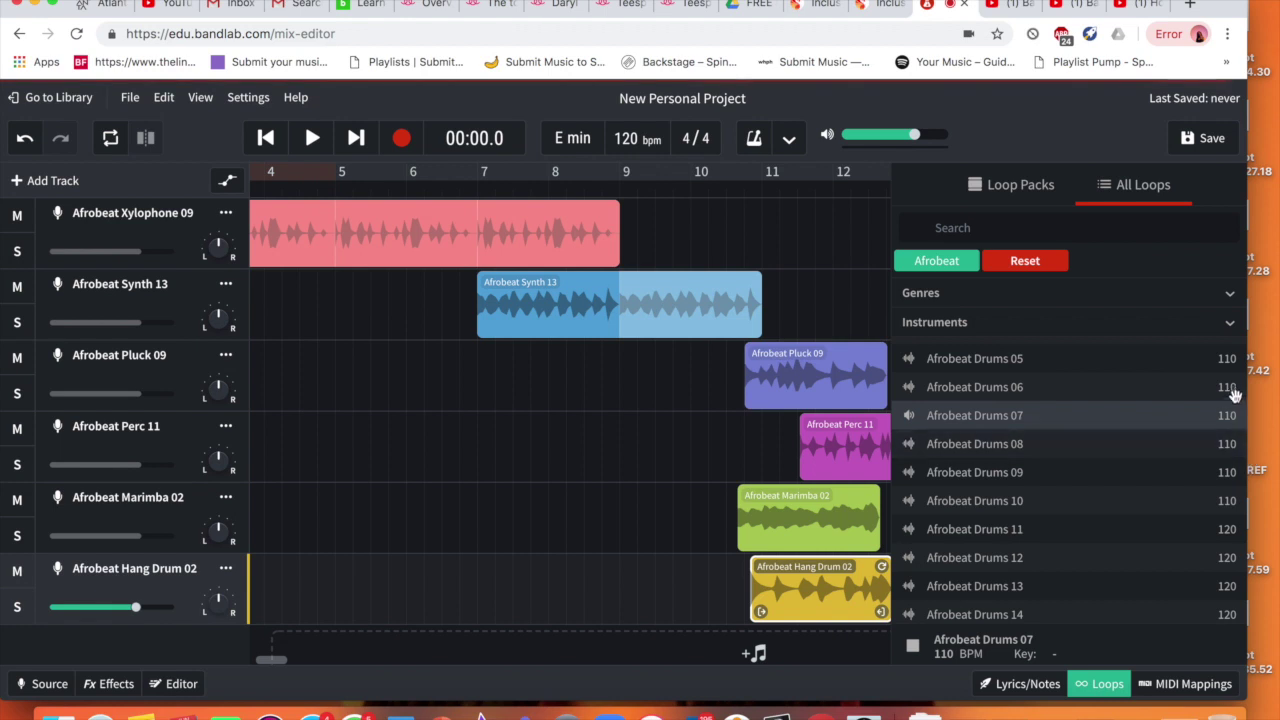
scroll(1226, 450, up, 3)
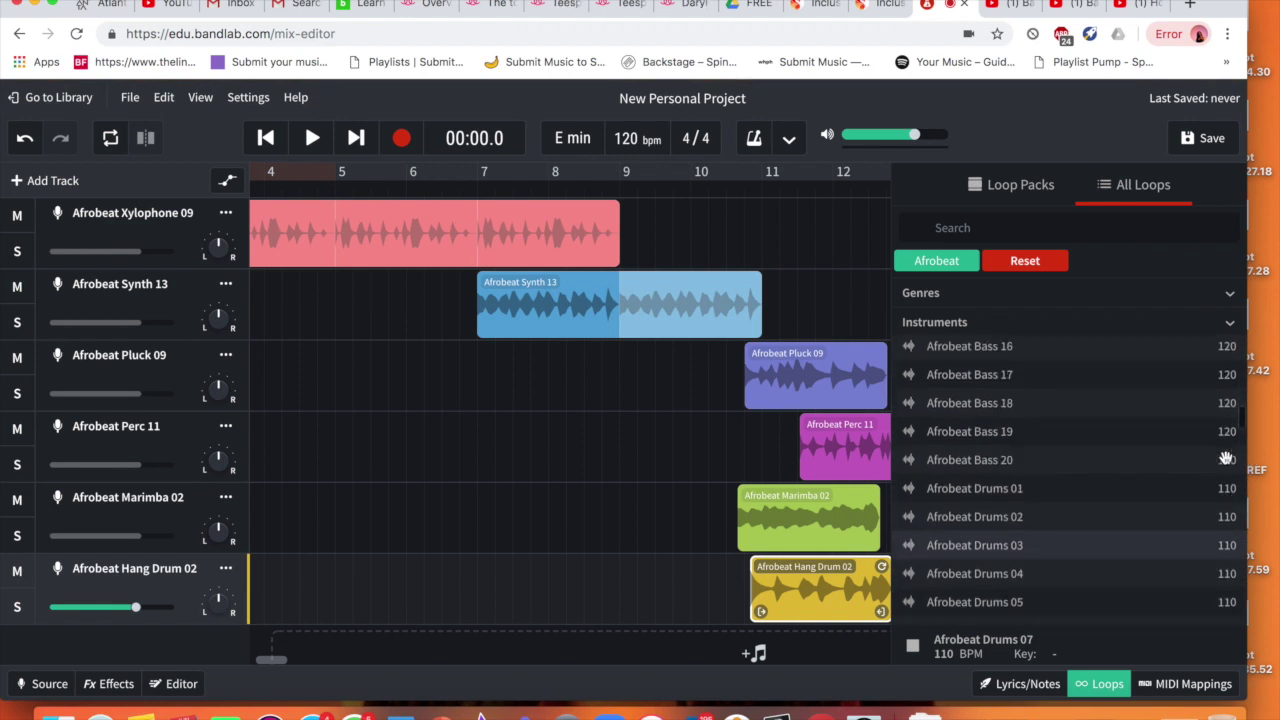
scroll(1226, 455, up, 1)
click(1097, 504)
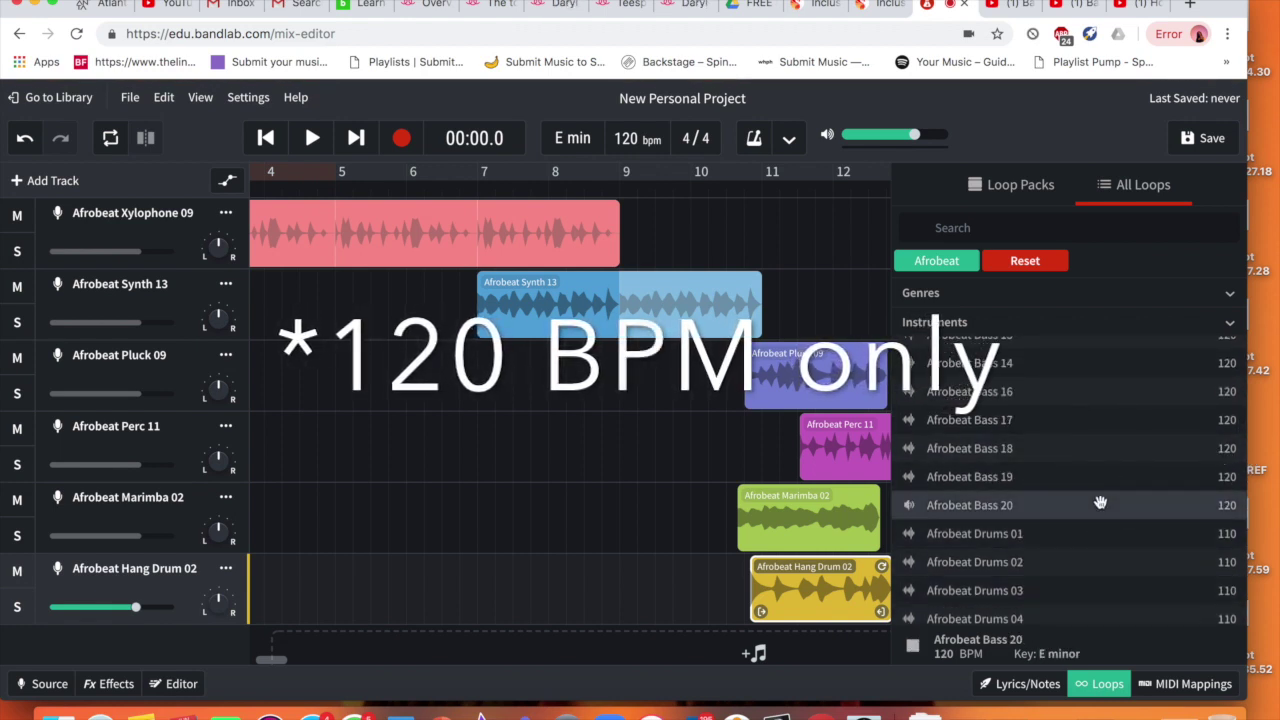
scroll(1100, 503, down, 5)
click(1063, 558)
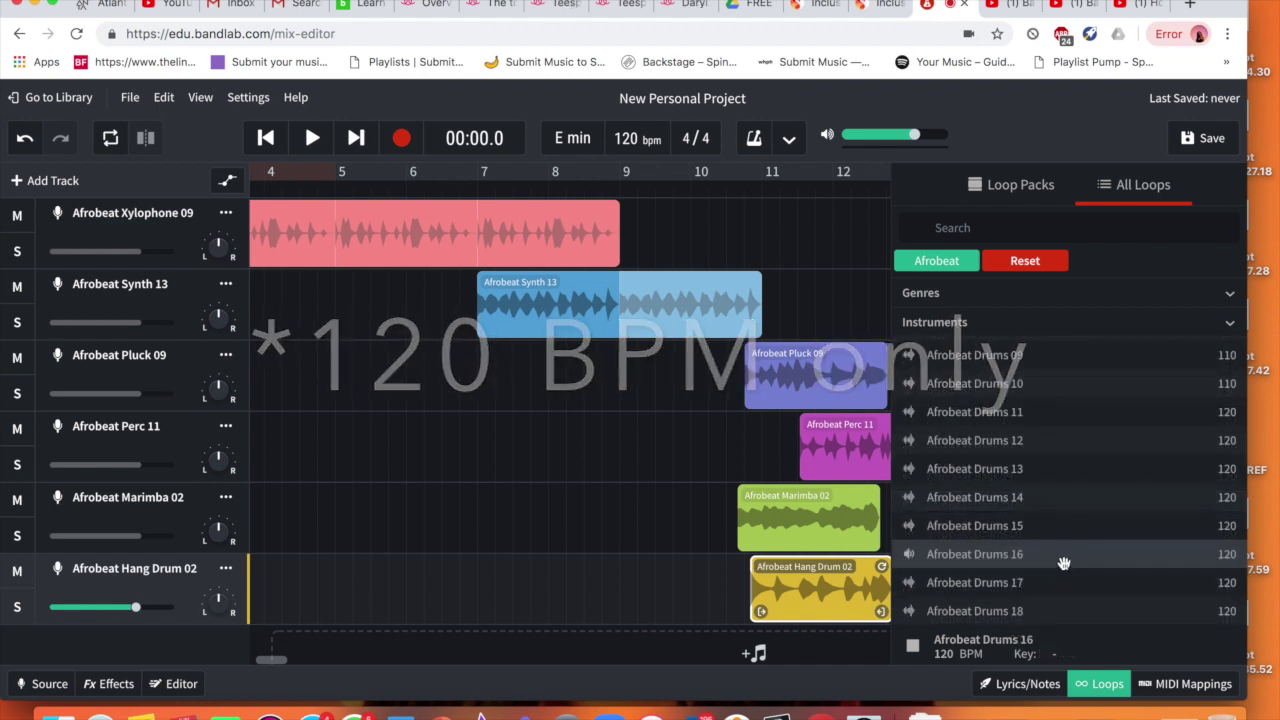
drag(1063, 563, 682, 647)
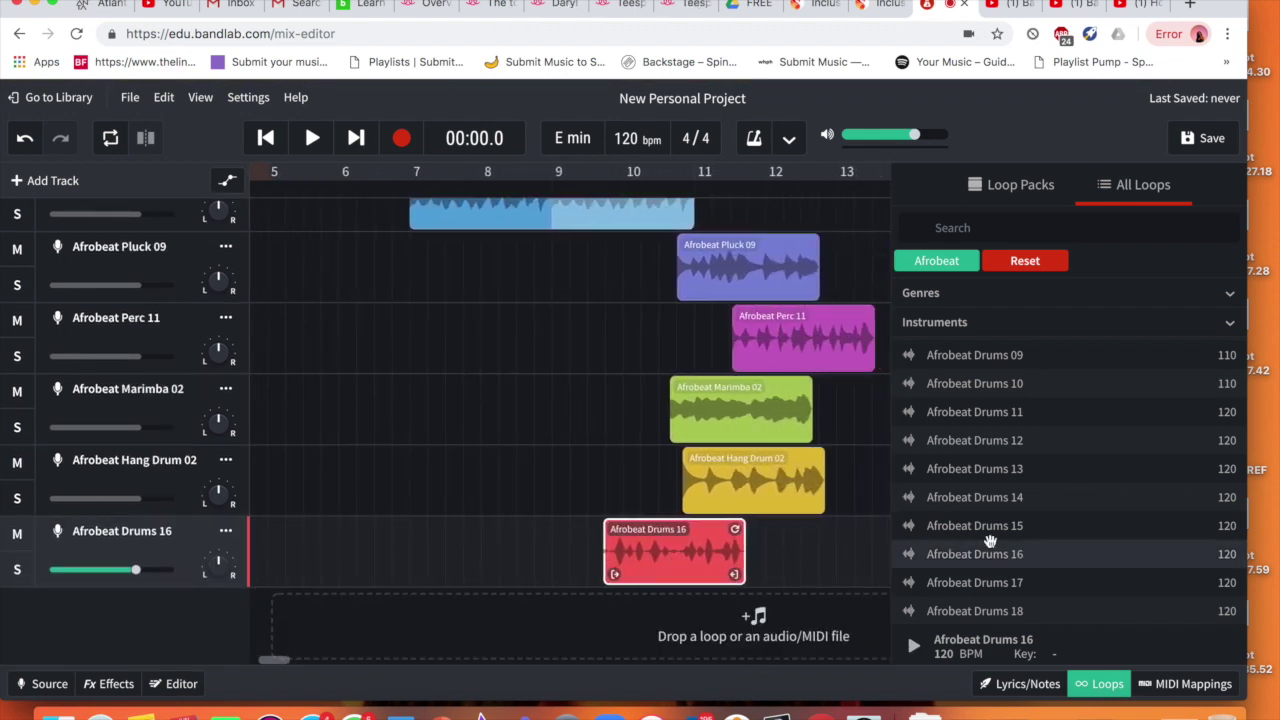
Step: Compare Afrobeat Bass 20 and 19, then add Bass 18 as a new track near bar 12
scroll(1106, 557, up, 5)
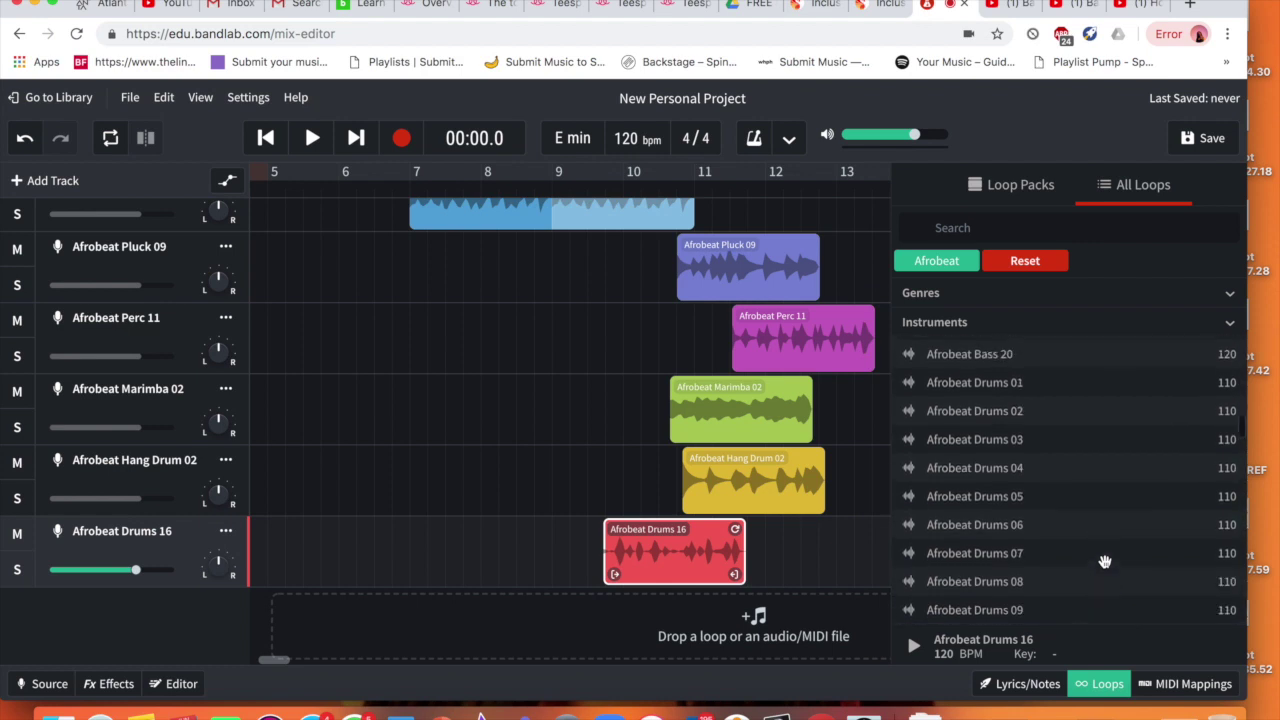
scroll(1105, 561, up, 5)
click(1087, 572)
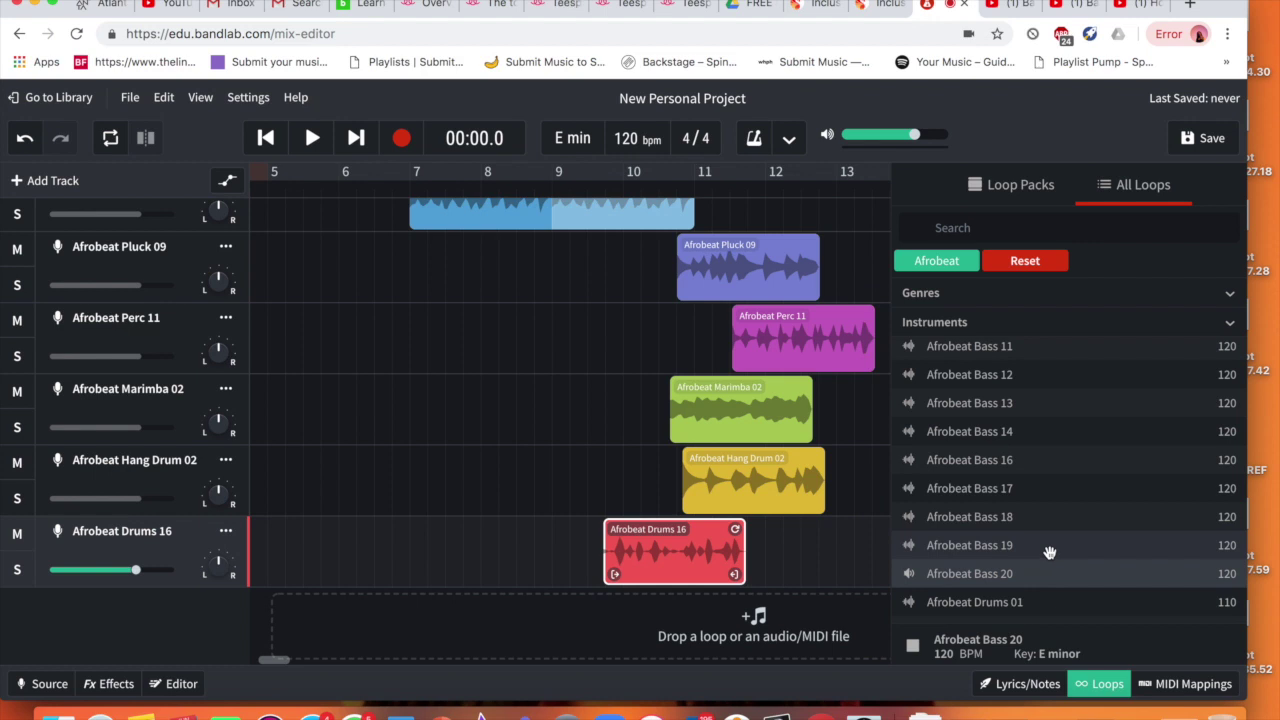
click(1049, 548)
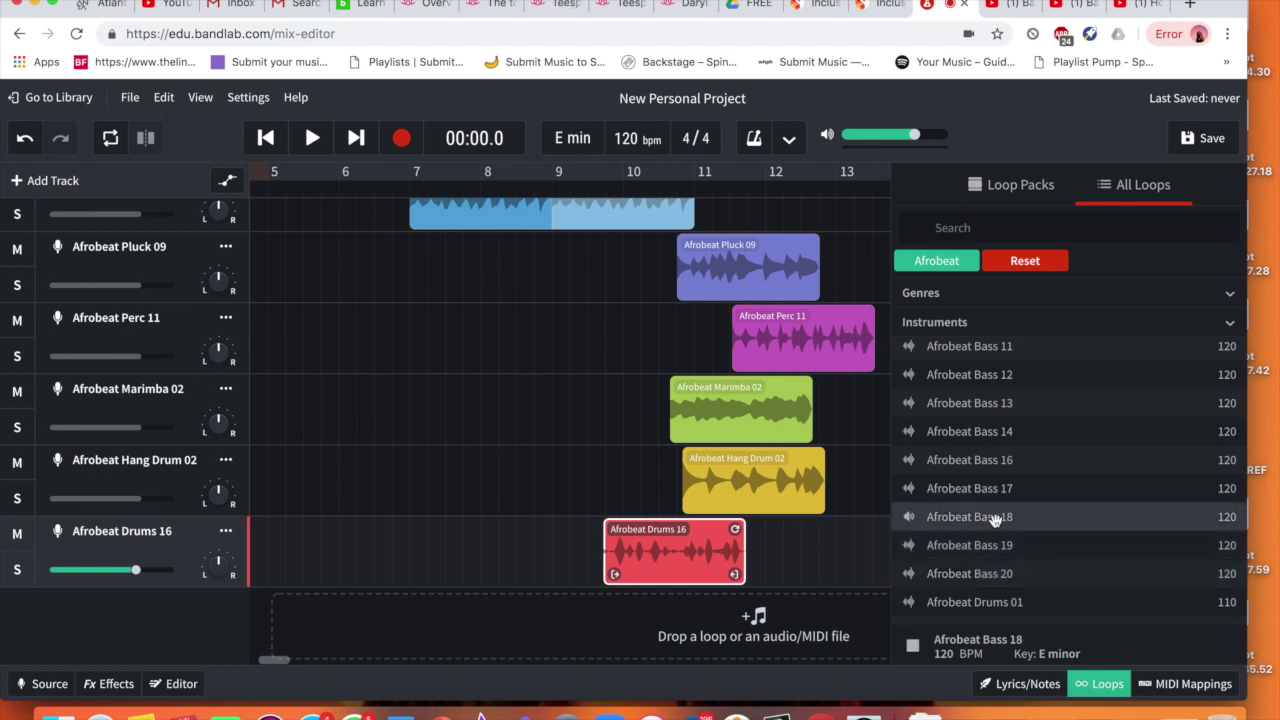
drag(995, 520, 766, 616)
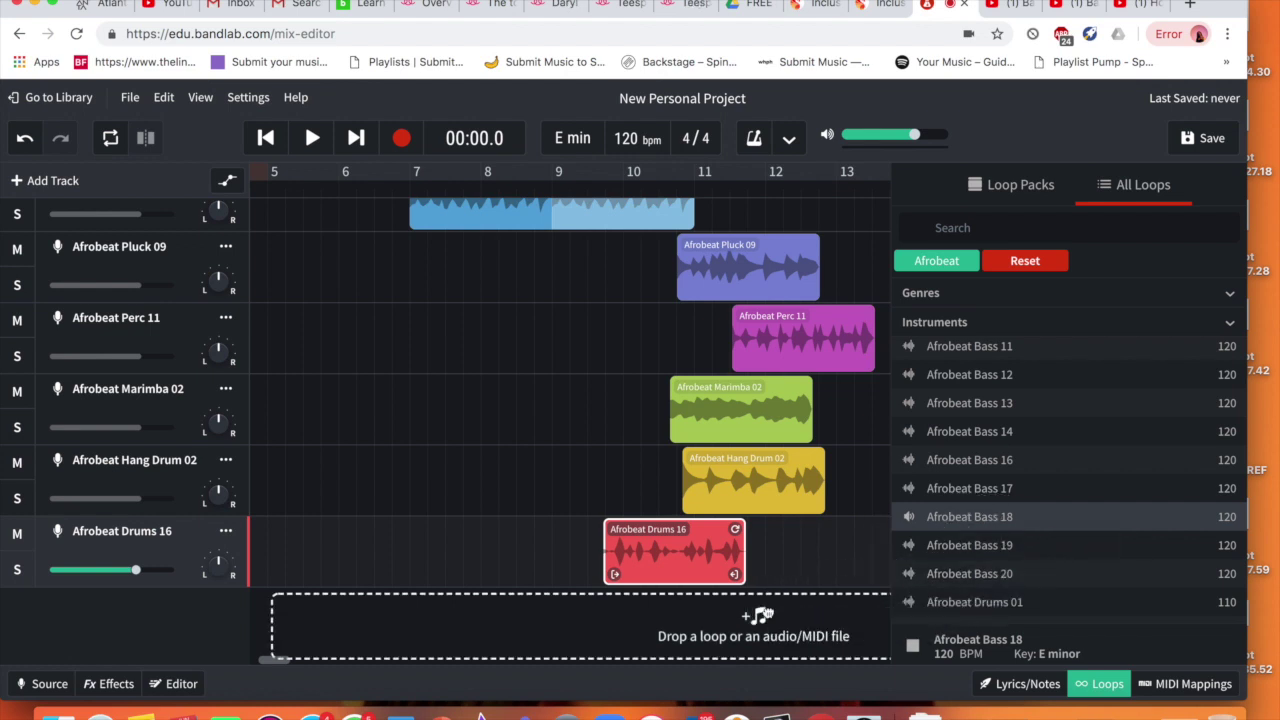
scroll(1051, 475, up, 5)
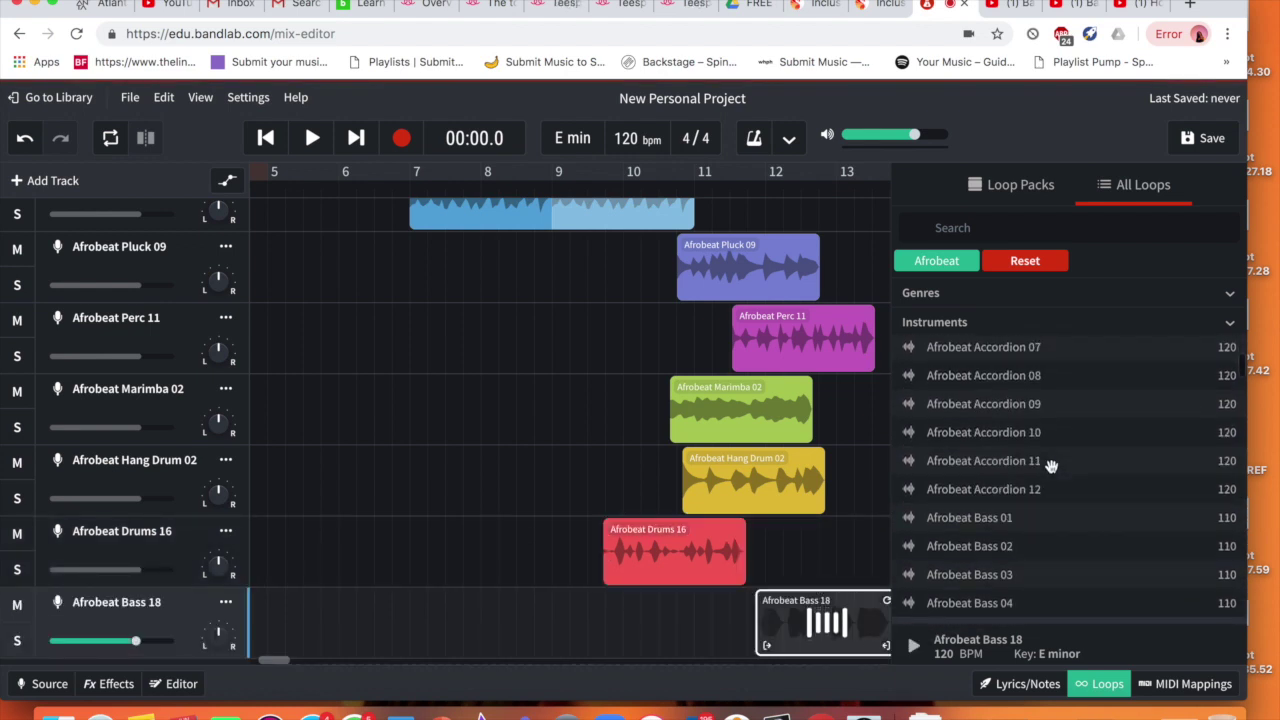
click(1030, 526)
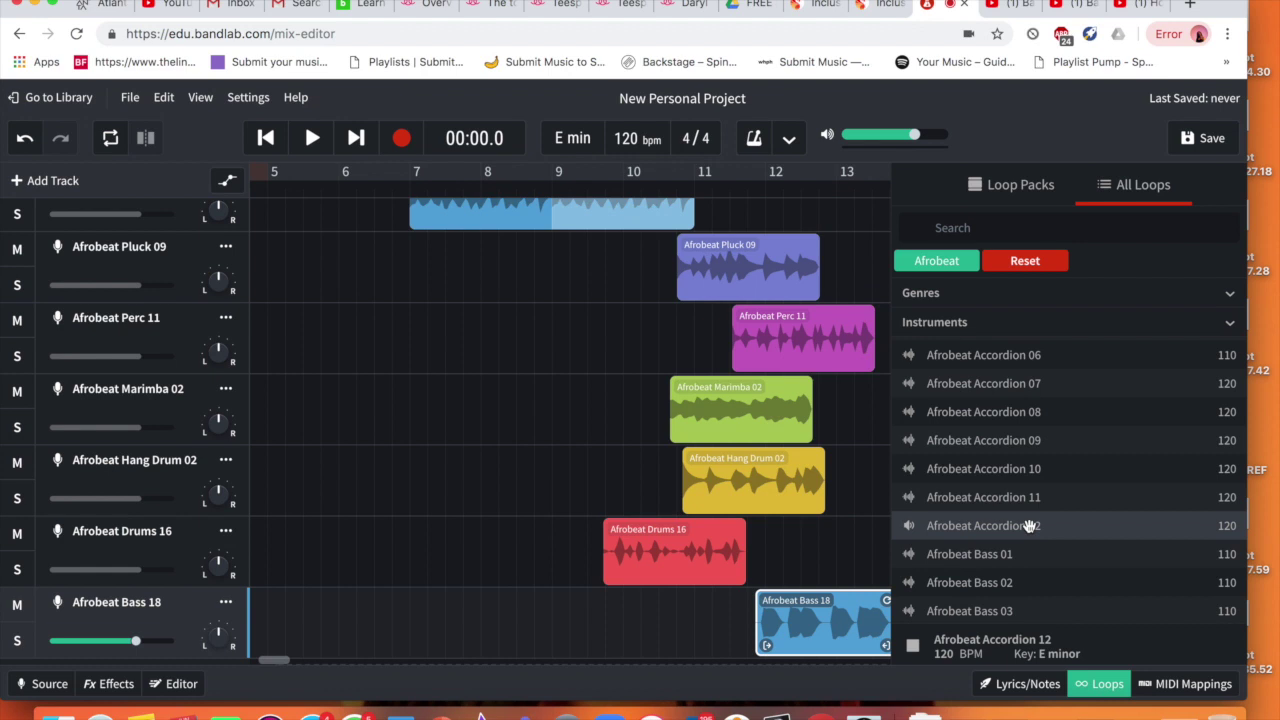
Step: Preview Afrobeat Accordion 05, add it as a ninth track near bar 15, then close the loop browser
key(XF86AudioLowerVolume)
scroll(1079, 503, up, 2)
click(1046, 420)
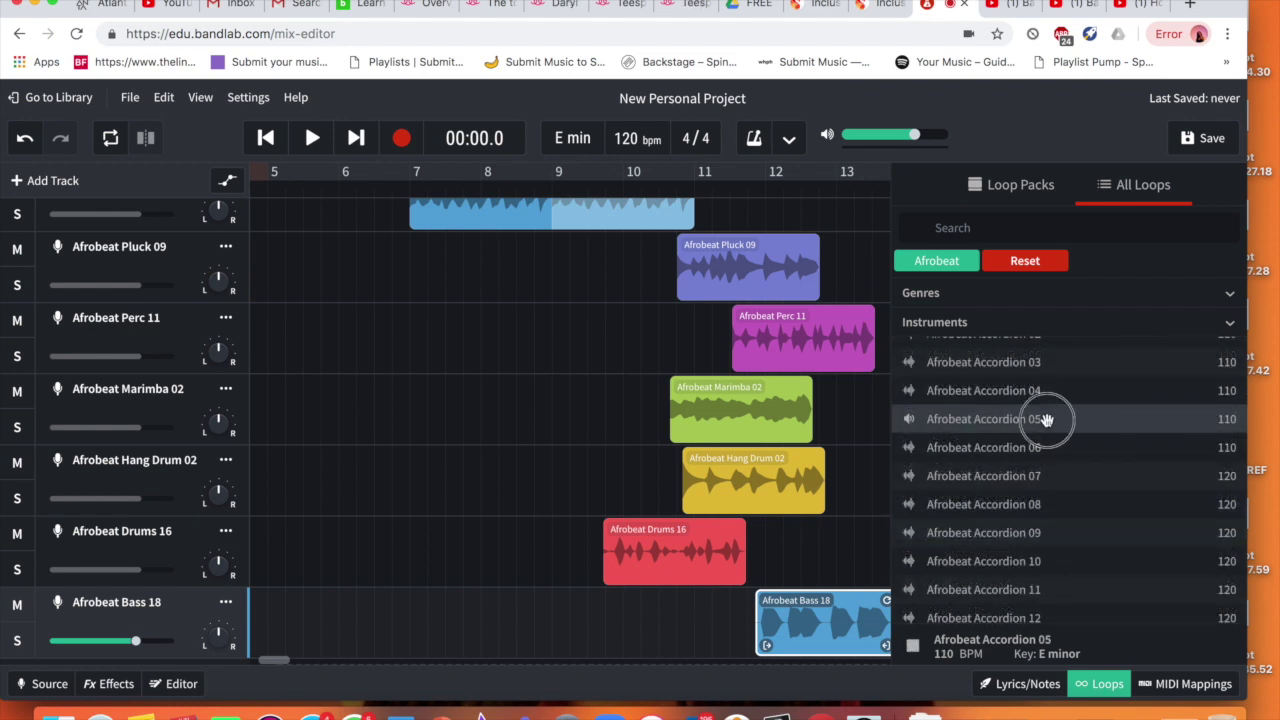
drag(1046, 420, 675, 675)
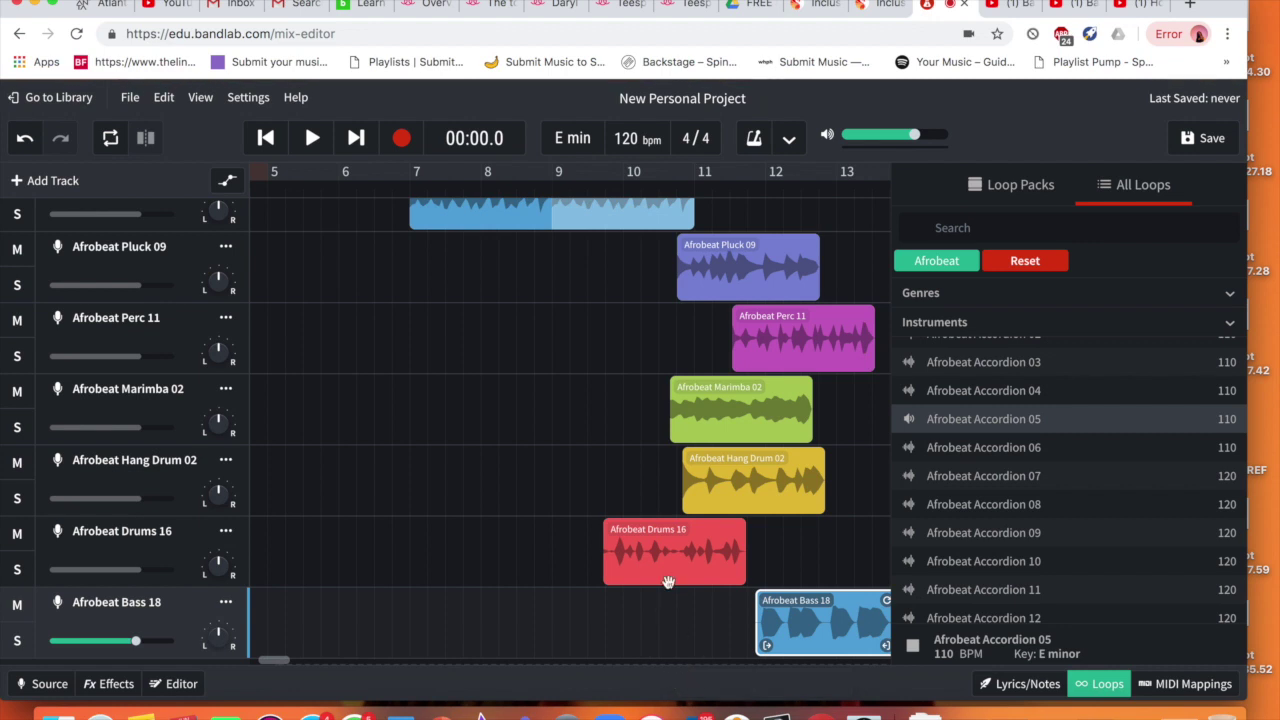
scroll(700, 555, down, 2)
scroll(700, 555, left, 2)
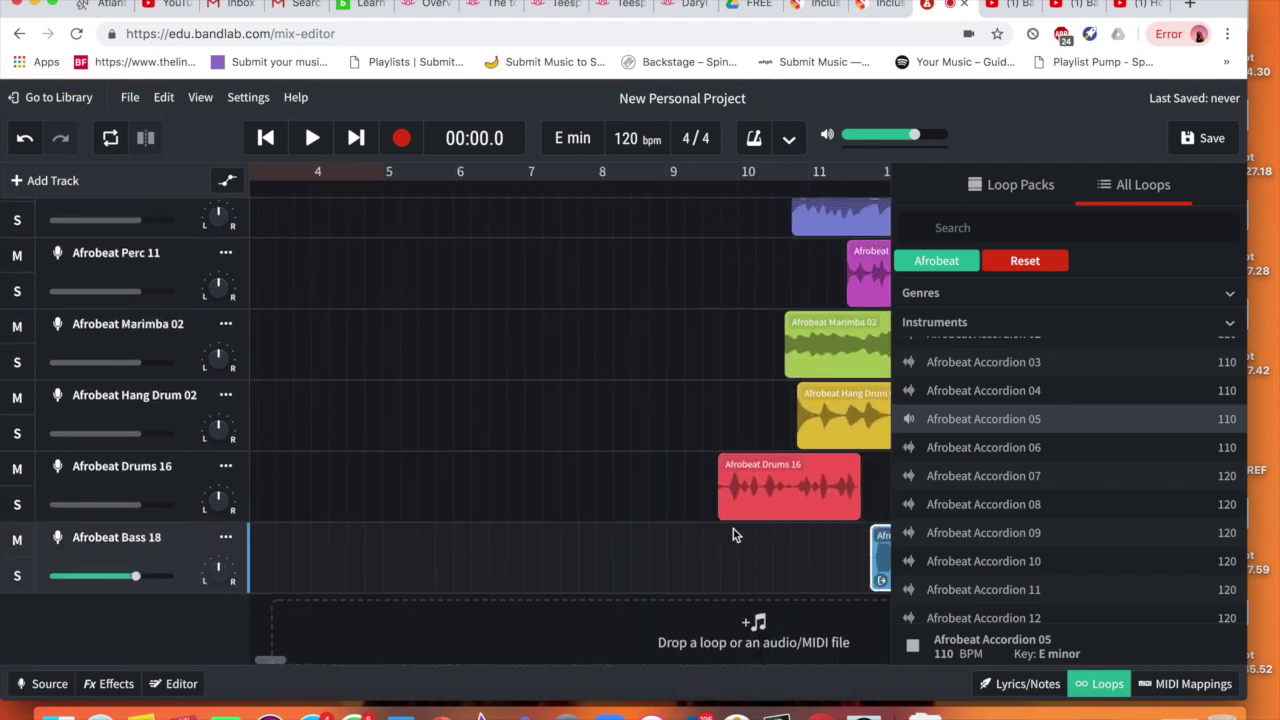
scroll(733, 535, right, 5)
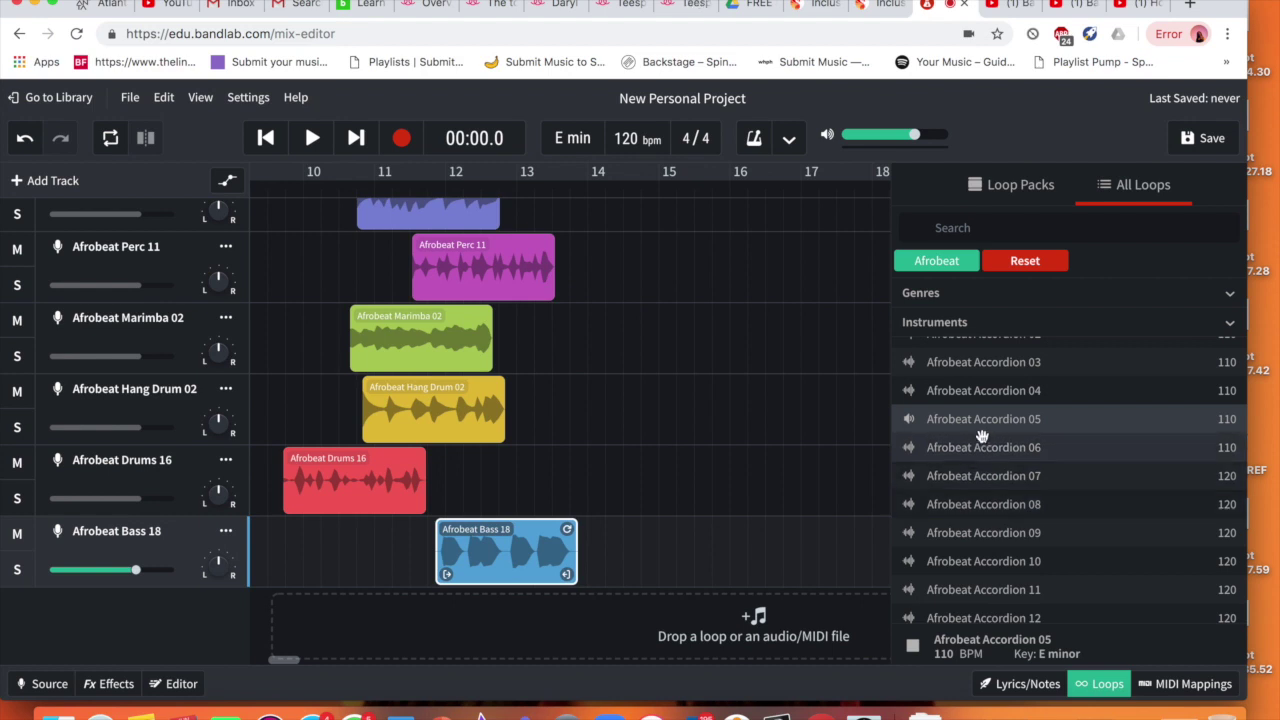
drag(905, 465, 688, 621)
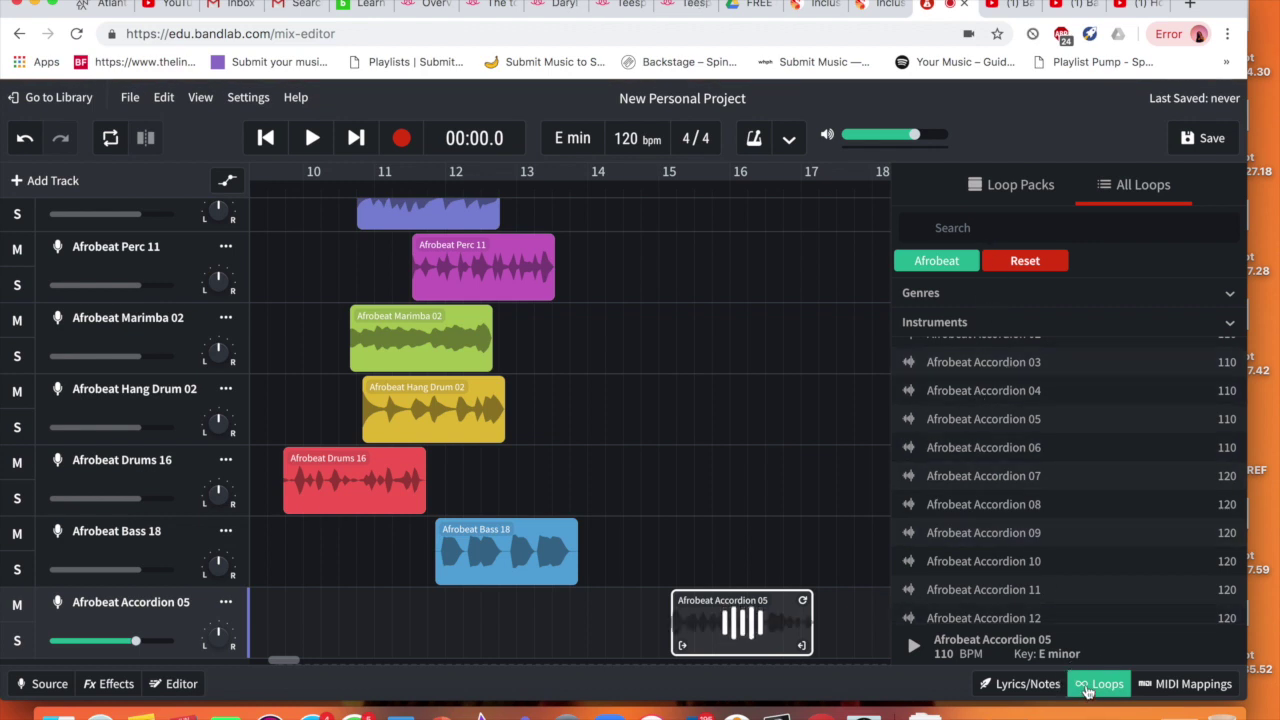
click(1089, 688)
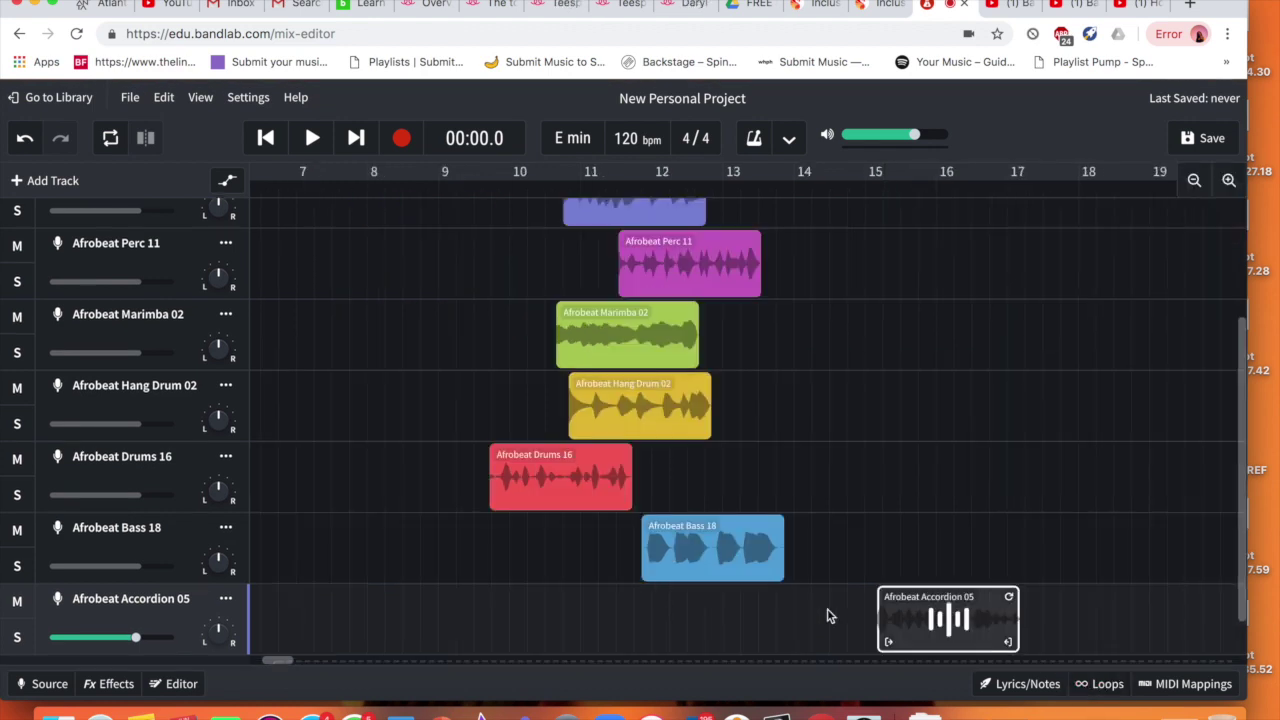
Step: Play the arrangement from the start, then shorten the Xylophone 09 clip to end around bar 7.5
scroll(734, 557, left, 10)
scroll(731, 557, up, 5)
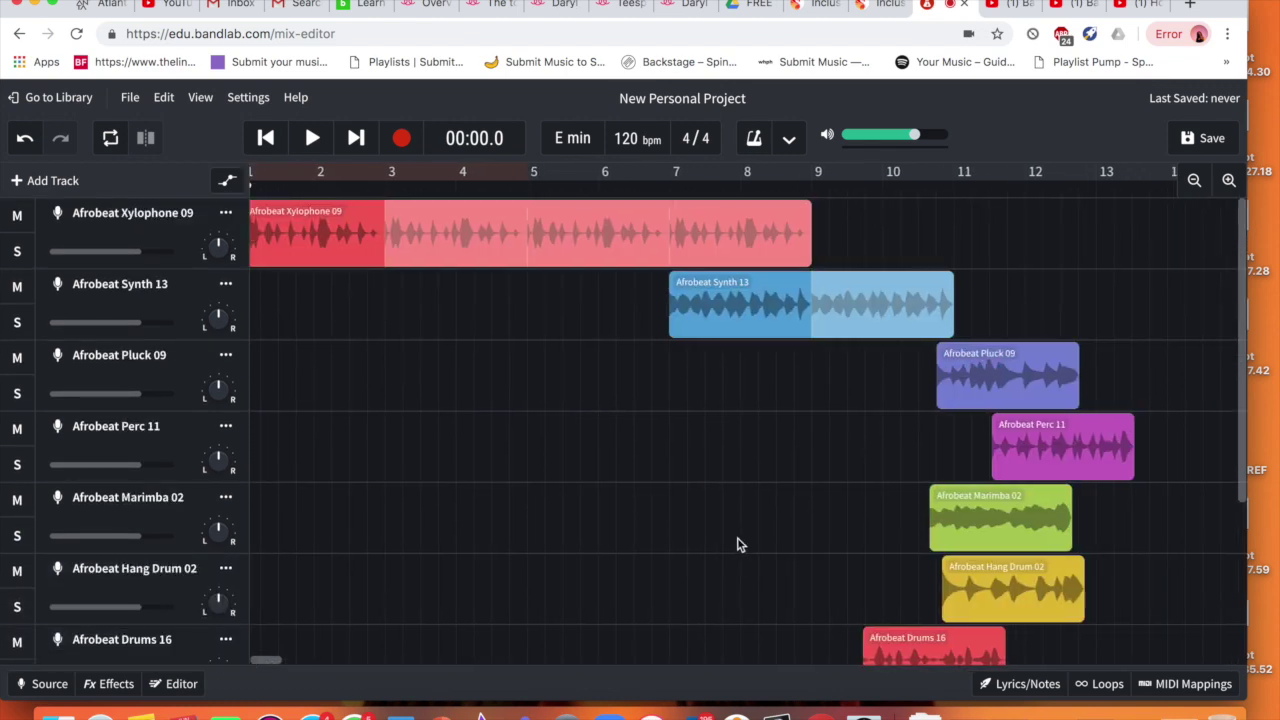
scroll(722, 387, left, 2)
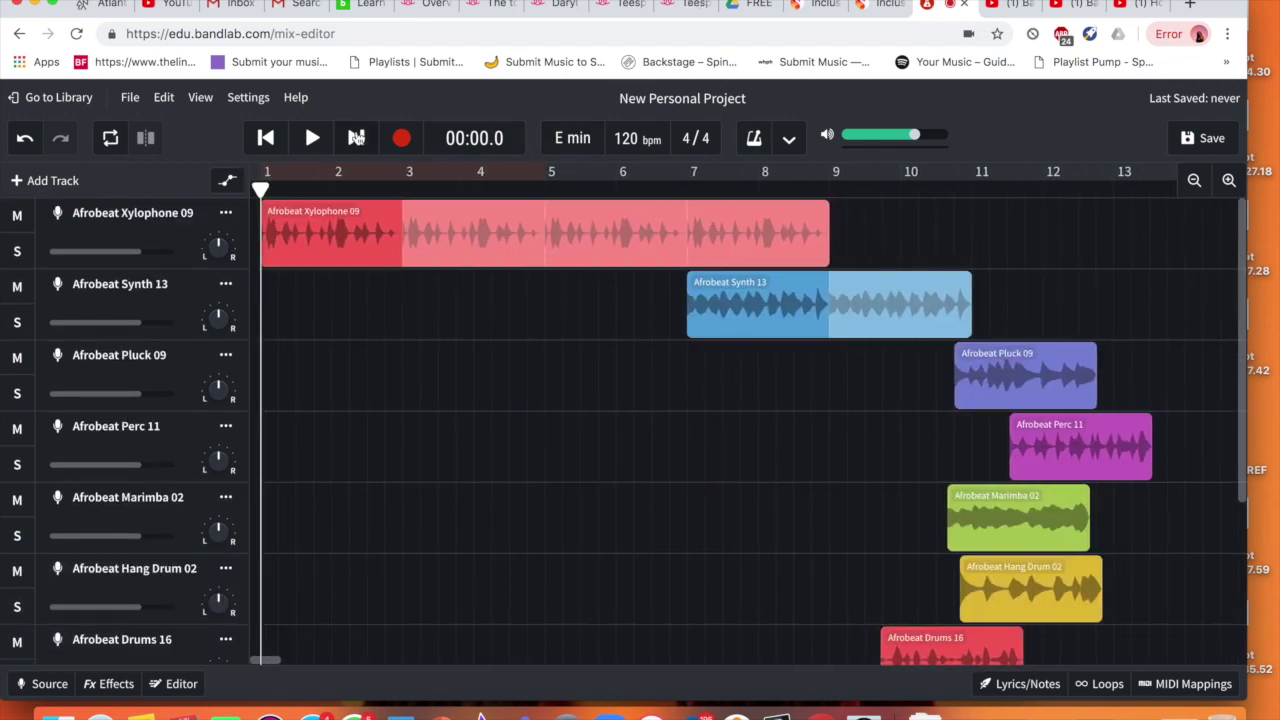
click(313, 138)
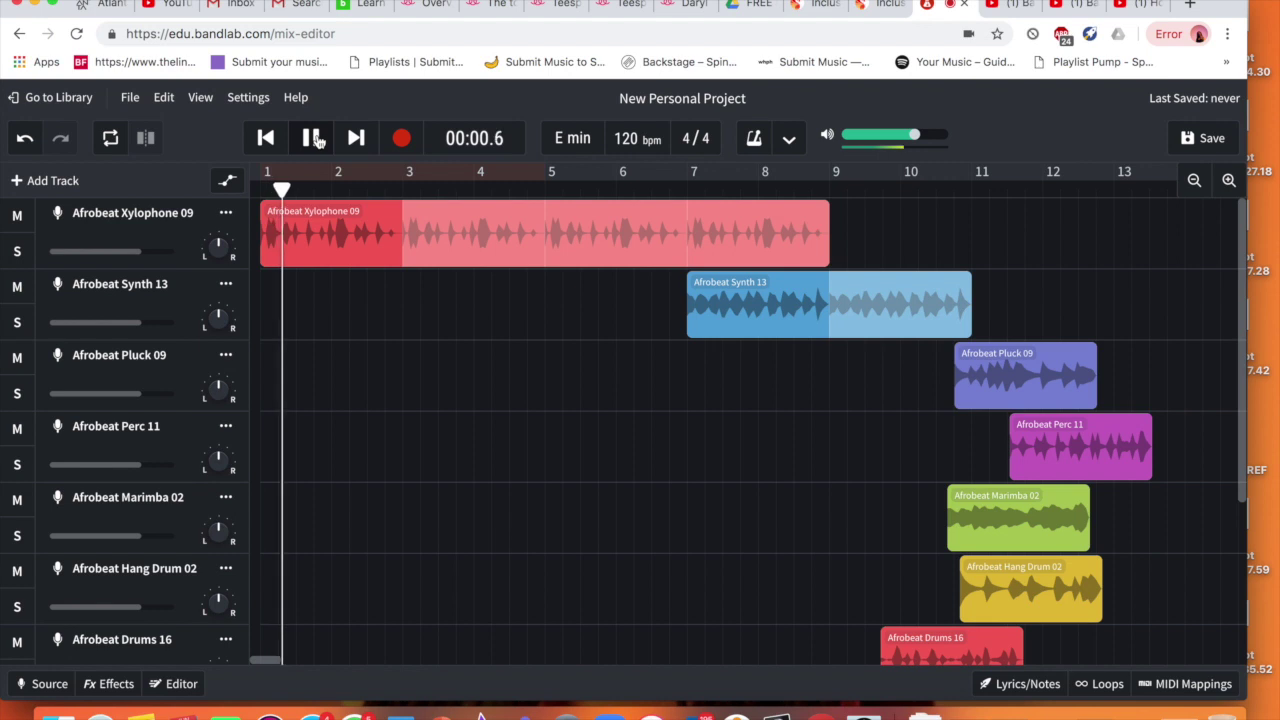
click(316, 140)
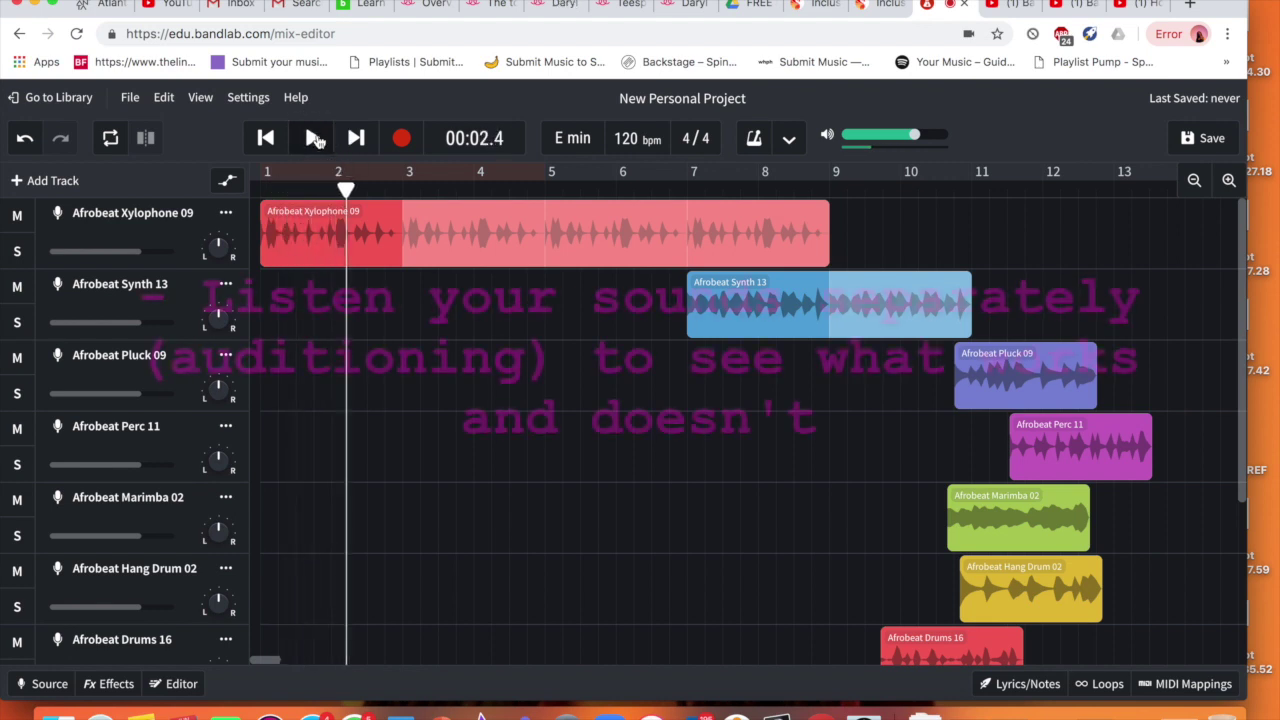
click(825, 231)
click(820, 209)
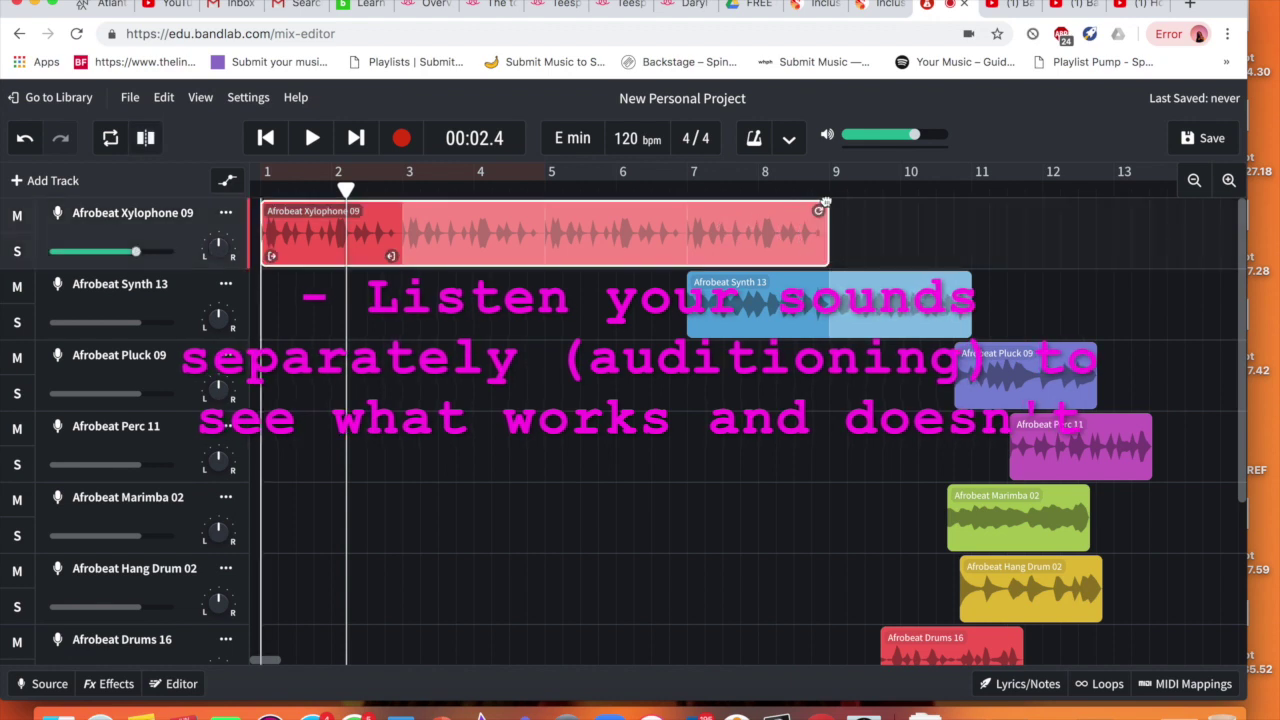
drag(820, 209, 645, 210)
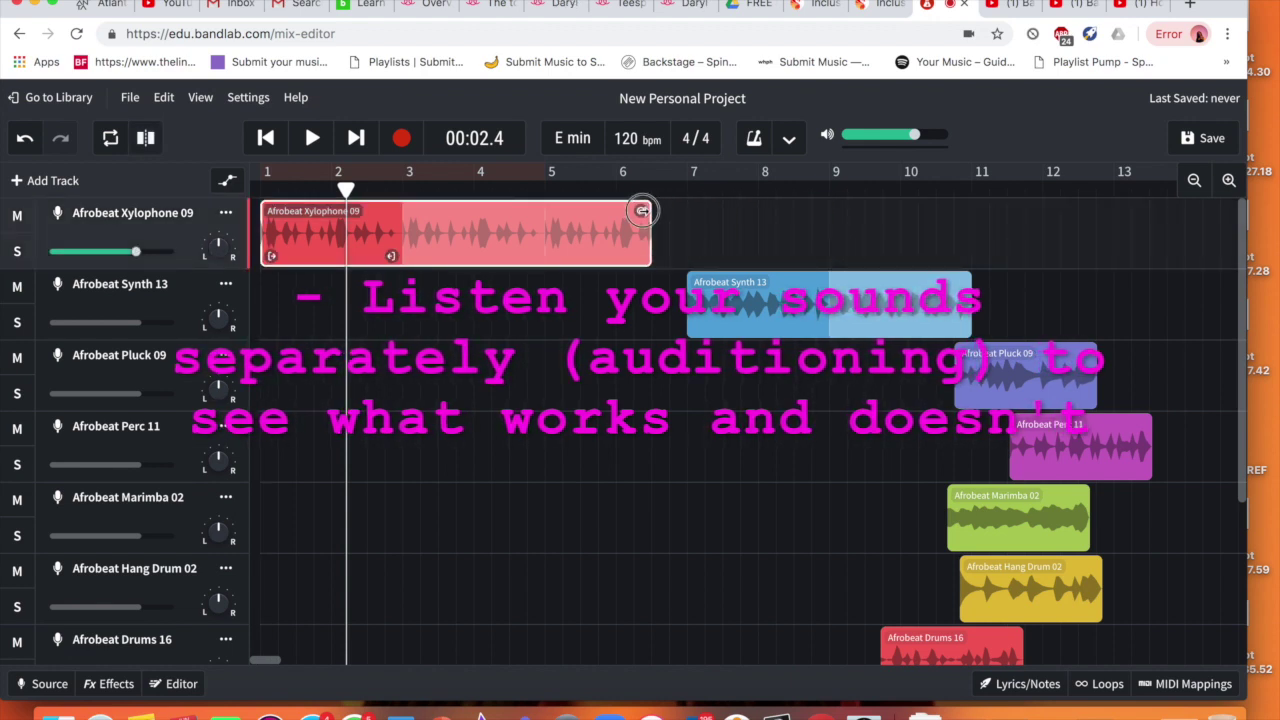
Step: Play from bar 7, then solo Afrobeat Pluck 09 and listen to it
click(687, 183)
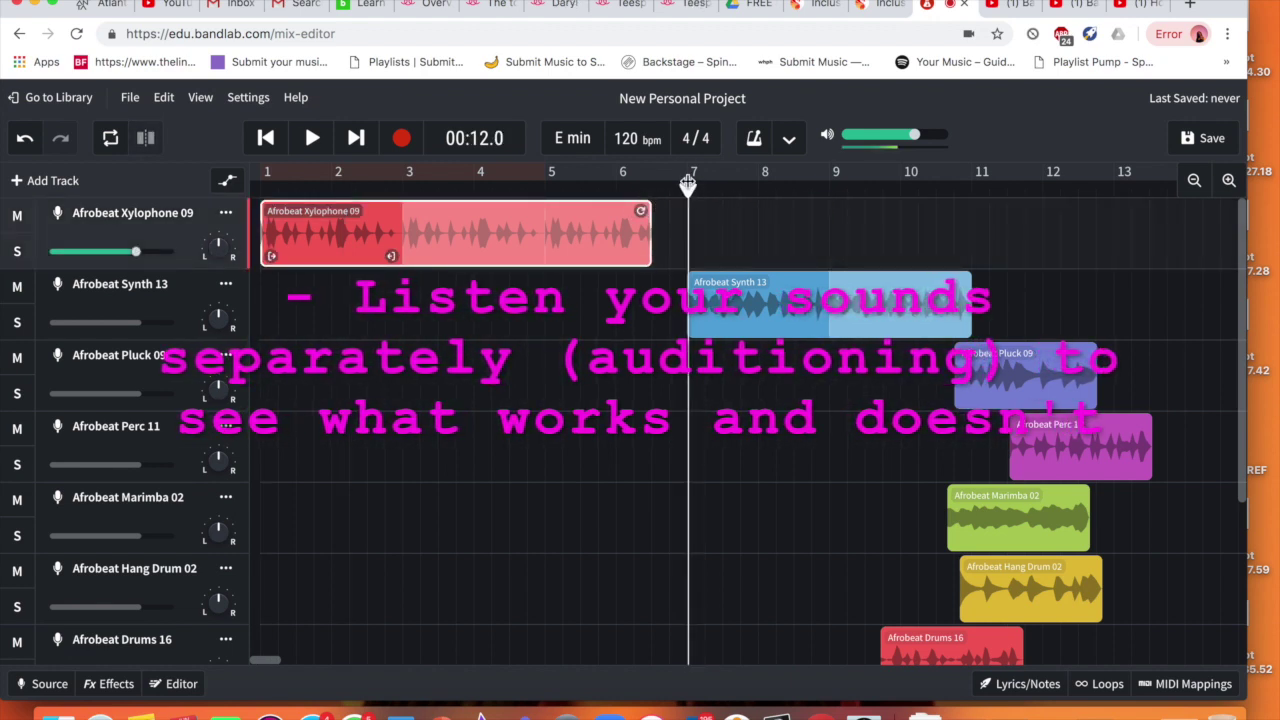
key(space)
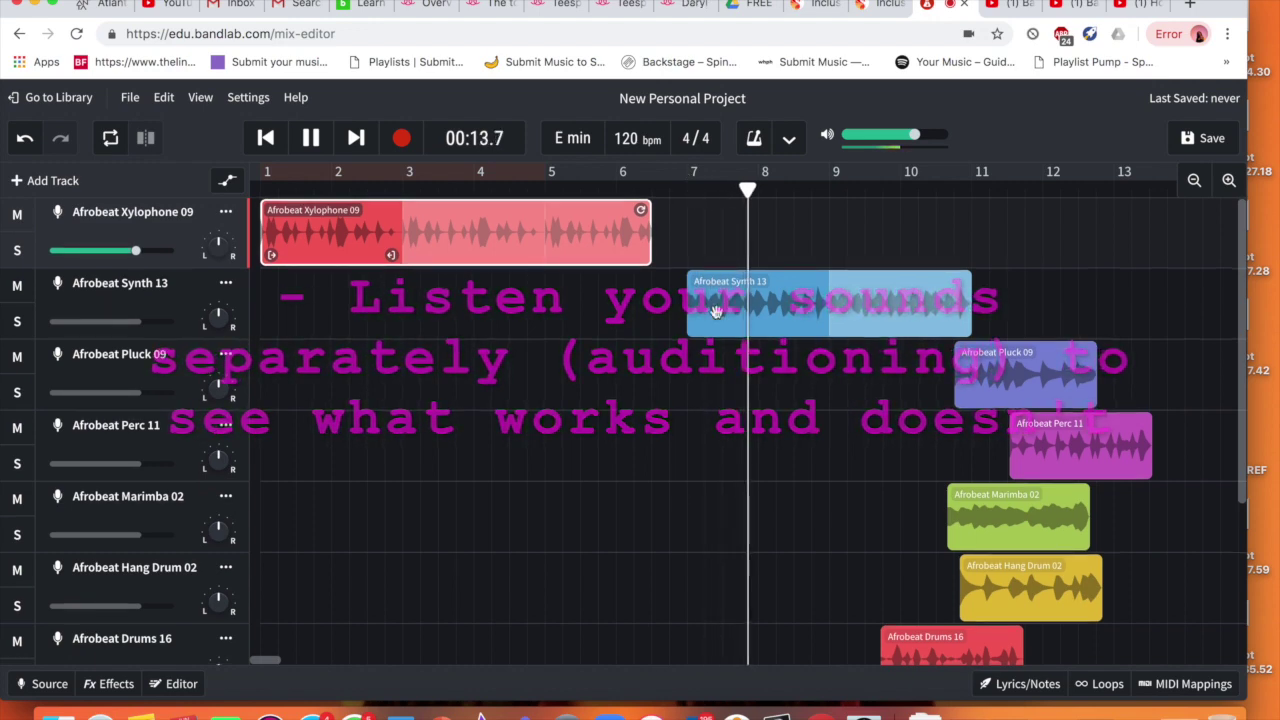
scroll(711, 300, down, 5)
scroll(716, 316, up, 5)
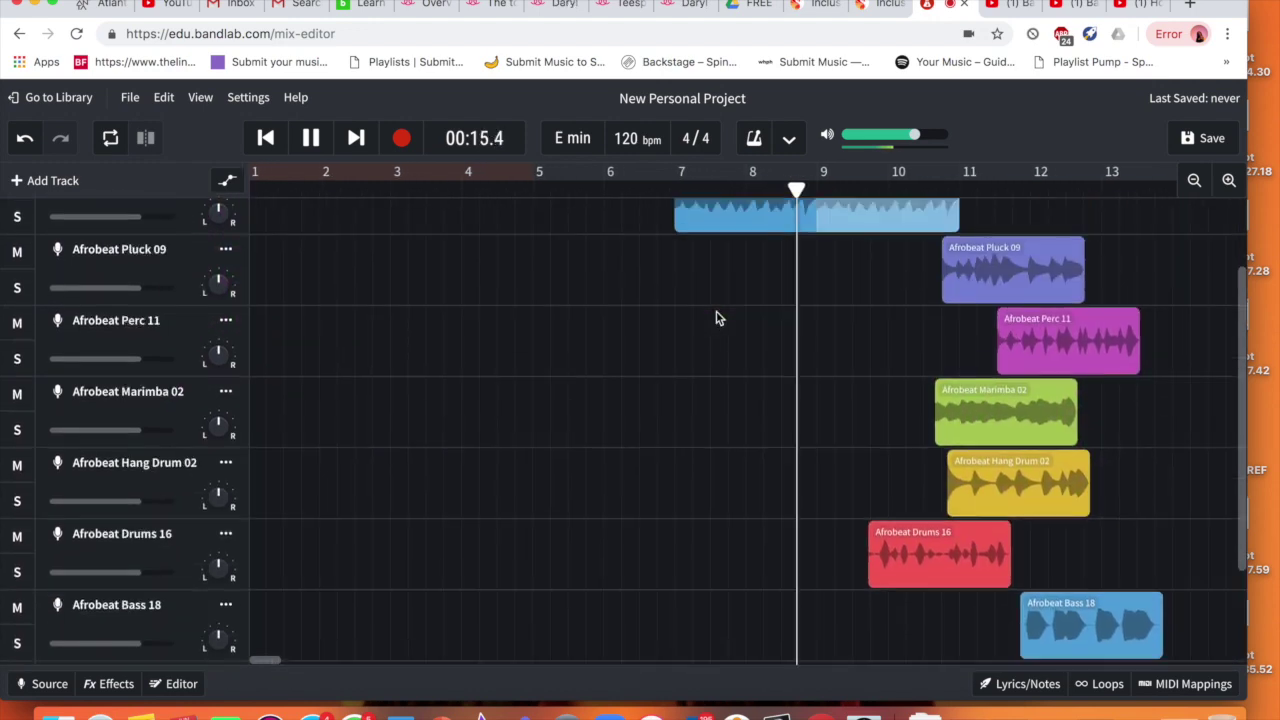
key(space)
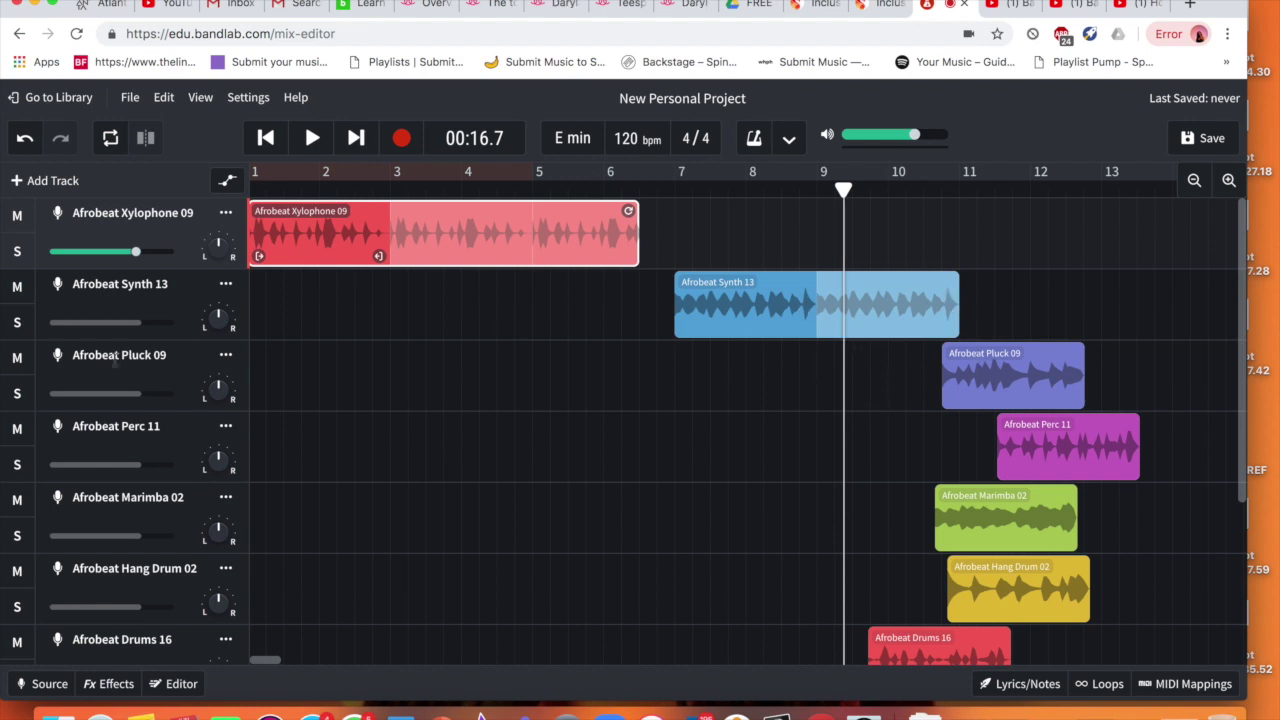
click(17, 394)
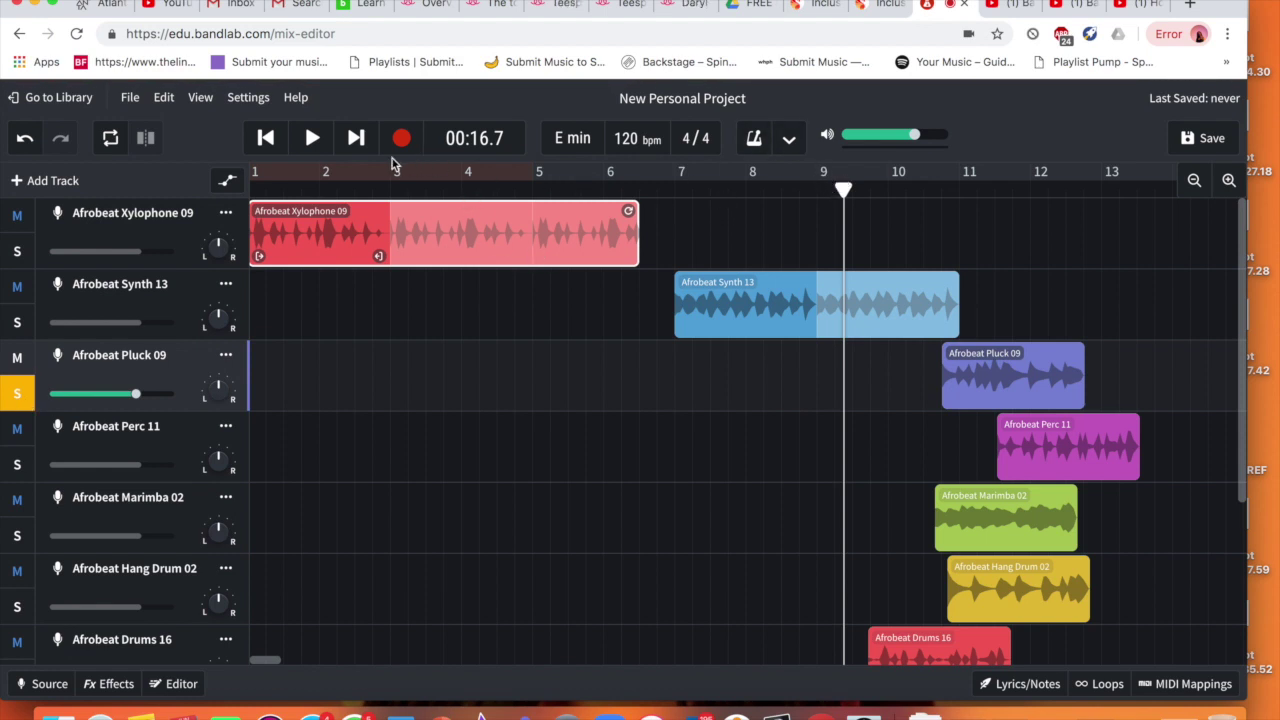
click(310, 145)
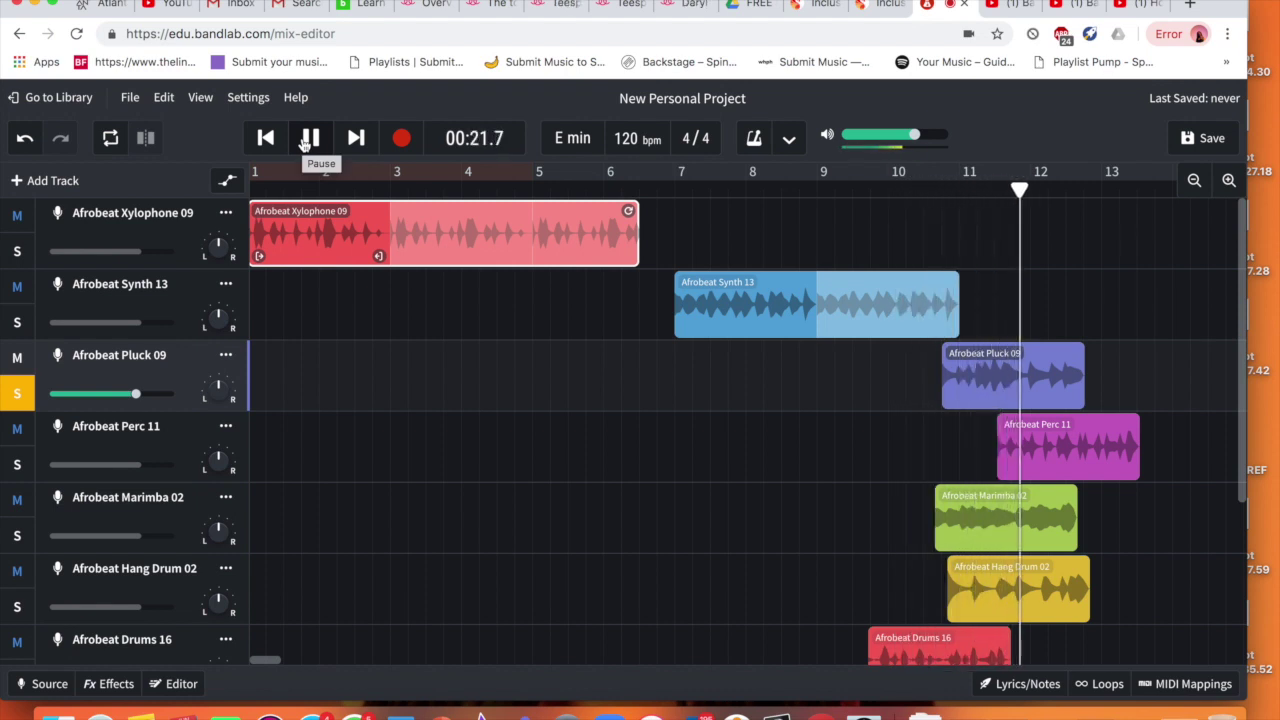
click(308, 142)
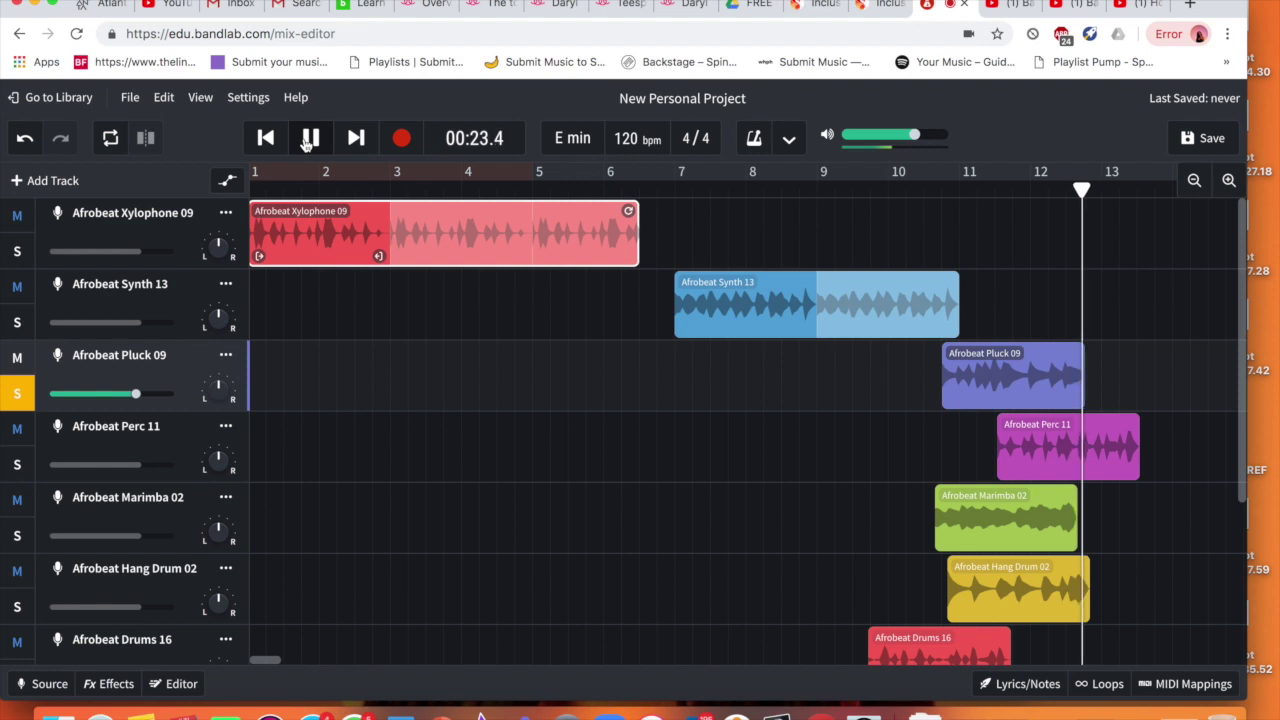
Step: Solo Afrobeat Perc 11, Marimba 02 and Hang Drum 02 in turn, playing each from around bar 11
click(16, 465)
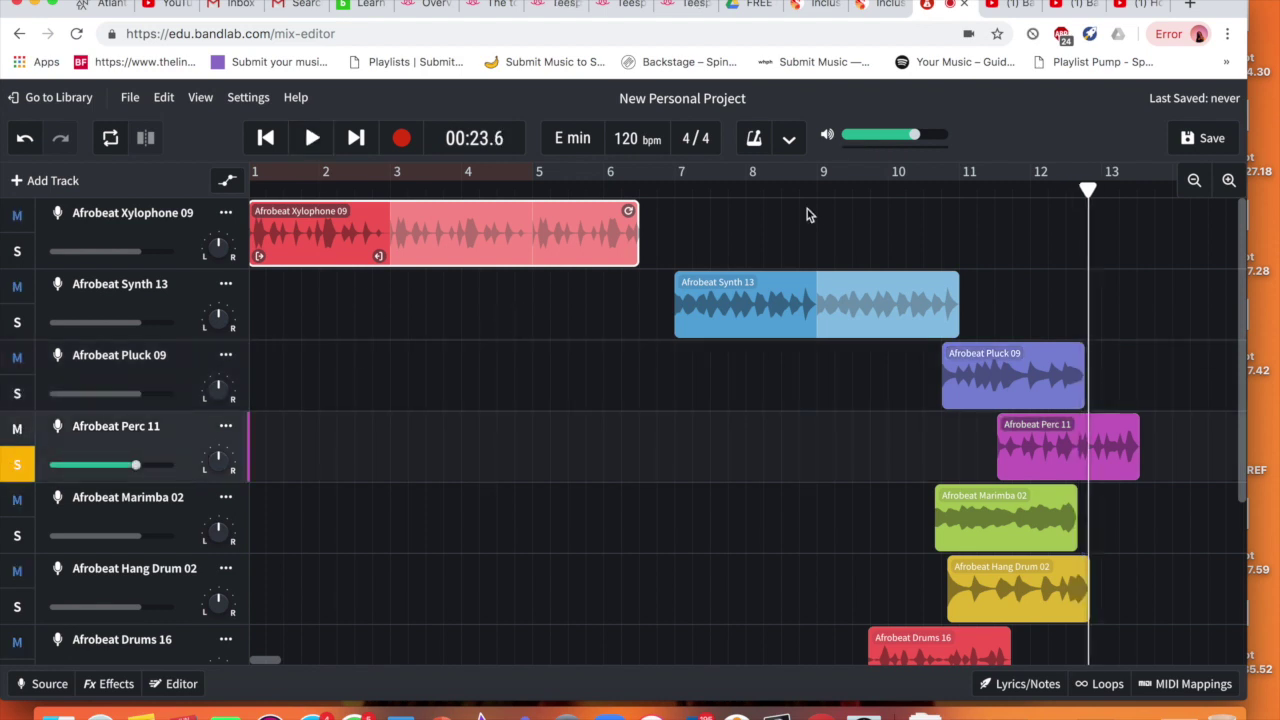
click(977, 190)
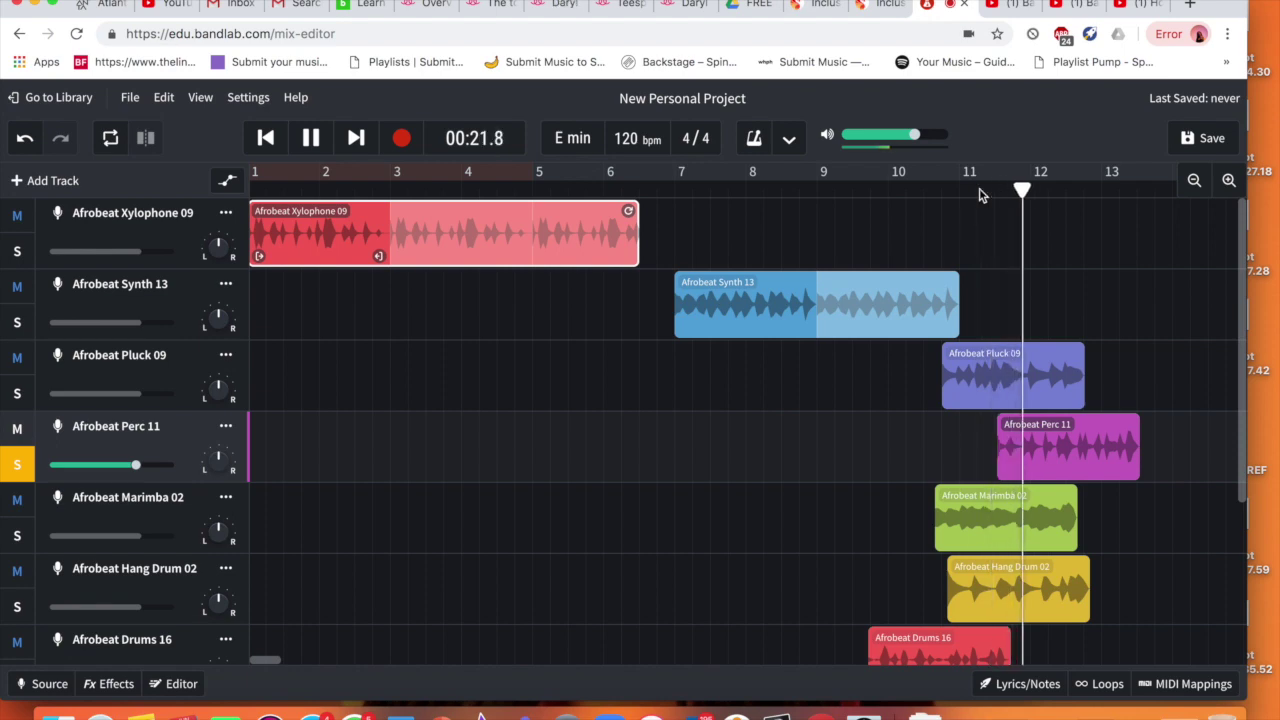
key(space)
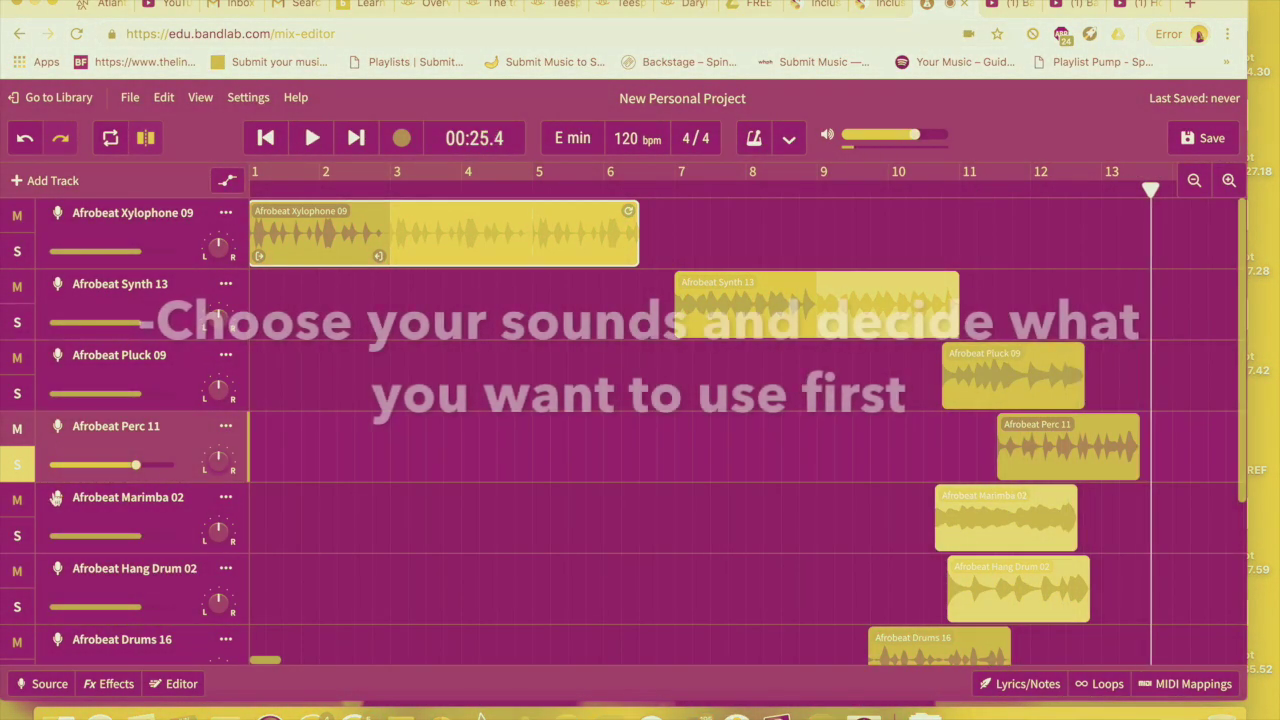
click(16, 536)
click(929, 198)
key(space)
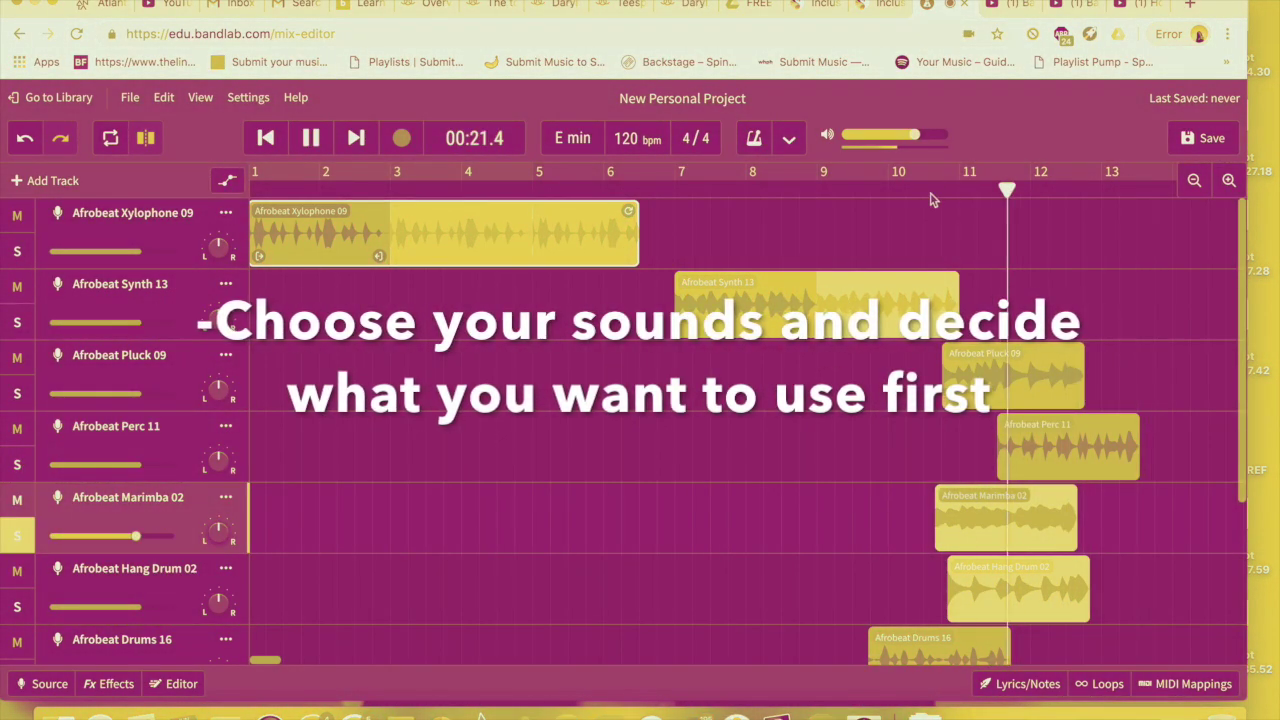
key(space)
click(16, 607)
click(942, 190)
key(space)
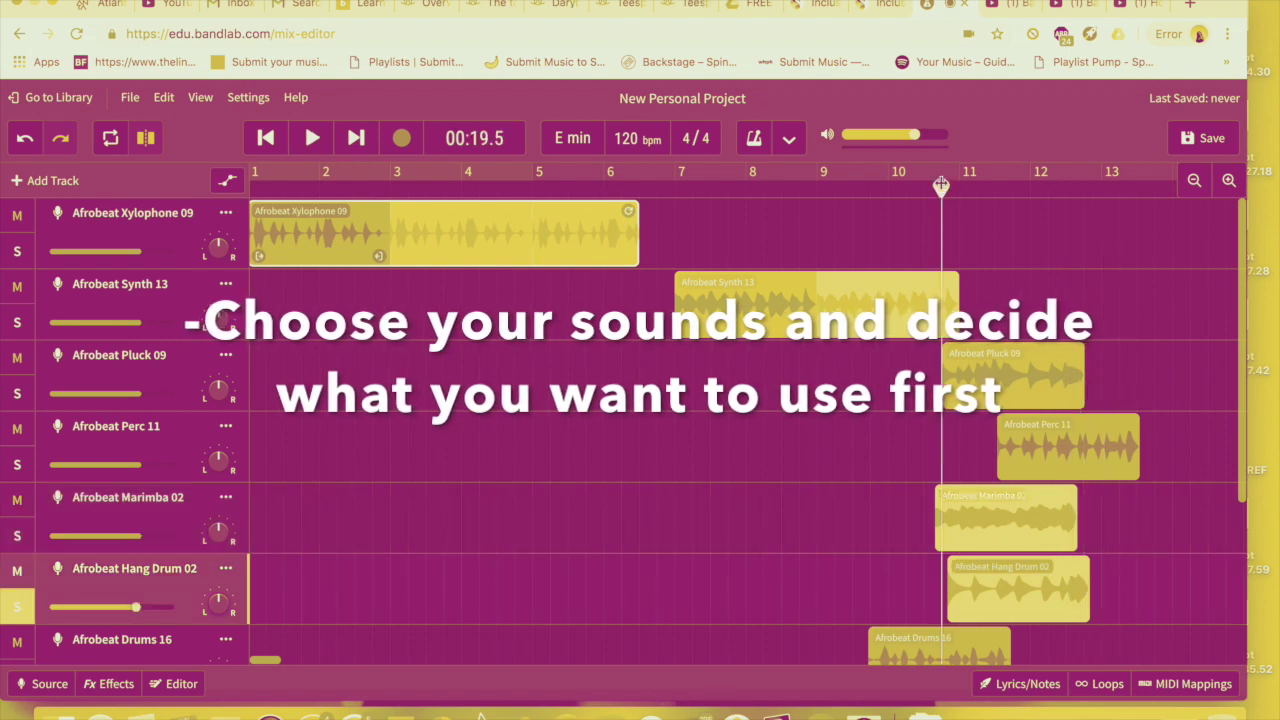
key(space)
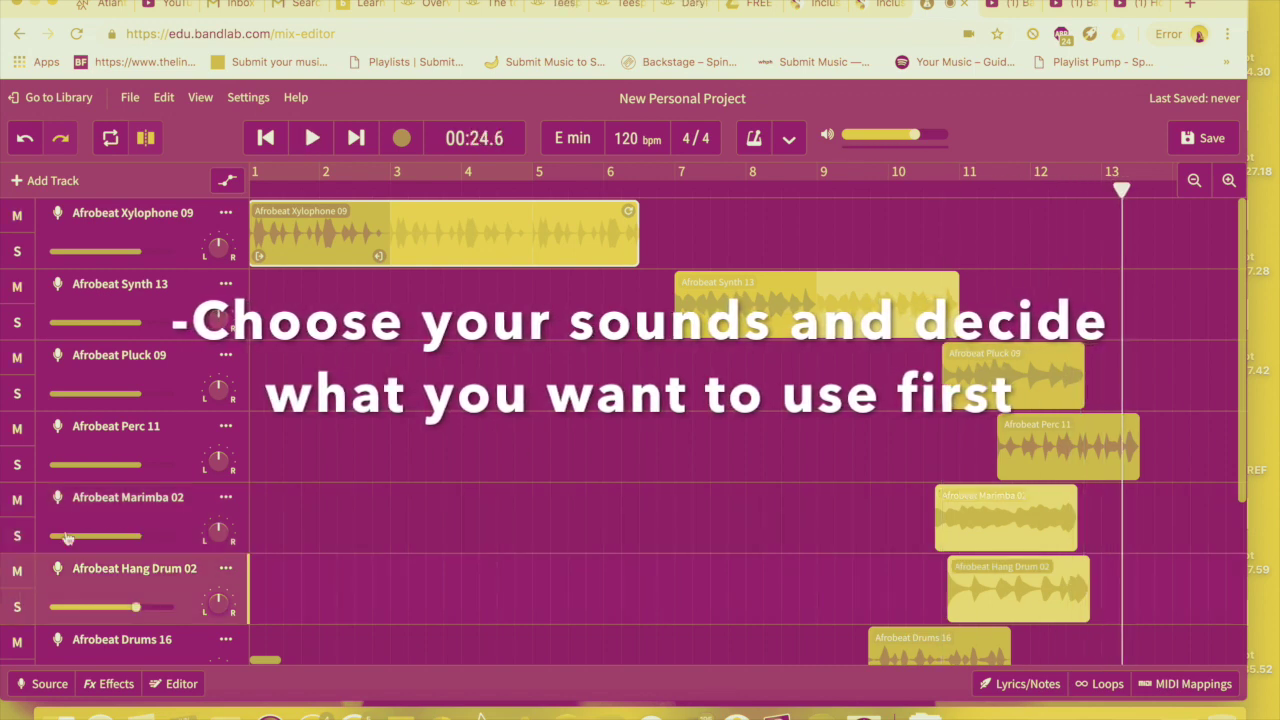
Step: Solo Afrobeat Drums 16 from about bar 9.5, then leave only Afrobeat Bass 18 soloed
scroll(365, 554, down, 1)
scroll(365, 554, down, 3)
click(857, 190)
click(16, 427)
key(space)
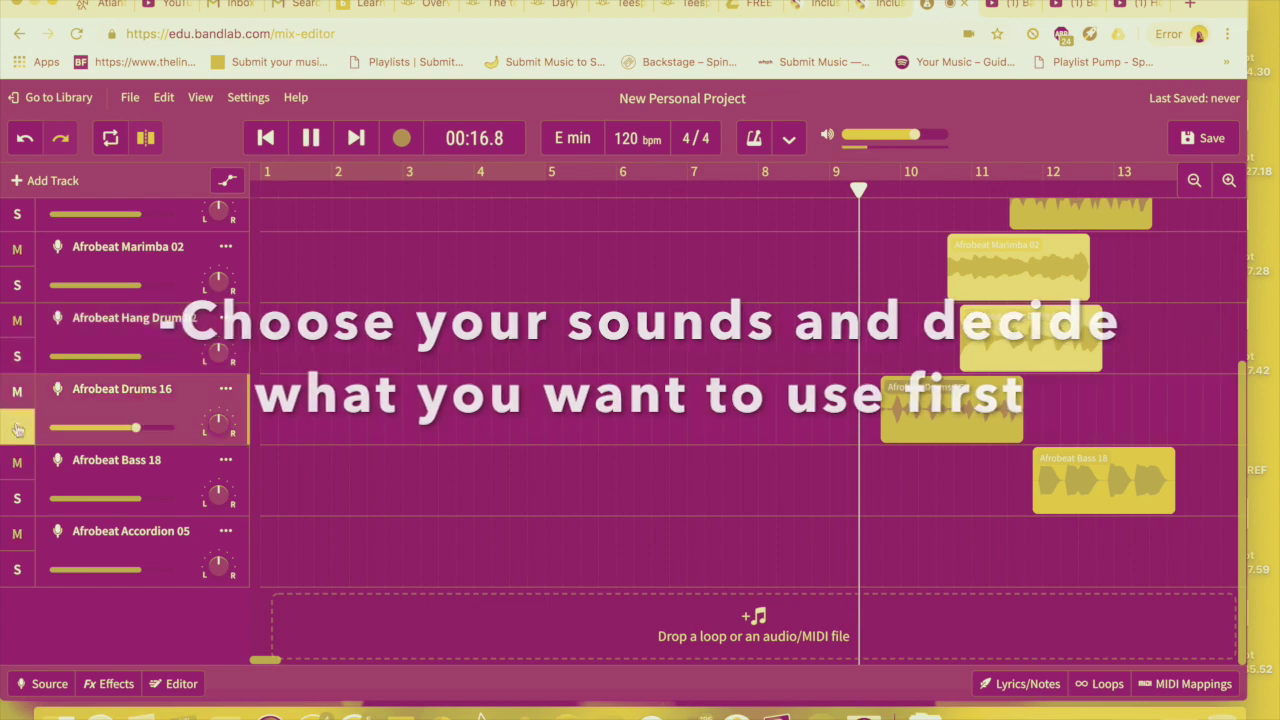
click(16, 498)
click(18, 430)
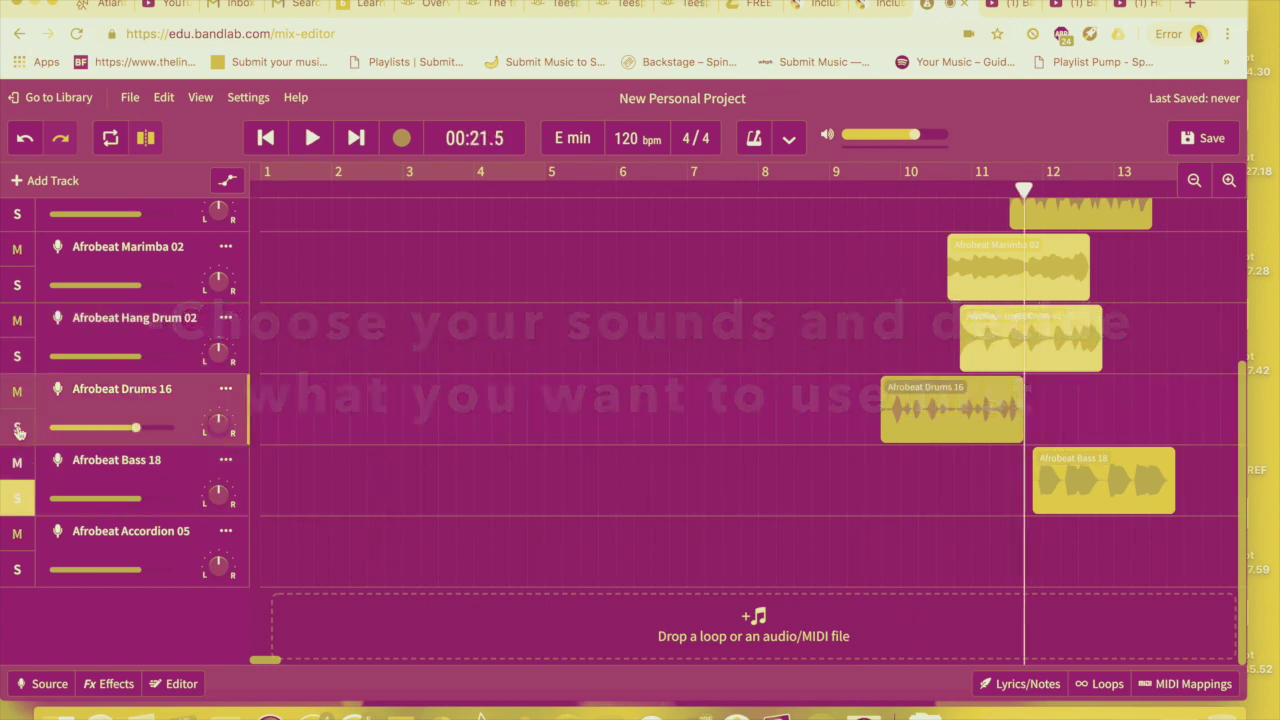
key(space)
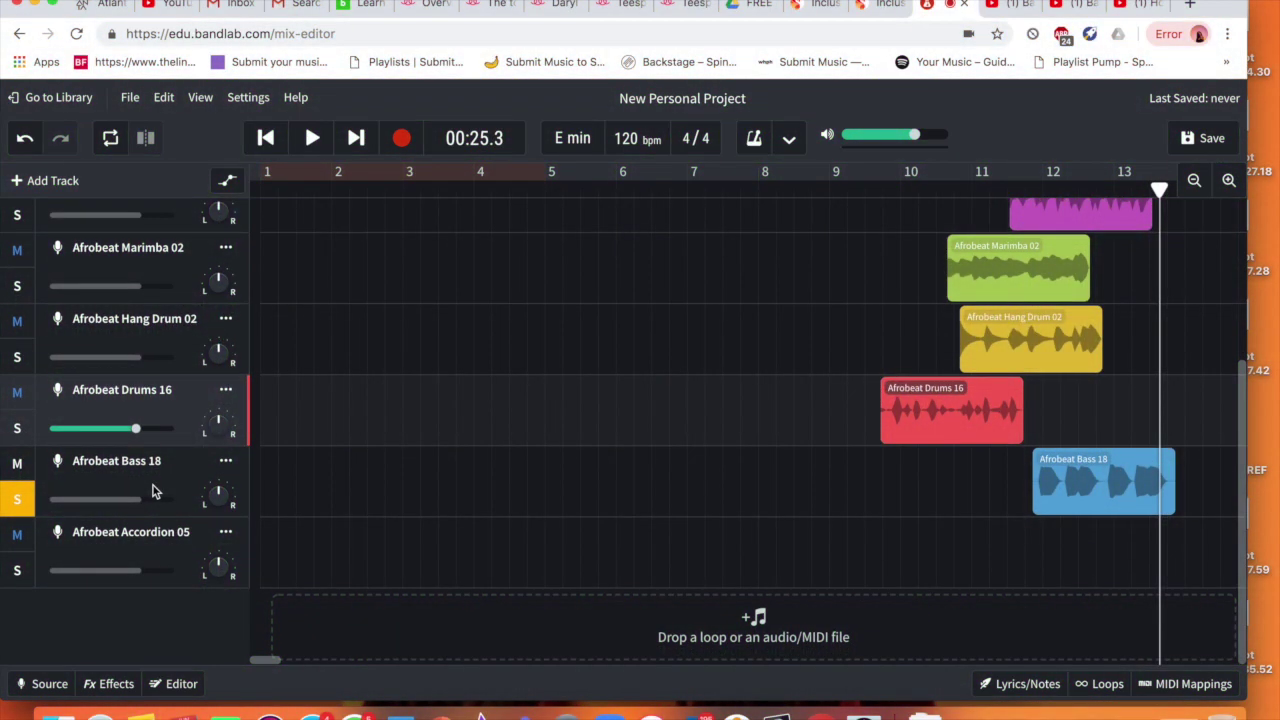
Step: Drag the Afrobeat Marimba 02 clip left toward the start of the timeline
scroll(785, 342, up, 1)
scroll(785, 342, up, 5)
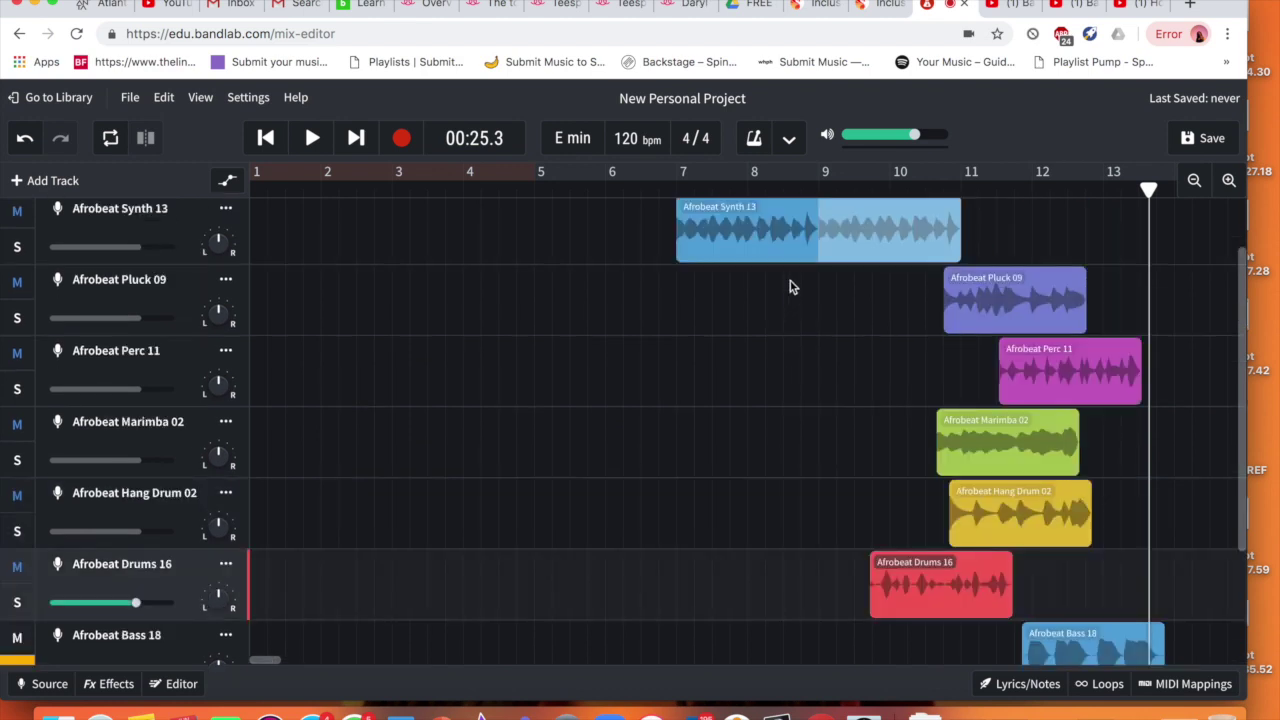
scroll(790, 286, up, 5)
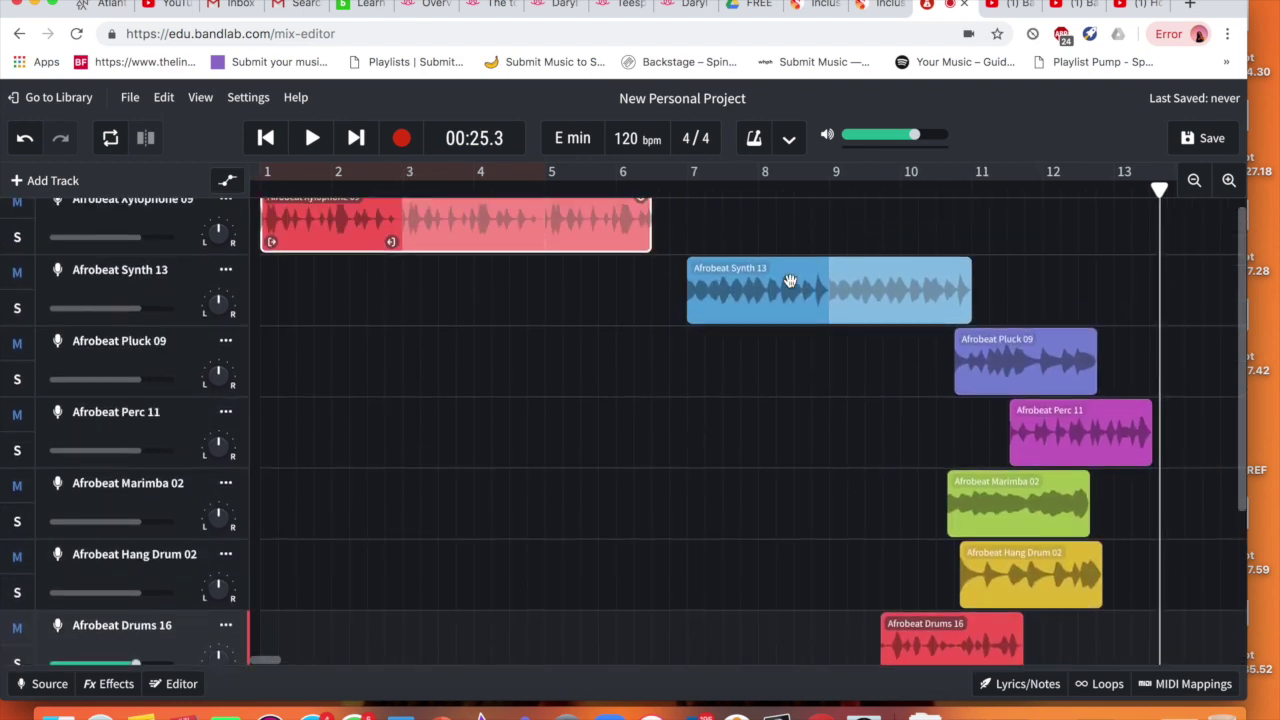
scroll(897, 357, right, 2)
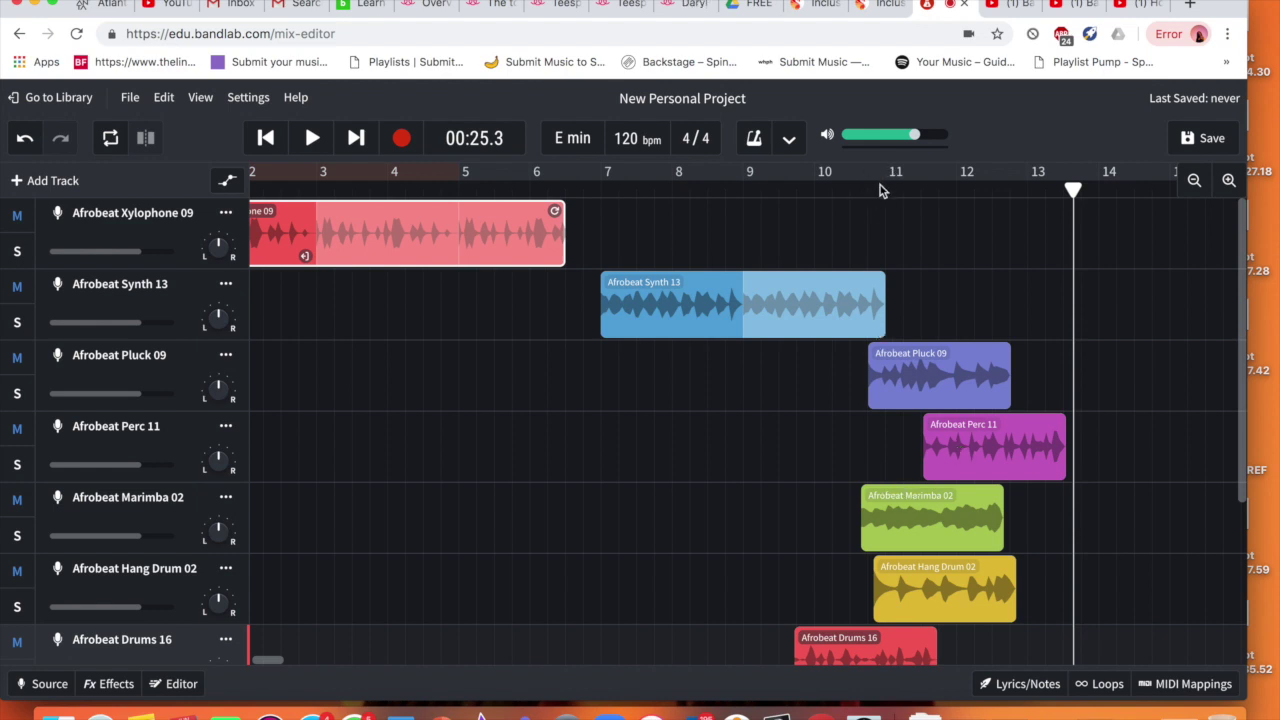
click(880, 190)
scroll(414, 463, left, 5)
drag(960, 515, 250, 497)
Step: Snap the Marimba 02 clip exactly to bar 1 and set the playhead to bar 1
scroll(388, 461, left, 2)
scroll(388, 461, down, 2)
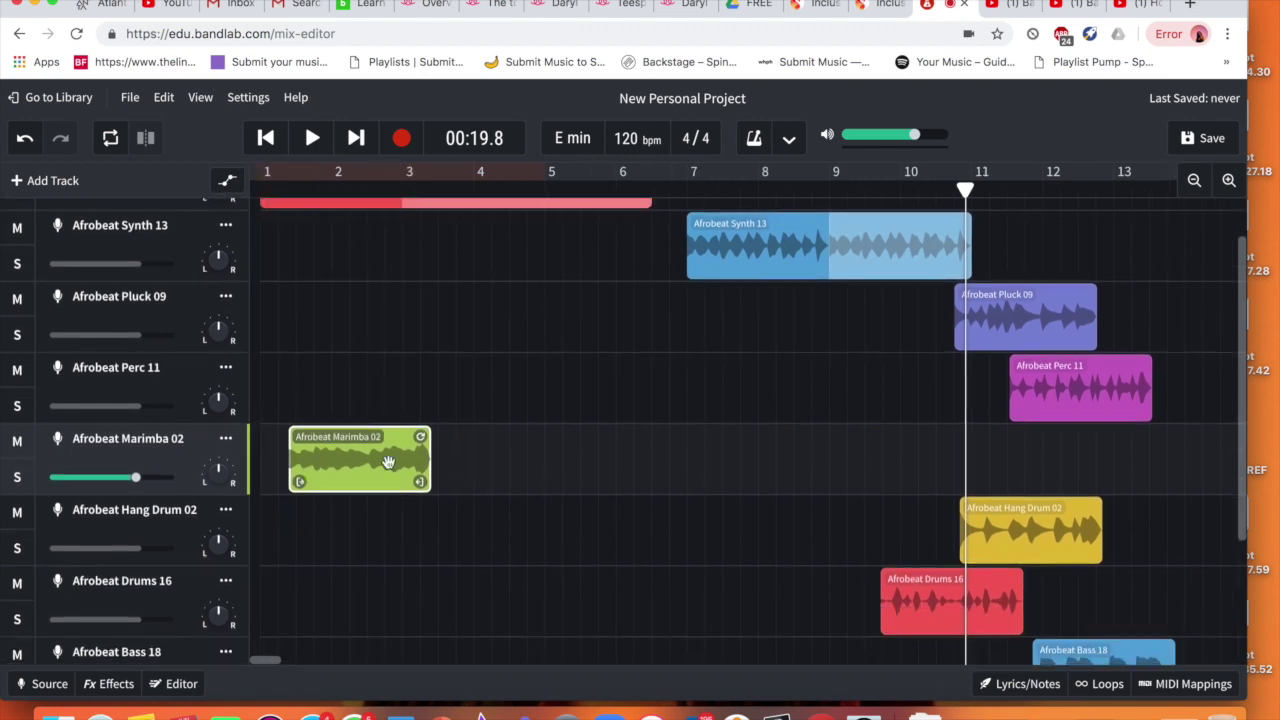
scroll(388, 461, down, 1)
drag(331, 452, 309, 453)
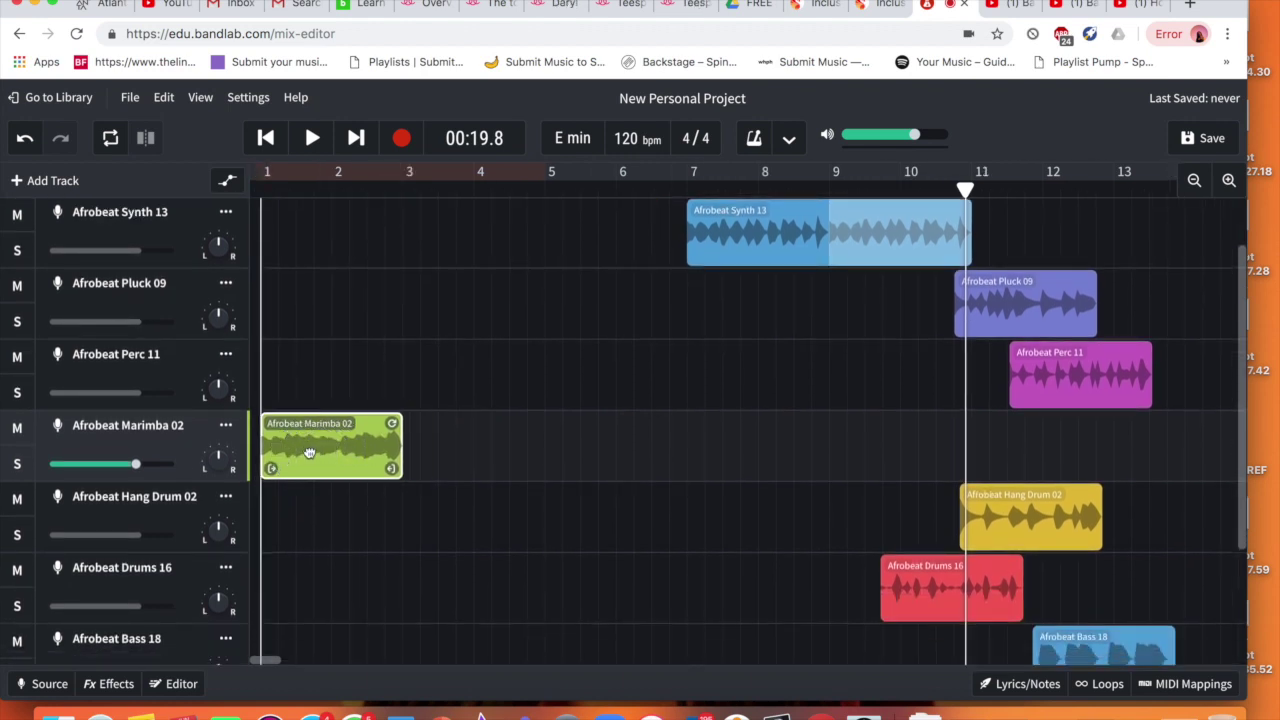
scroll(409, 438, up, 3)
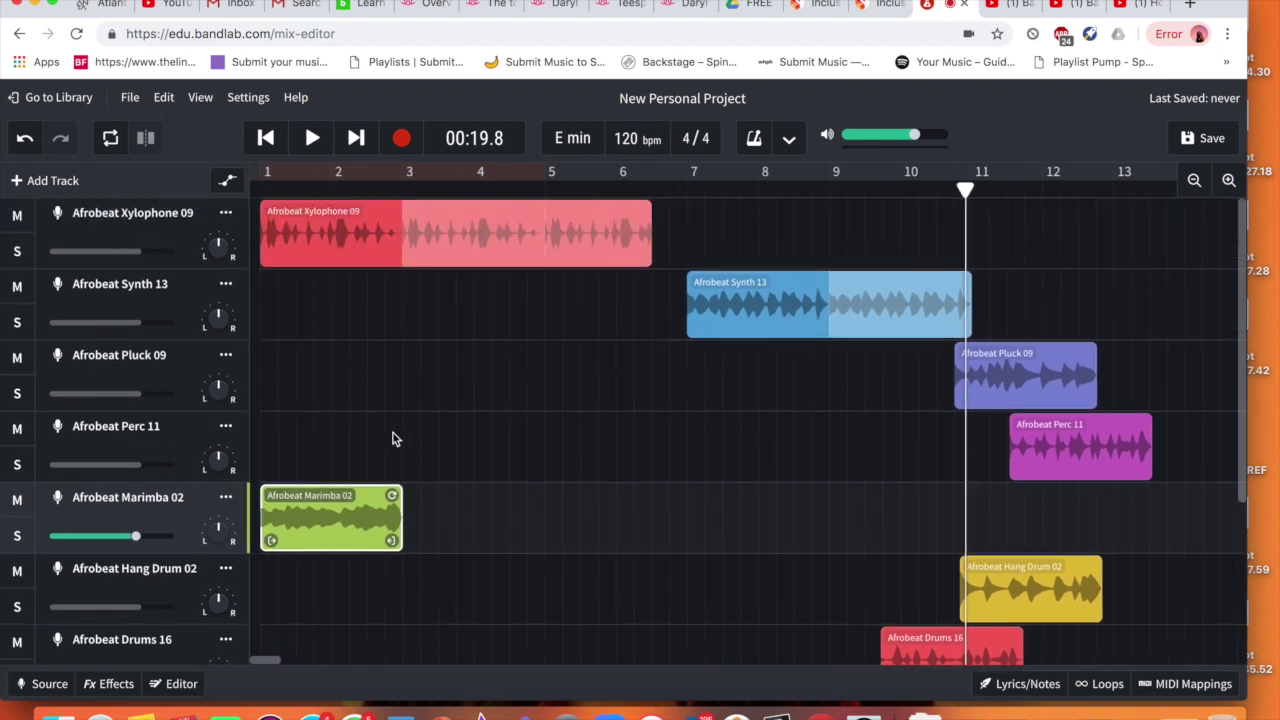
click(259, 189)
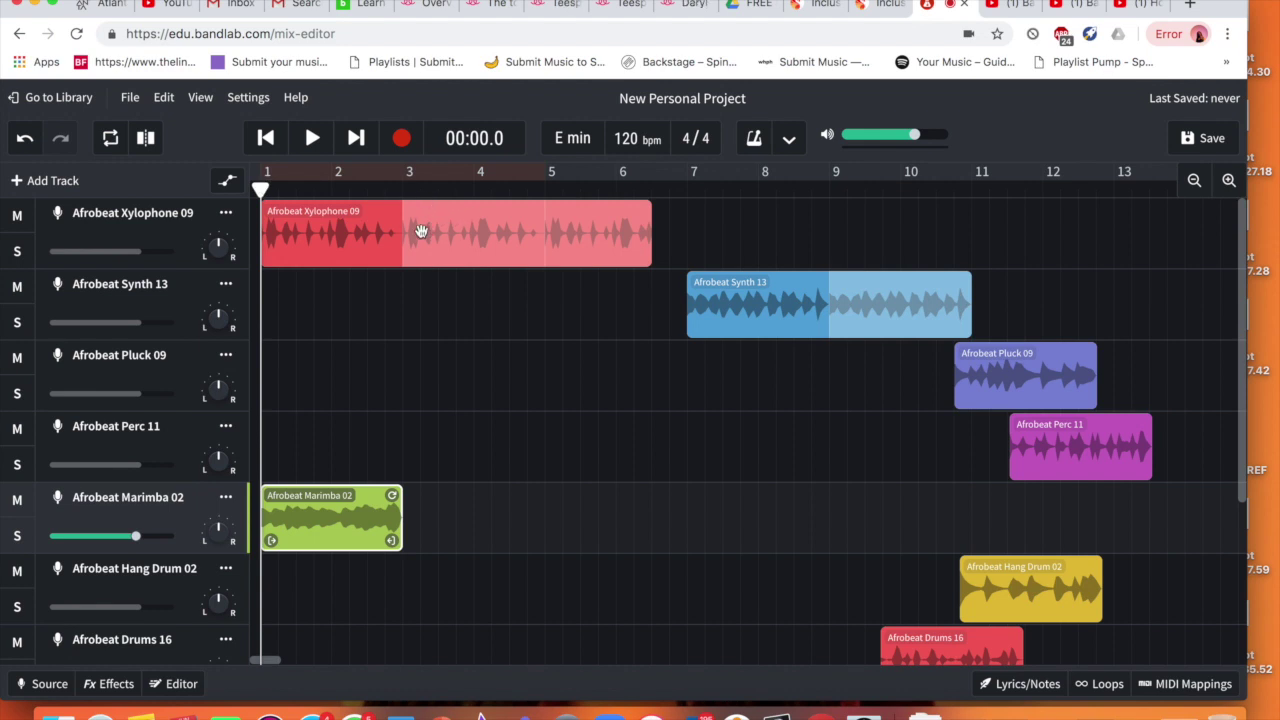
Step: Move Xylophone 09 to about bar 7 and loop Marimba 02 out to about bar 9
drag(331, 216, 749, 216)
drag(400, 510, 576, 520)
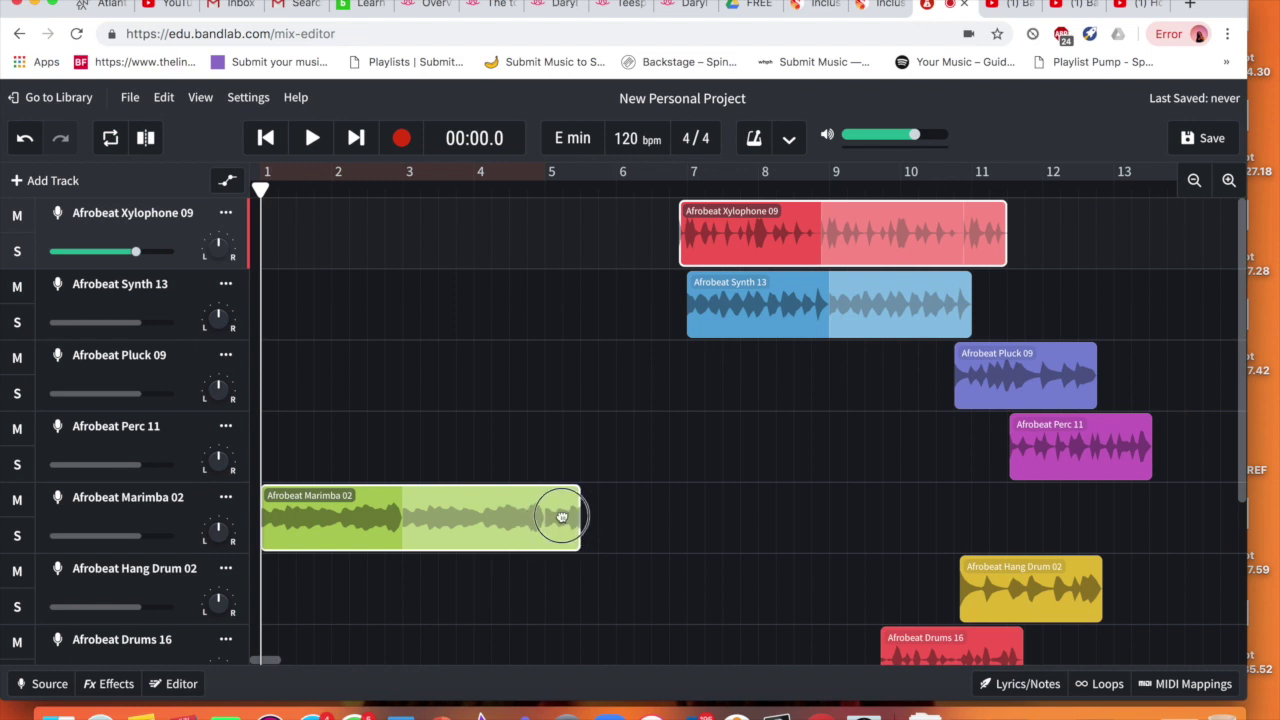
drag(562, 517, 829, 540)
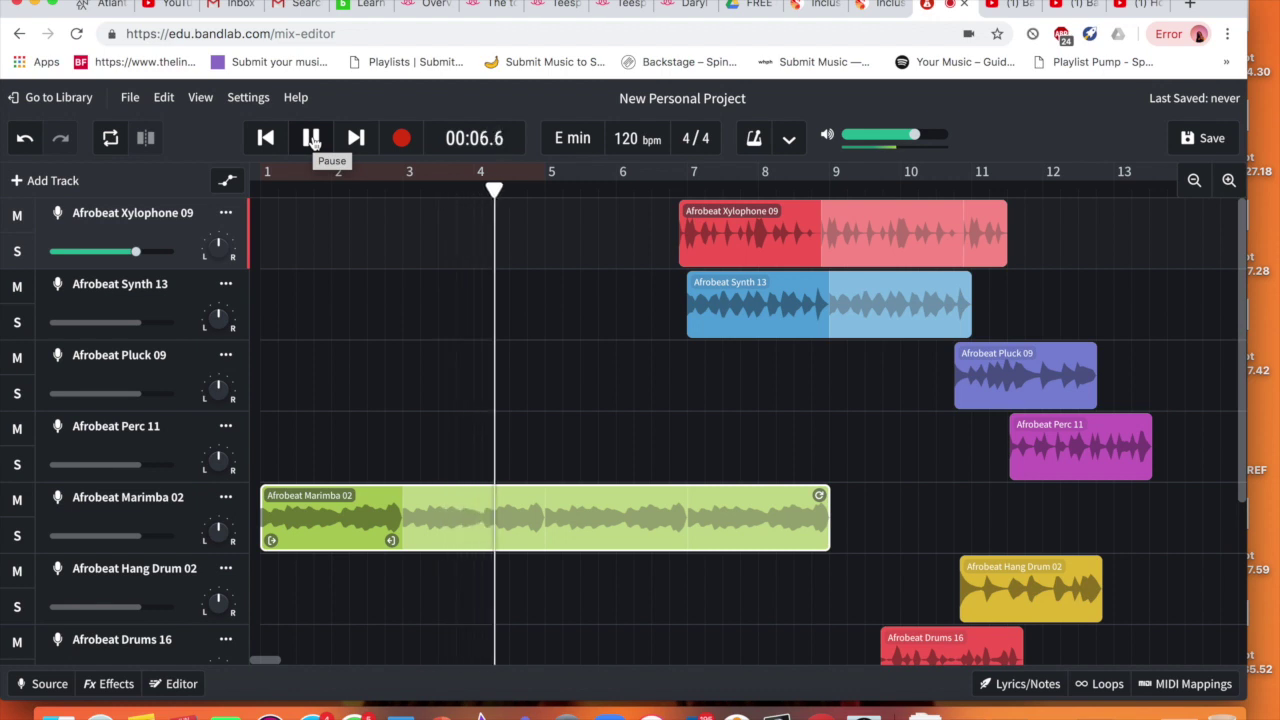
click(312, 140)
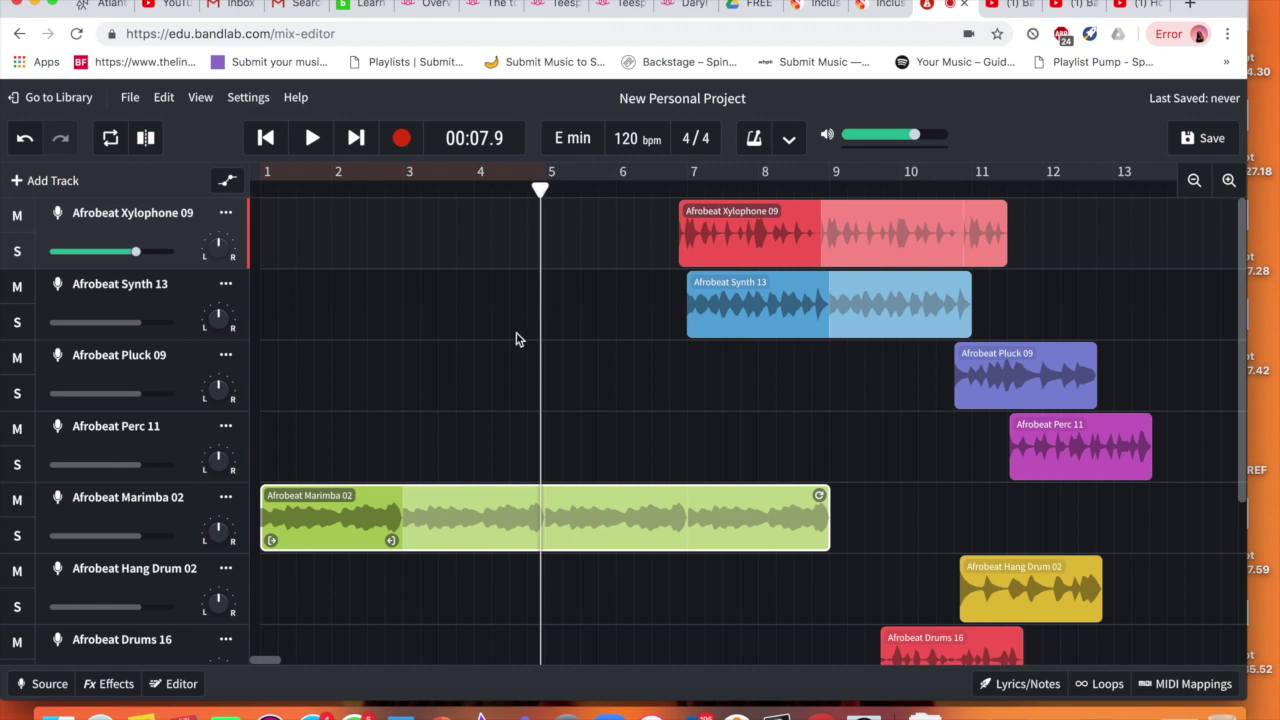
Step: Move the Hang Drum 02 clip earlier to bar 5 and play the rearranged loops
scroll(516, 339, down, 3)
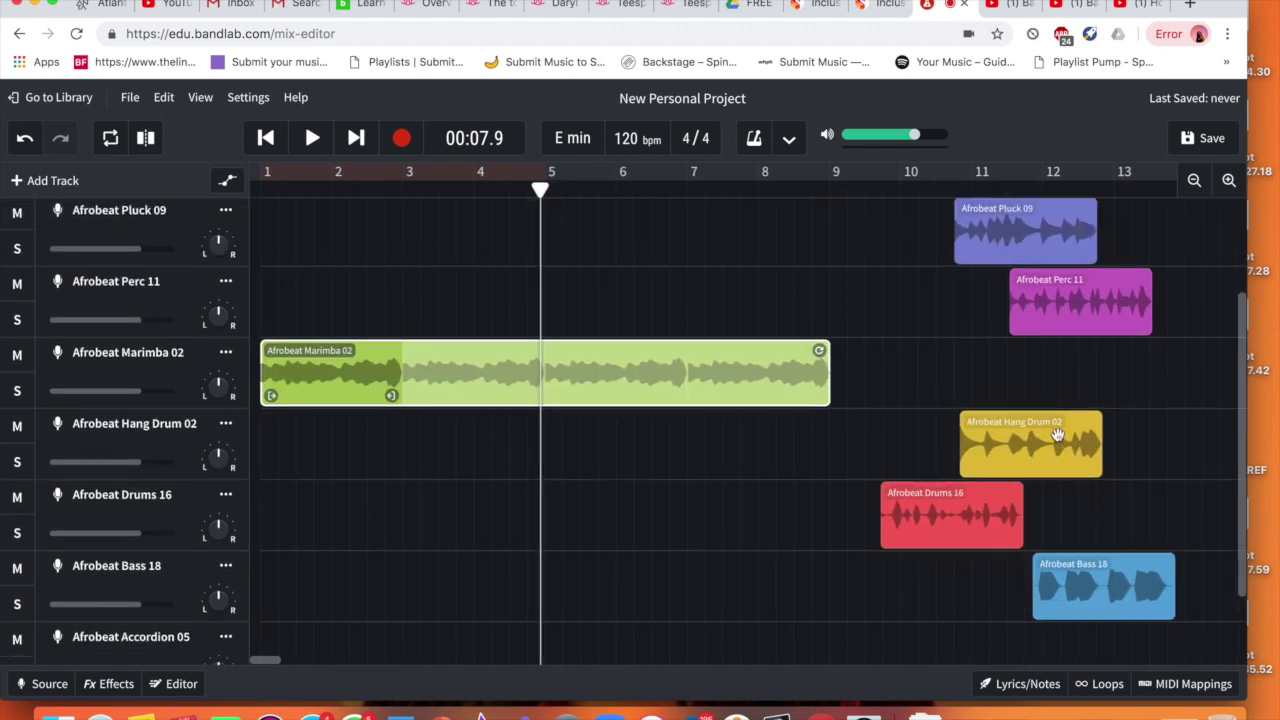
drag(1057, 433, 739, 434)
click(311, 140)
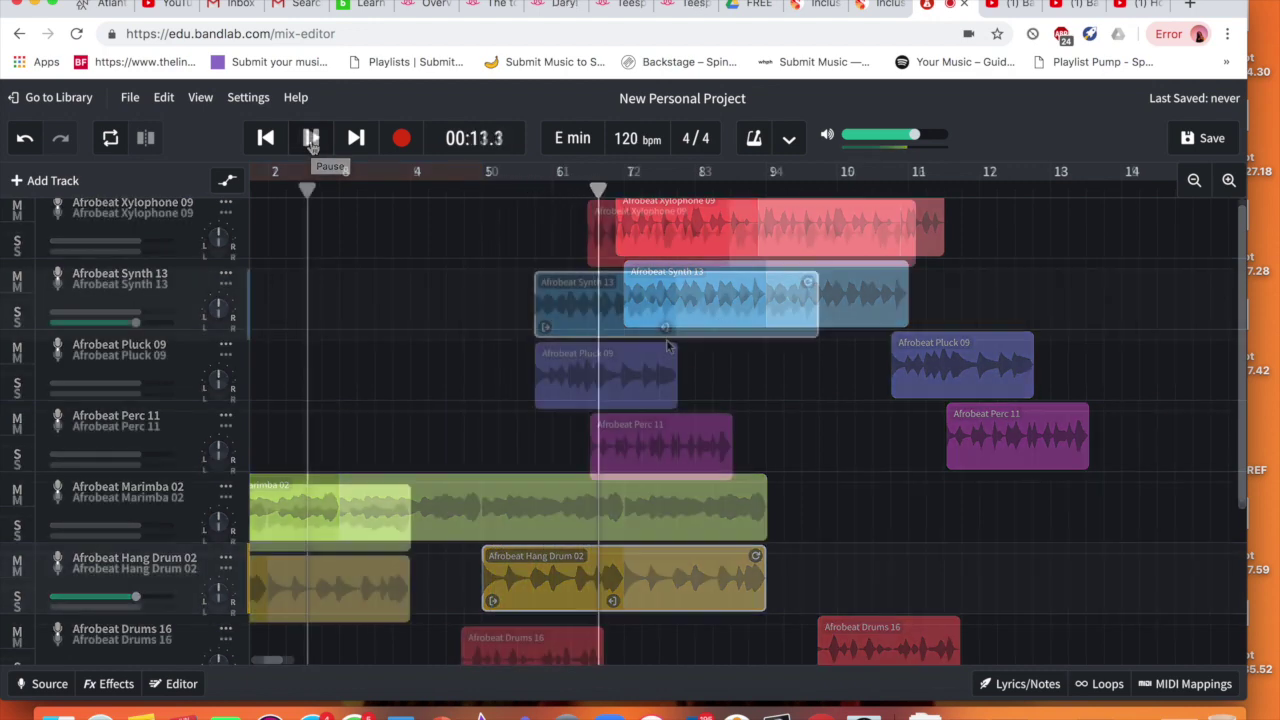
Step: Shift the Pluck 09 and Synth 13 clips later to about bar 13
drag(628, 363, 775, 356)
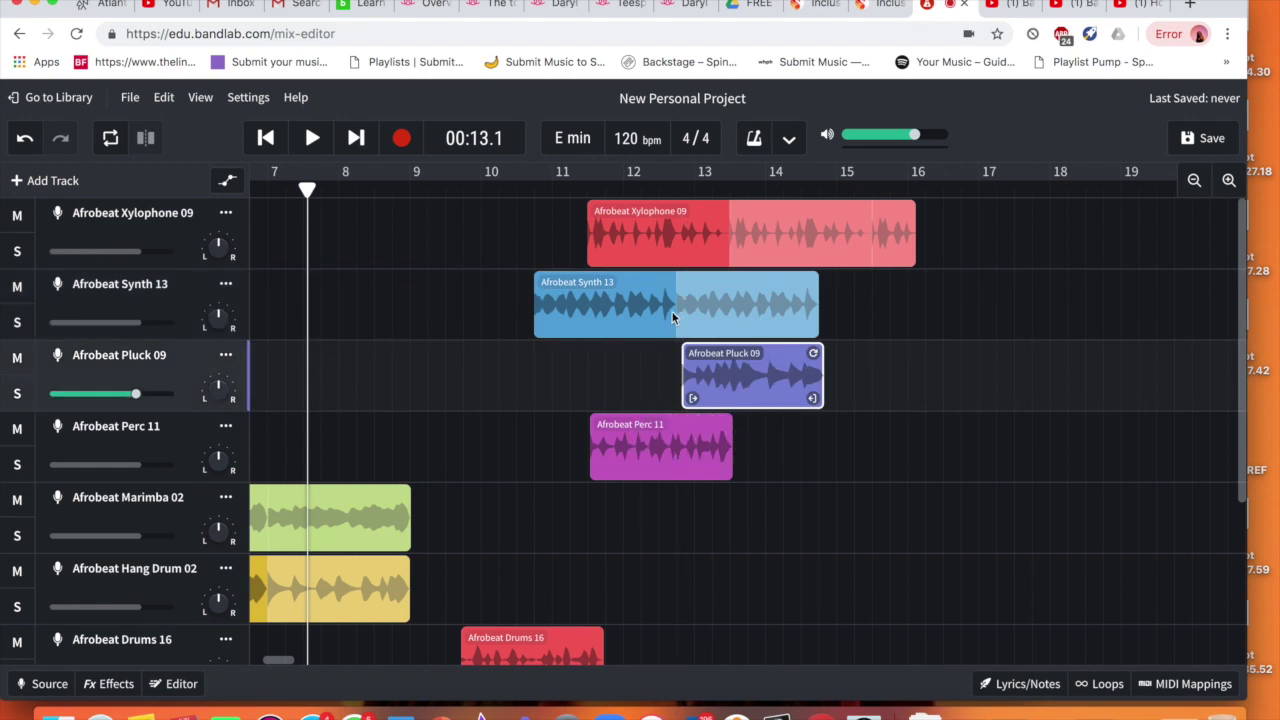
drag(672, 308, 822, 310)
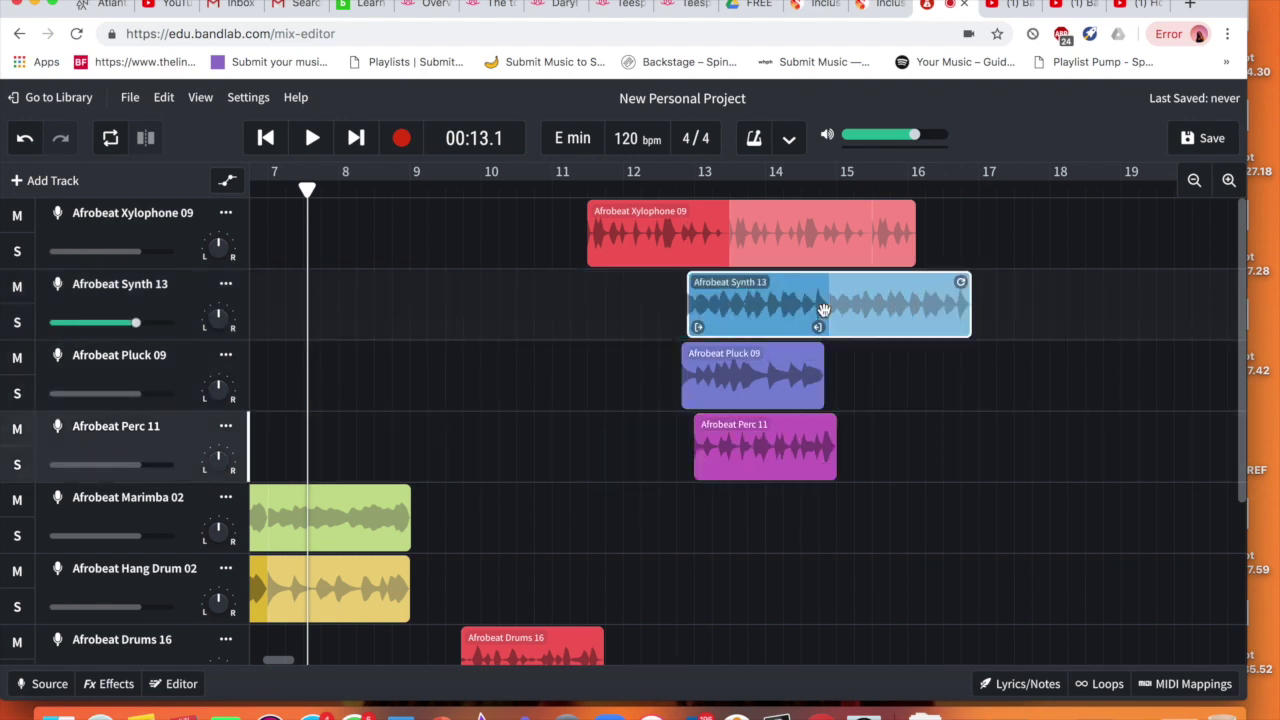
scroll(558, 464, left, 5)
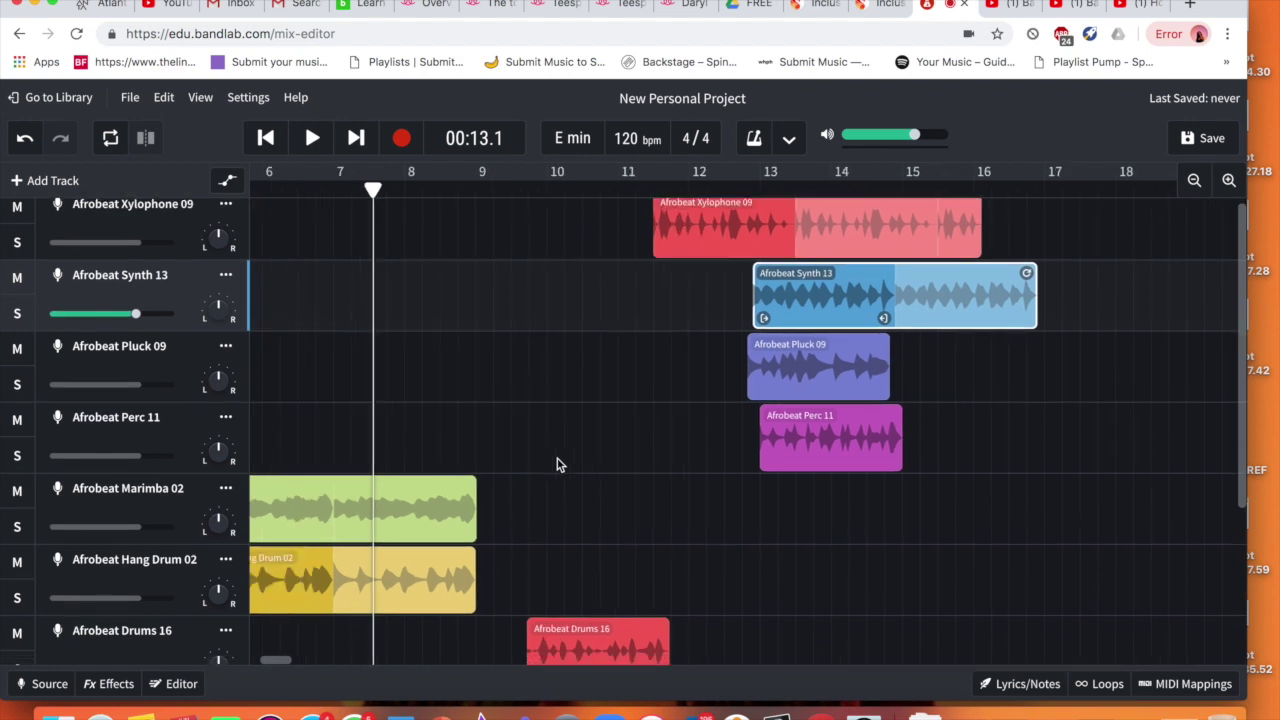
scroll(558, 462, down, 1)
scroll(558, 459, left, 1)
scroll(614, 255, down, 1)
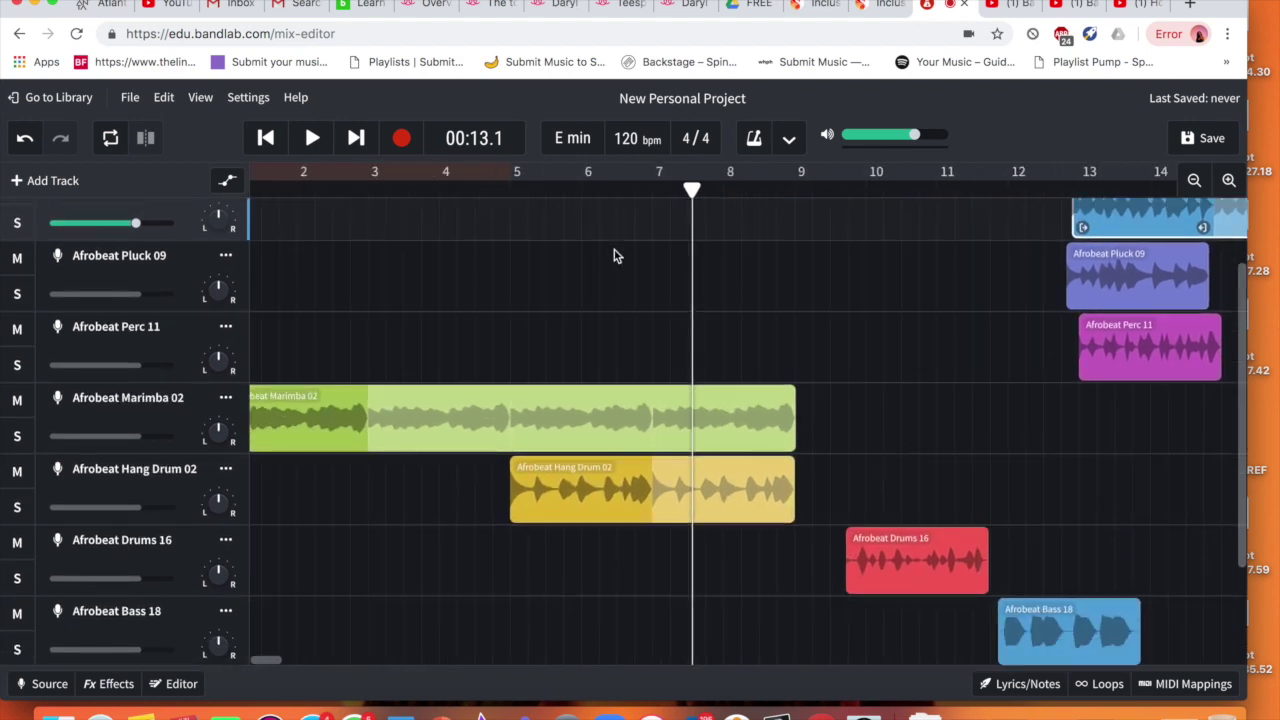
Step: Play the arrangement briefly from about bar 7, then stop
click(648, 196)
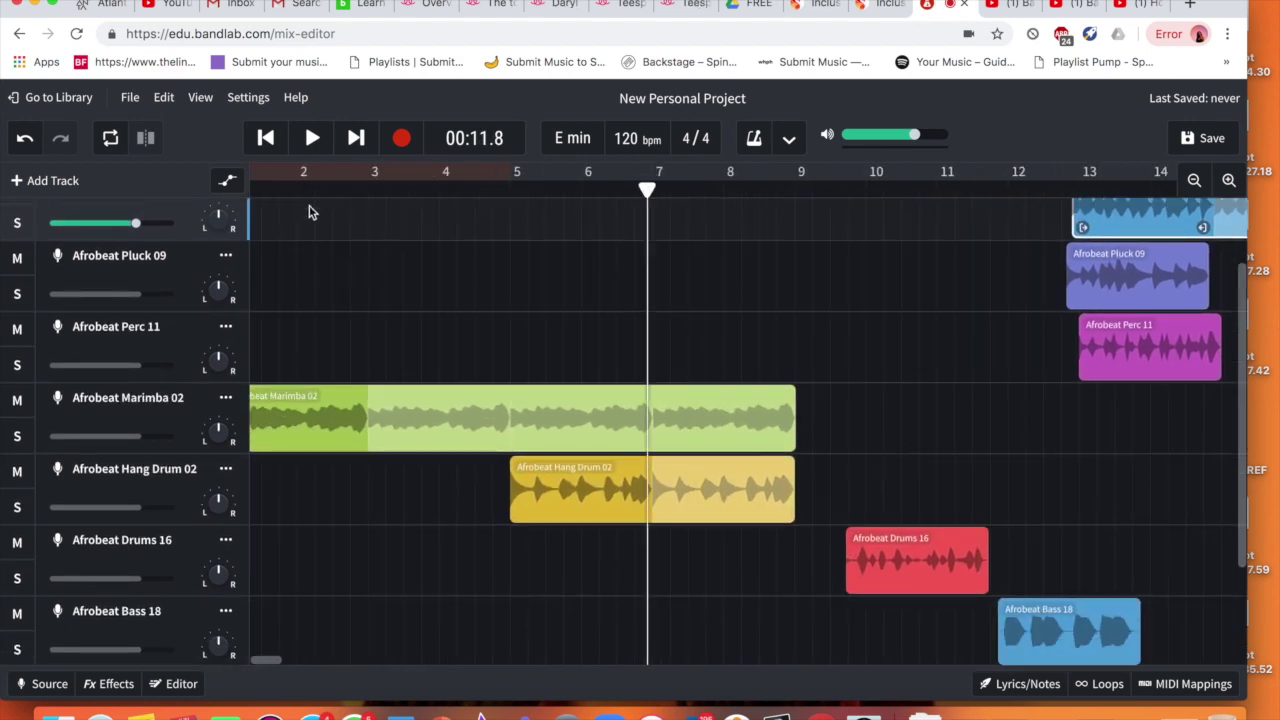
click(311, 148)
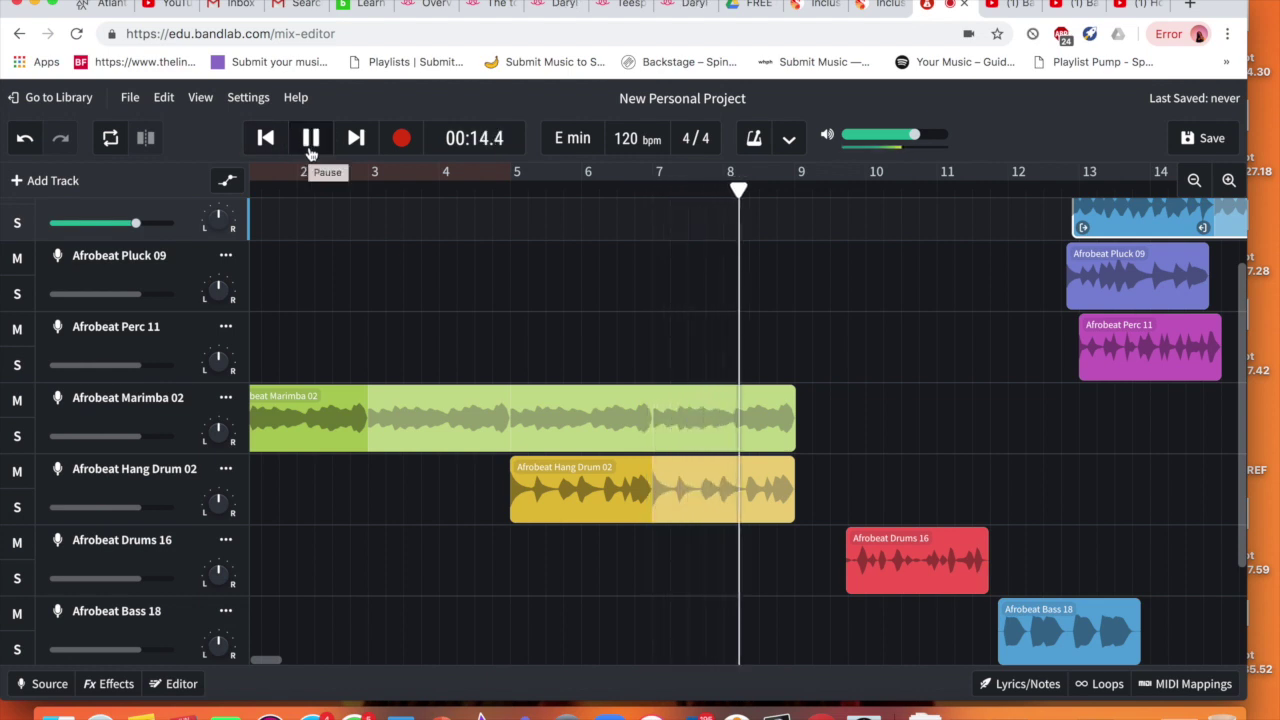
click(311, 140)
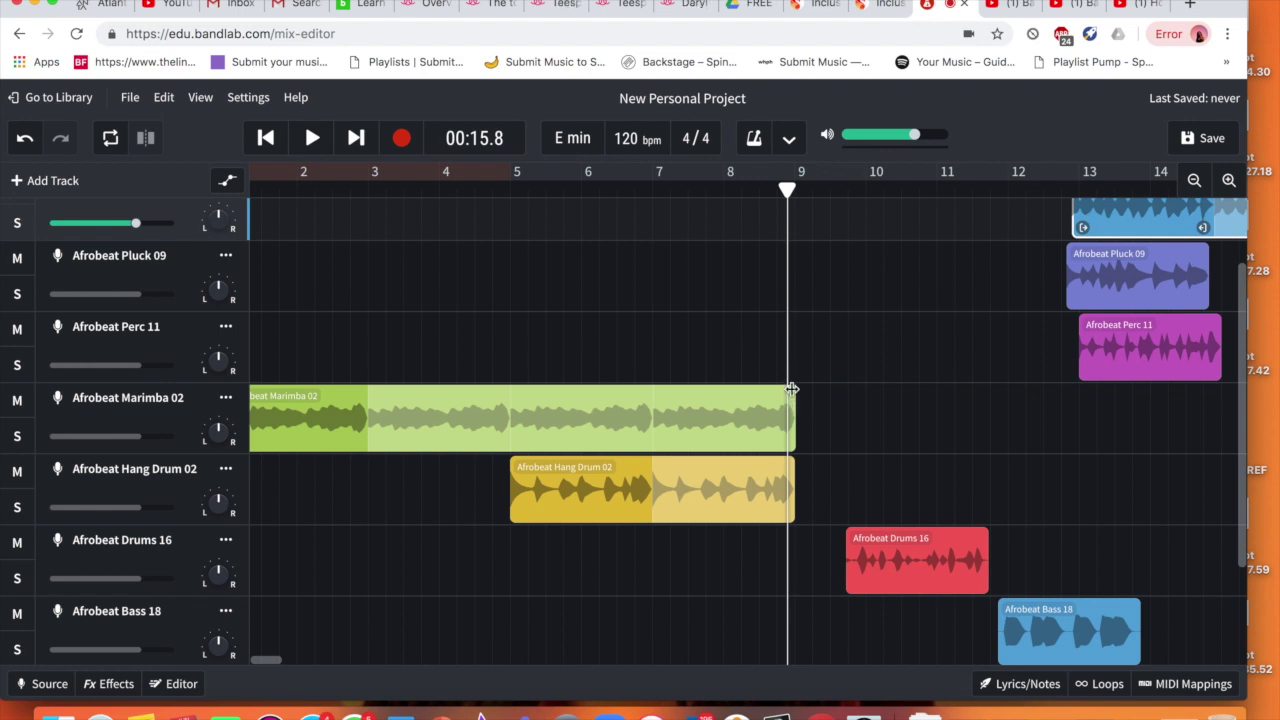
Step: Loop both Marimba 02 and Hang Drum 02 out to about bar 14.5
drag(757, 404, 1182, 398)
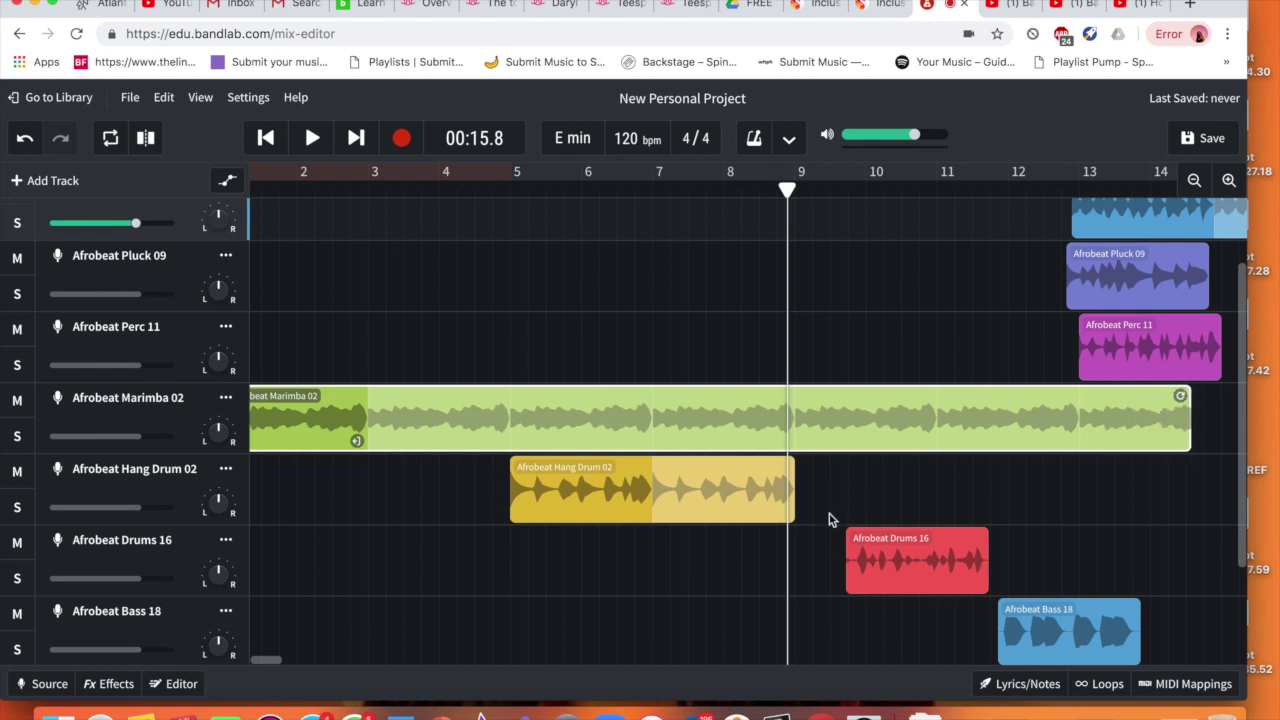
drag(777, 467, 1194, 463)
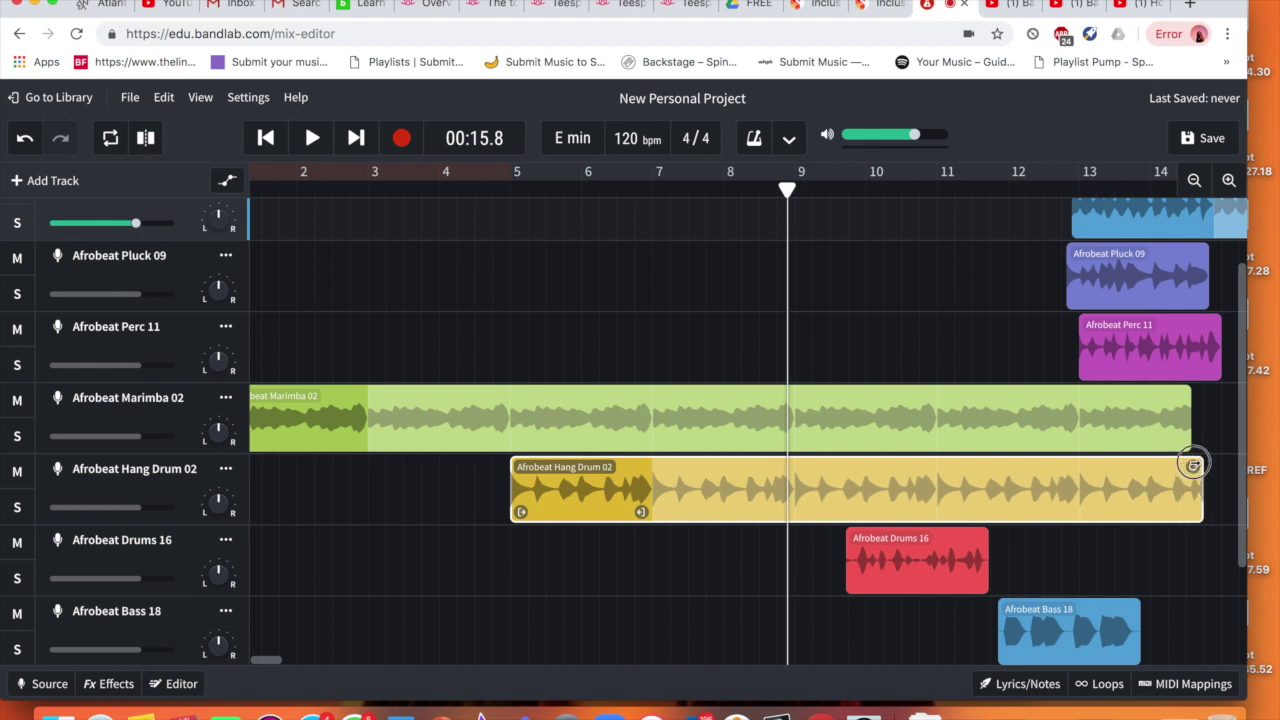
click(1187, 404)
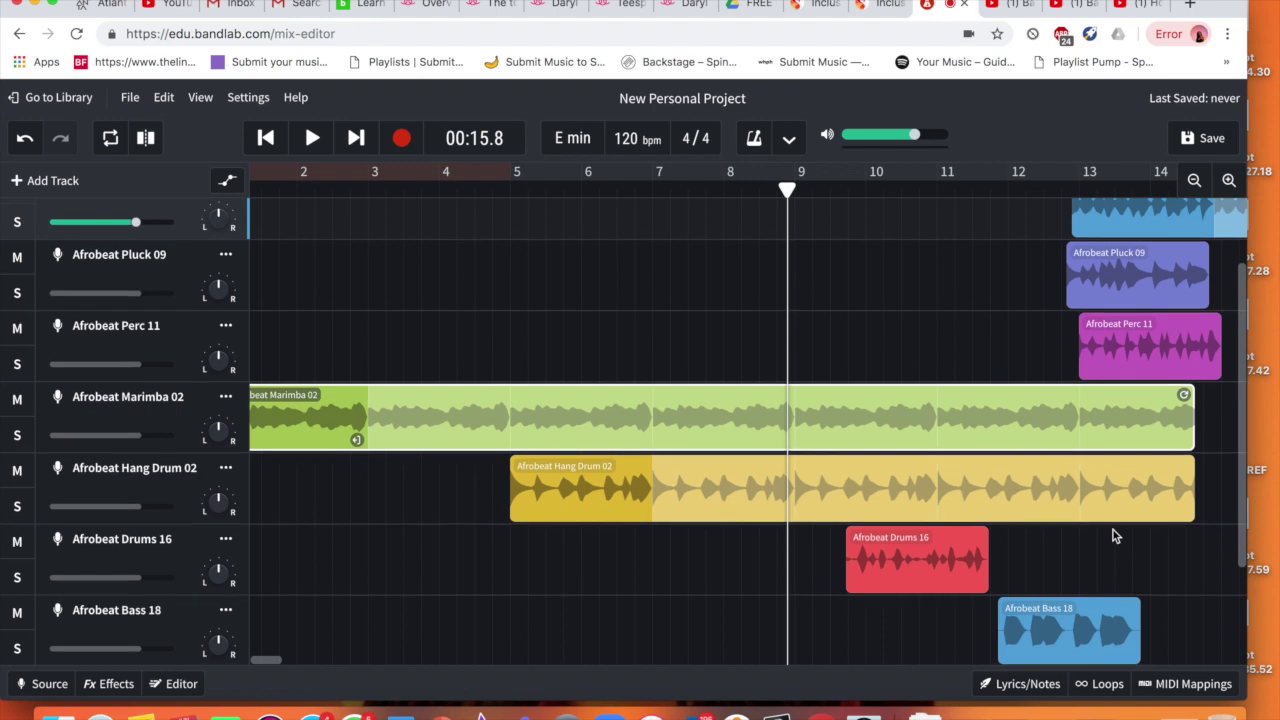
Step: Move the Afrobeat Bass 18 clip to start at bar 13
scroll(1113, 533, down, 3)
scroll(1113, 530, up, 5)
scroll(1113, 530, right, 5)
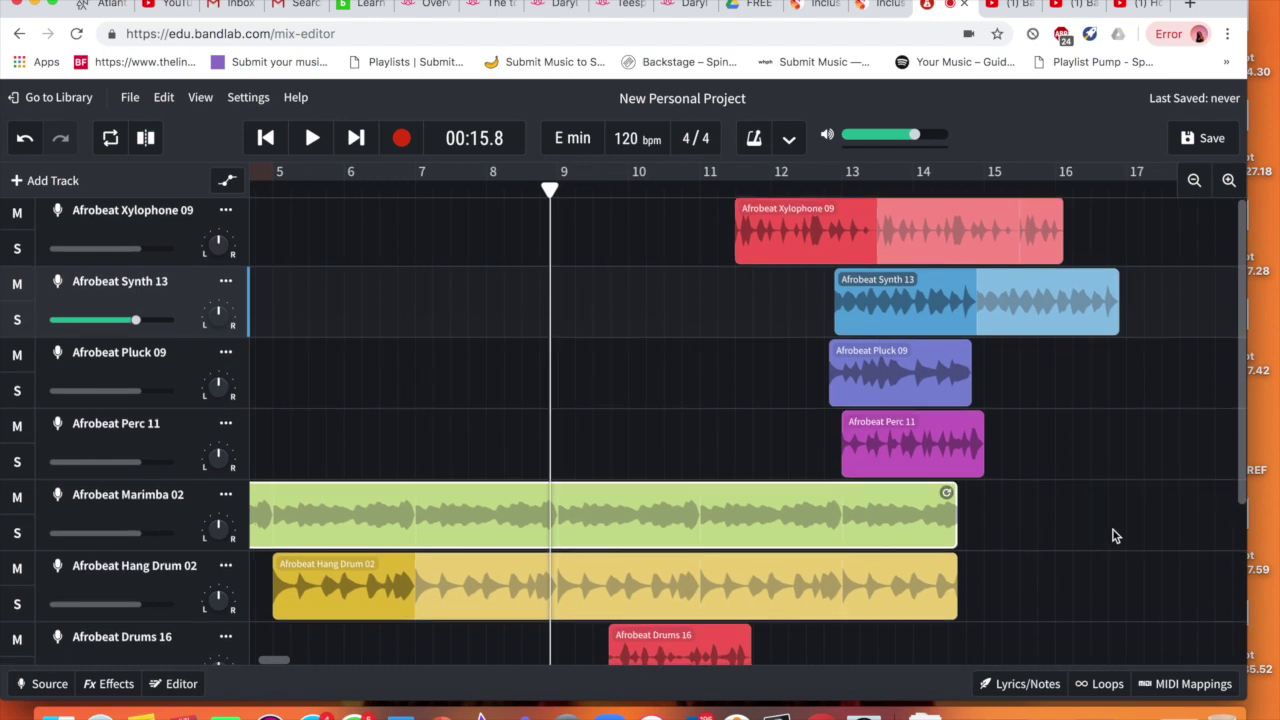
scroll(1113, 530, down, 3)
scroll(1113, 530, left, 3)
scroll(1113, 530, down, 3)
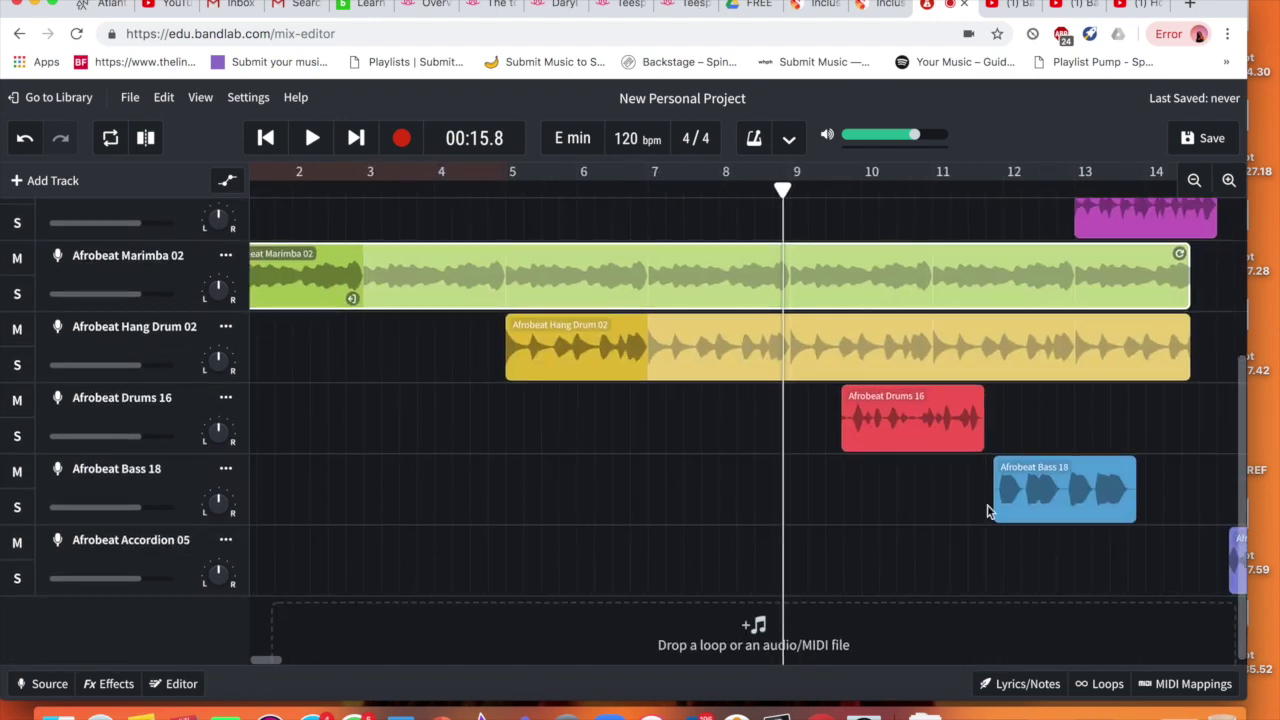
scroll(987, 511, left, 2)
scroll(972, 468, up, 1)
scroll(972, 468, right, 2)
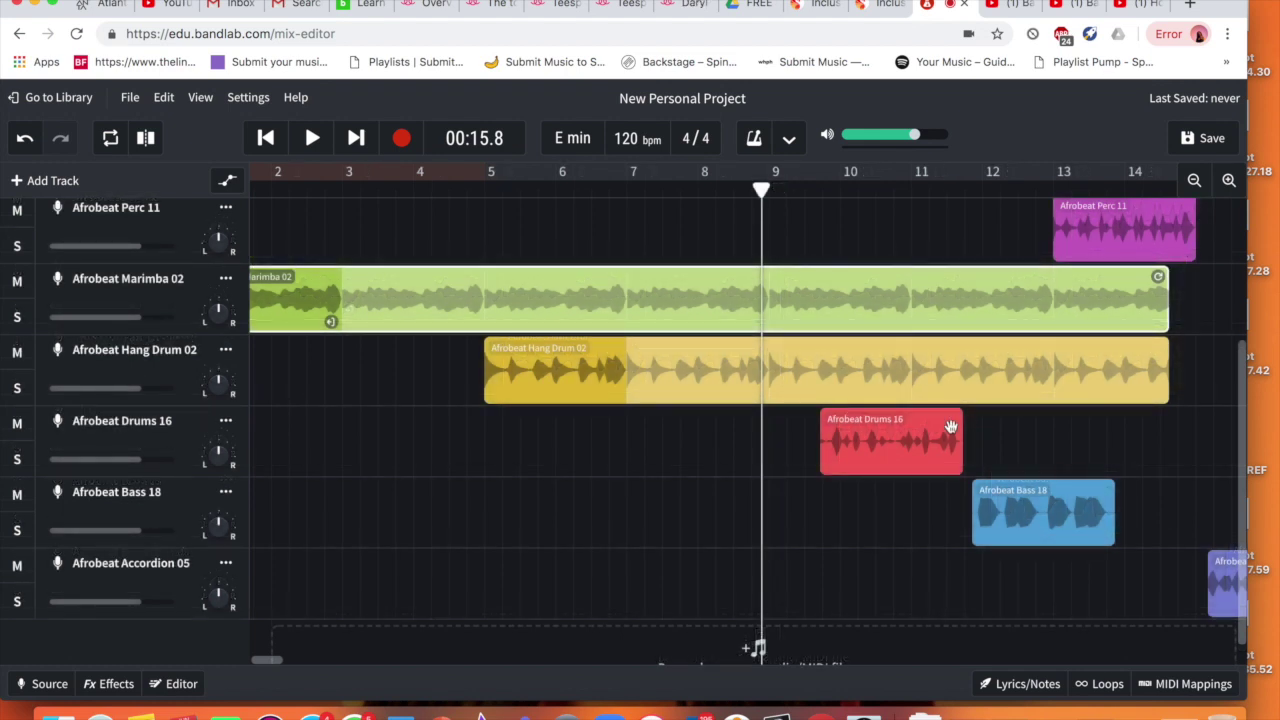
drag(1077, 512, 1115, 505)
Step: Loop Marimba 02 out to about bar 20 and Bass 18 to about bar 19
scroll(1115, 505, right, 10)
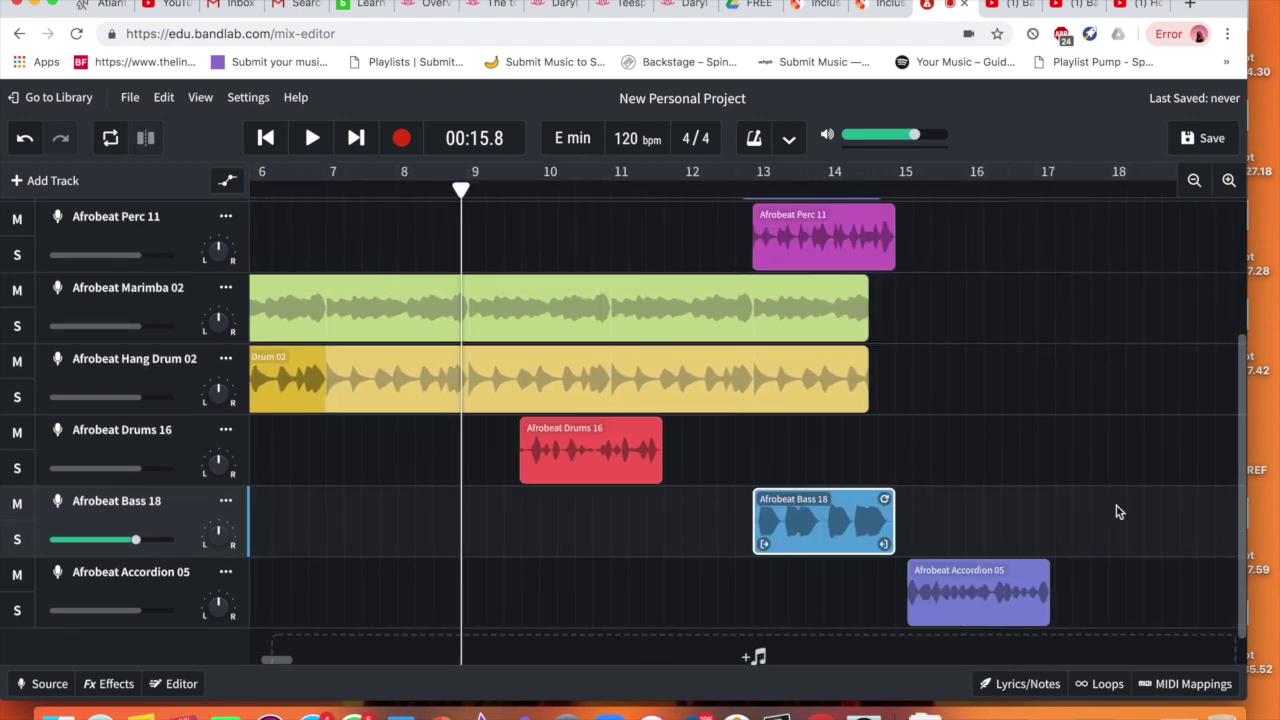
scroll(978, 418, right, 1)
scroll(978, 418, down, 1)
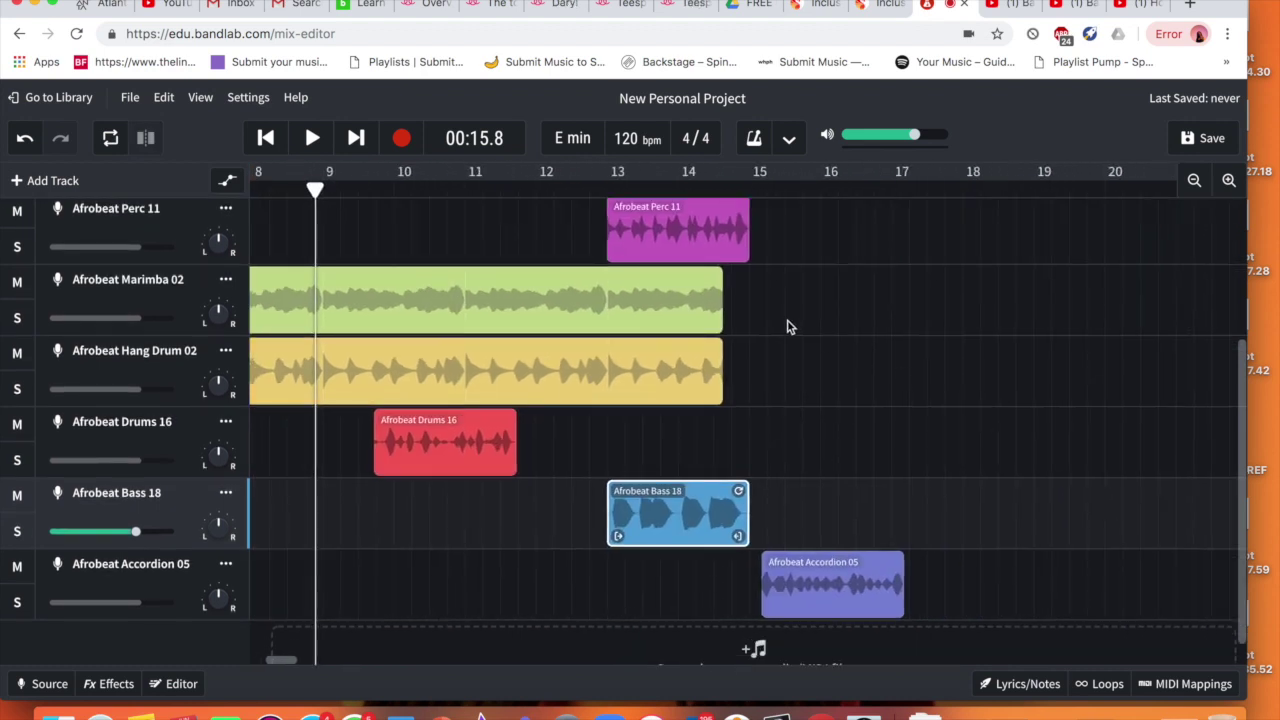
click(711, 280)
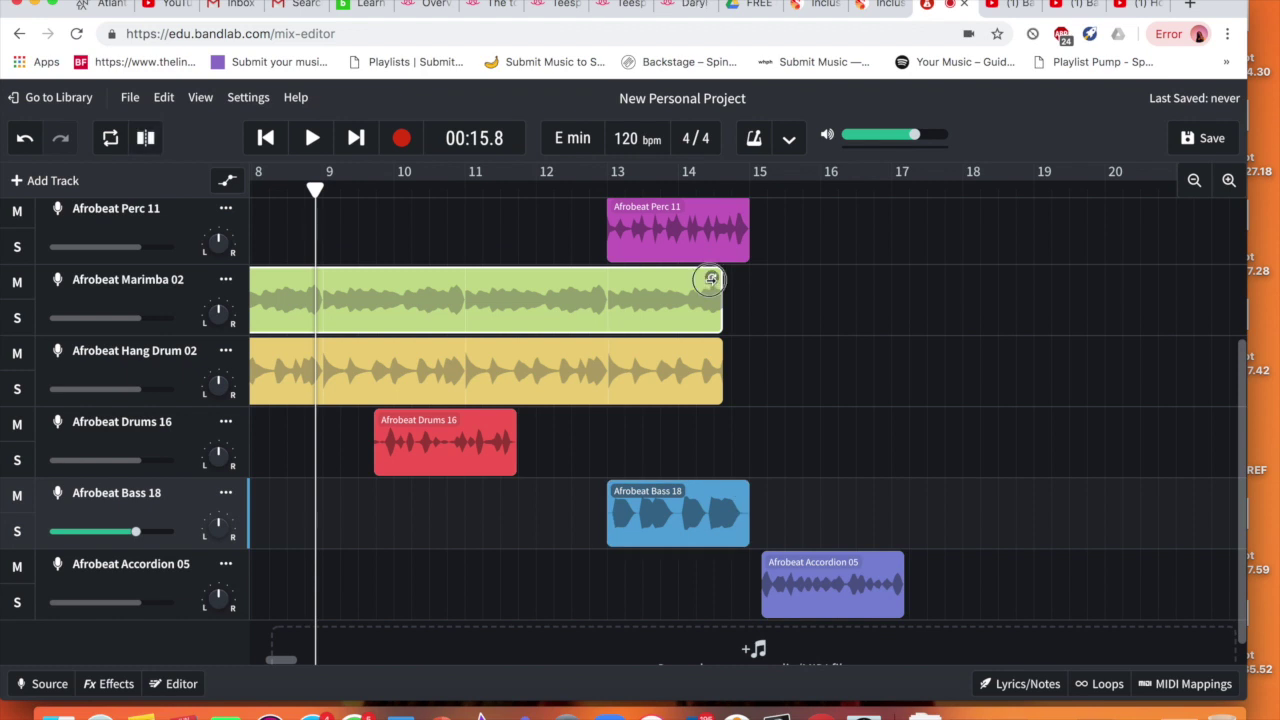
drag(711, 280, 1212, 277)
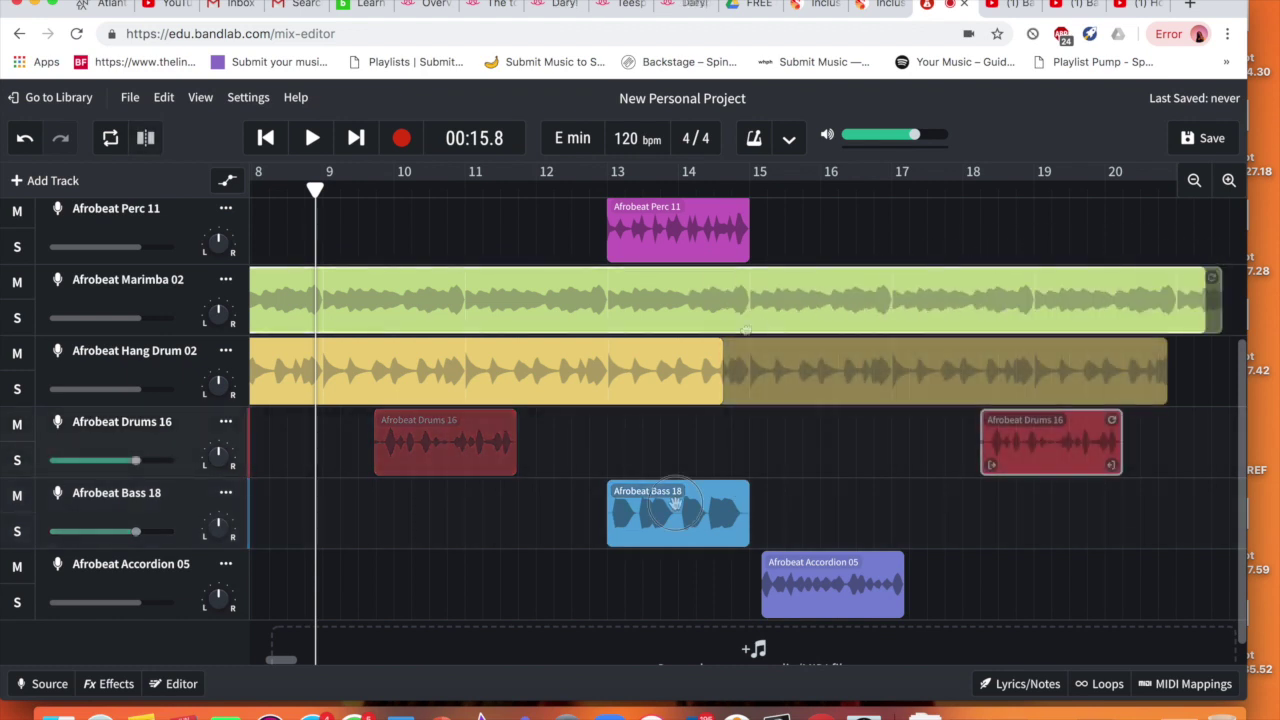
click(748, 495)
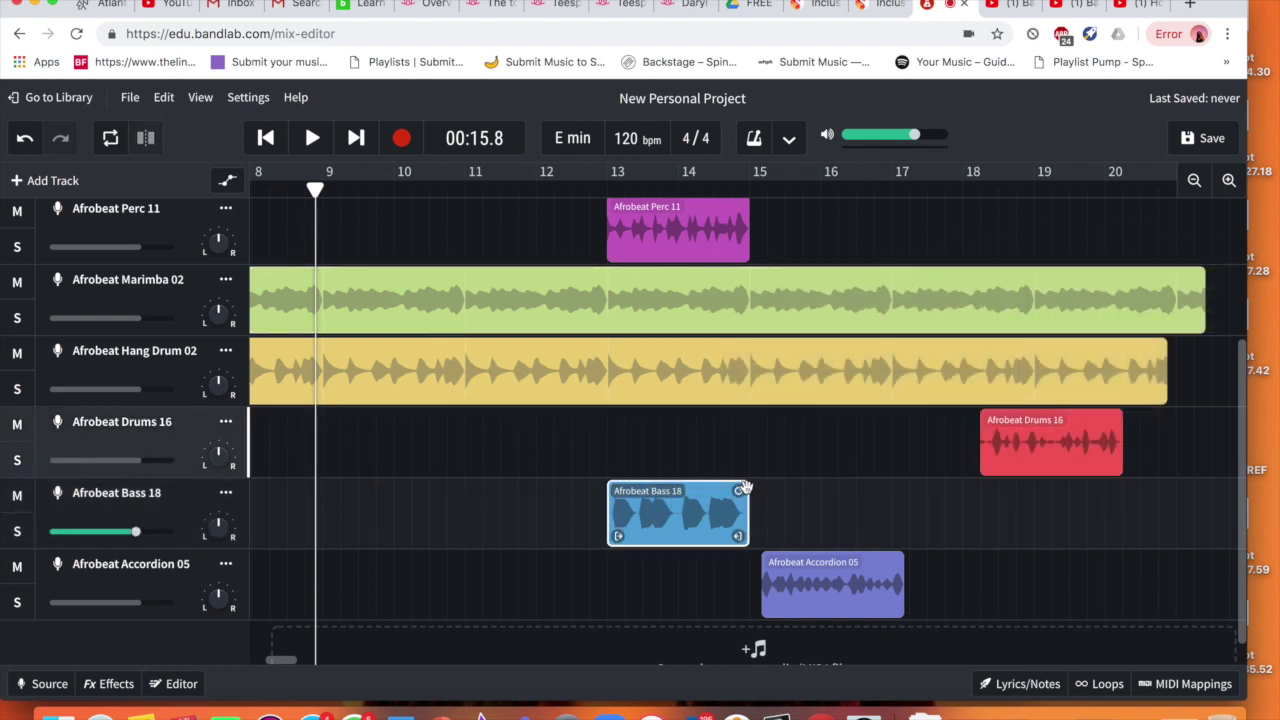
drag(748, 492, 1030, 494)
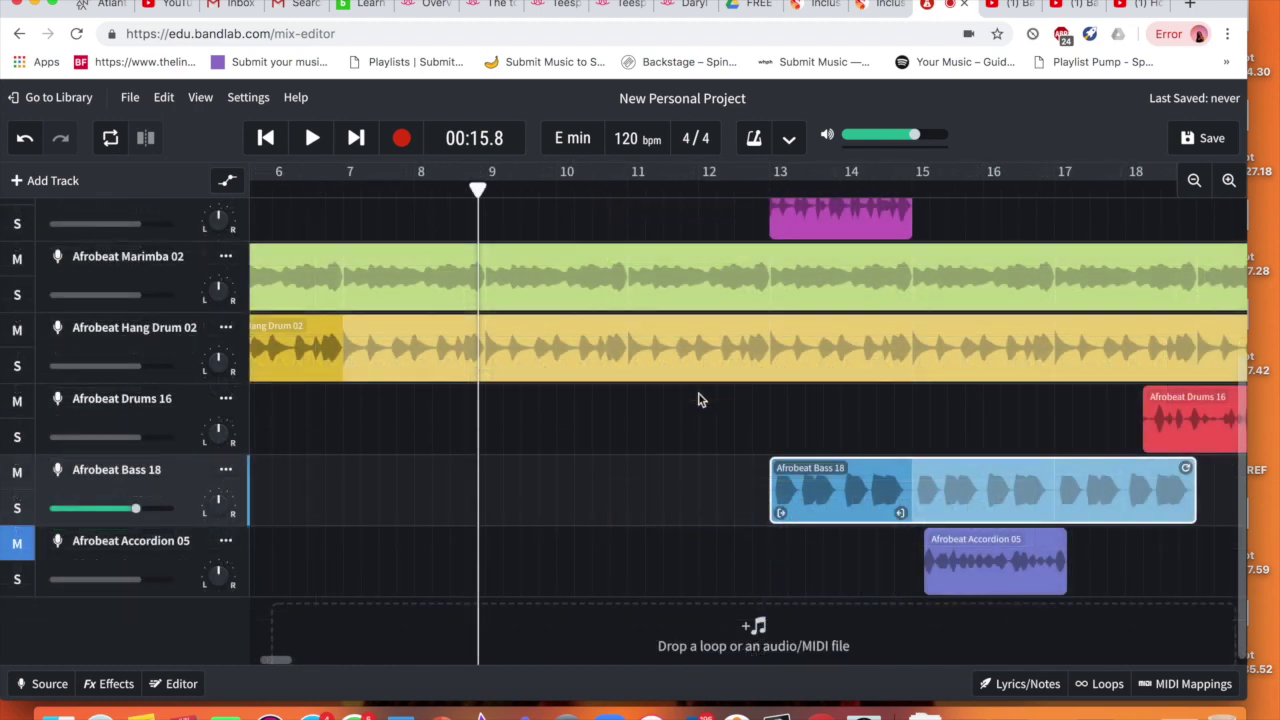
scroll(912, 390, left, 2)
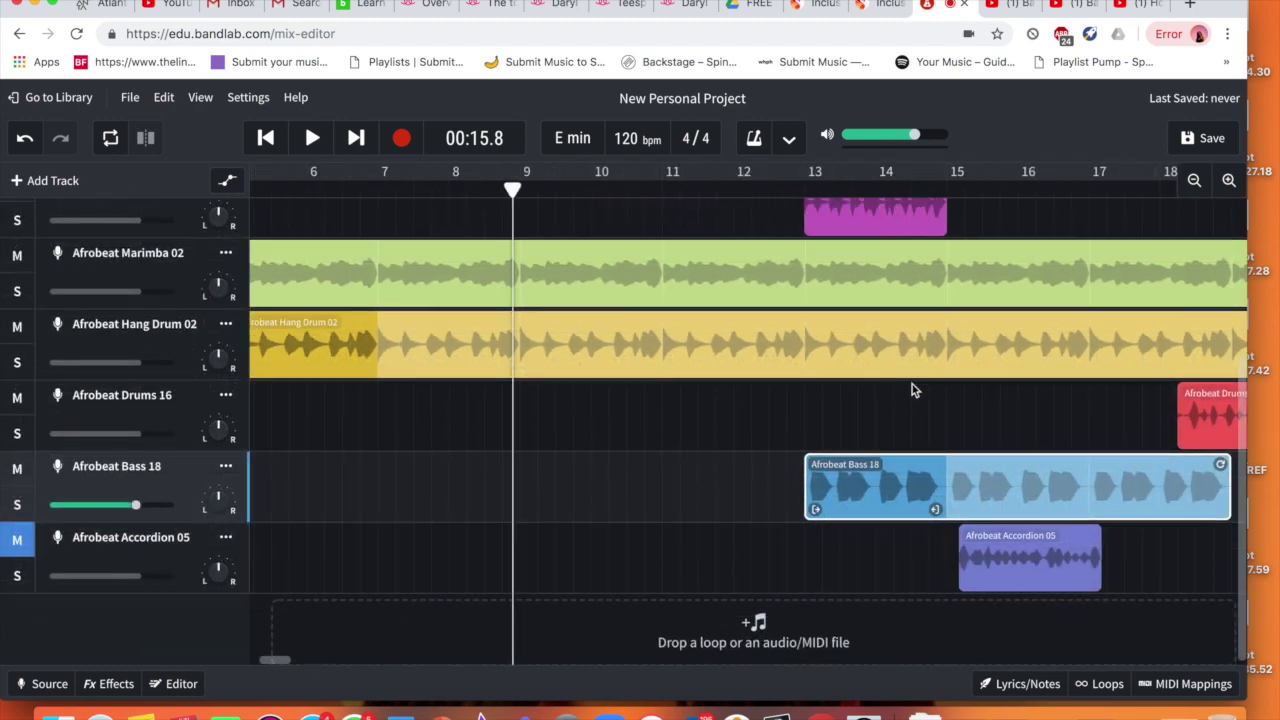
Step: Mute the Xylophone 09, Synth 13, Pluck 09 and Perc 11 tracks
scroll(912, 386, up, 2)
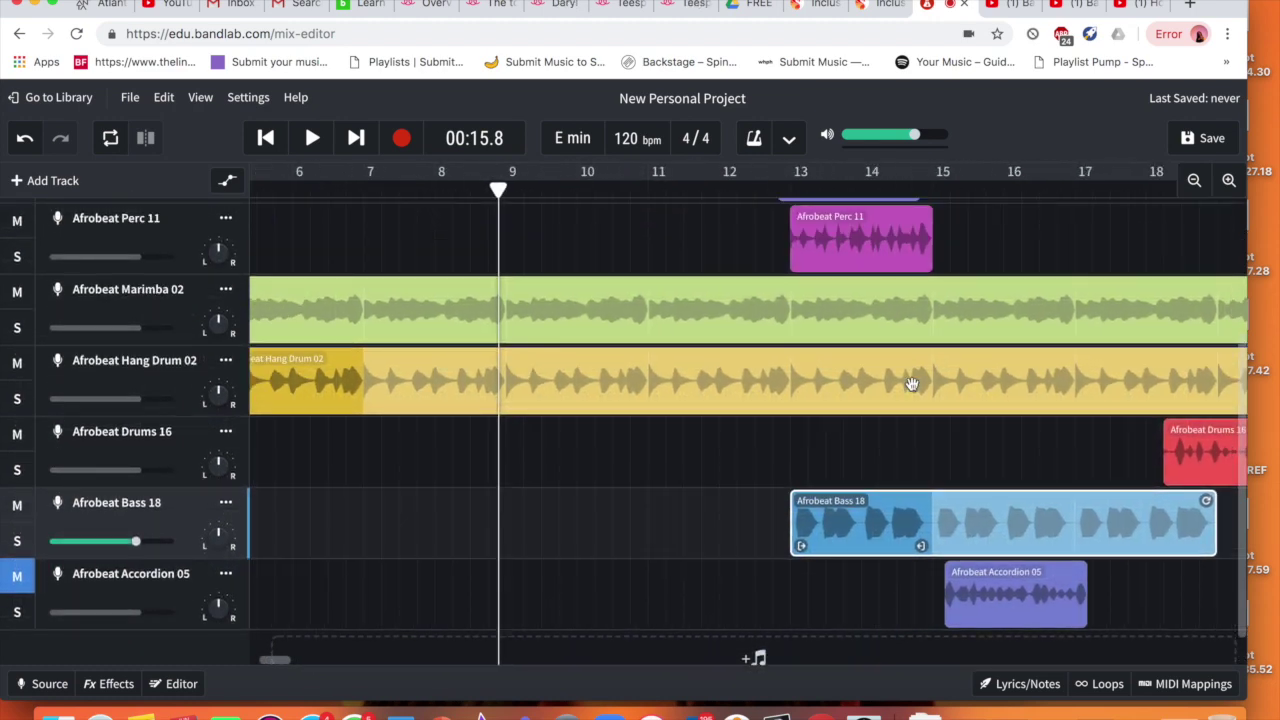
scroll(912, 385, up, 5)
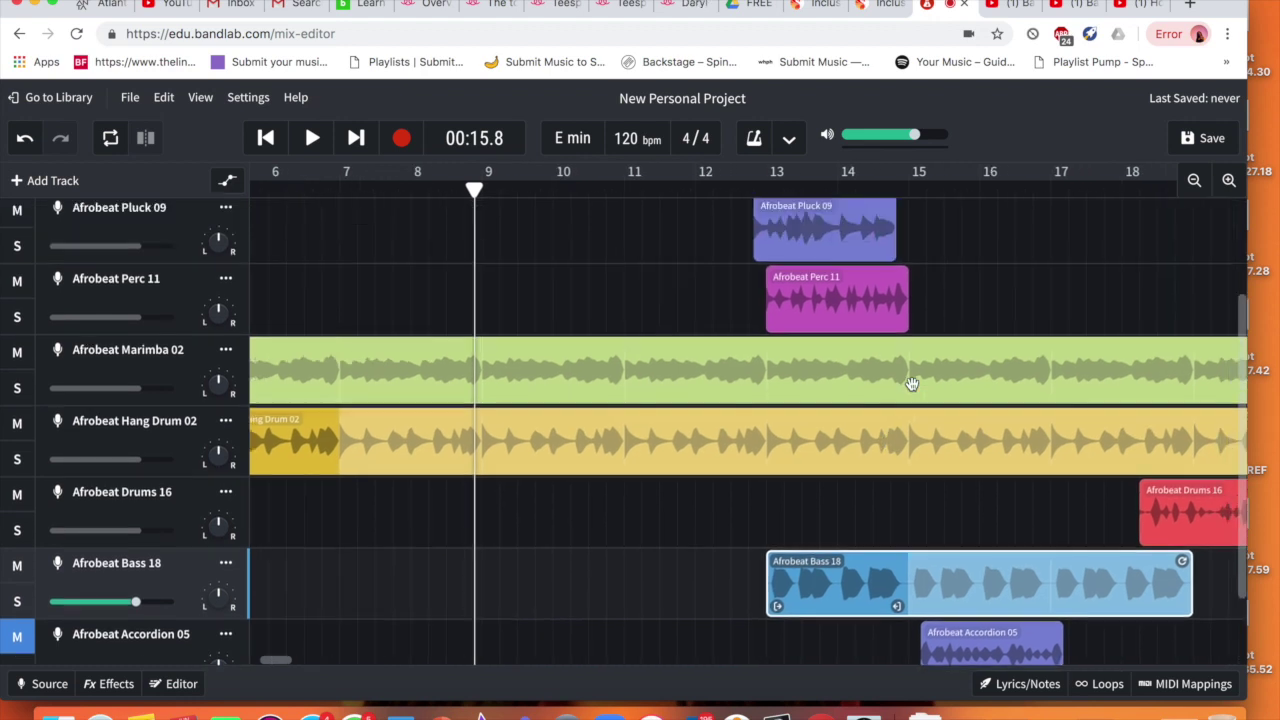
scroll(912, 385, up, 3)
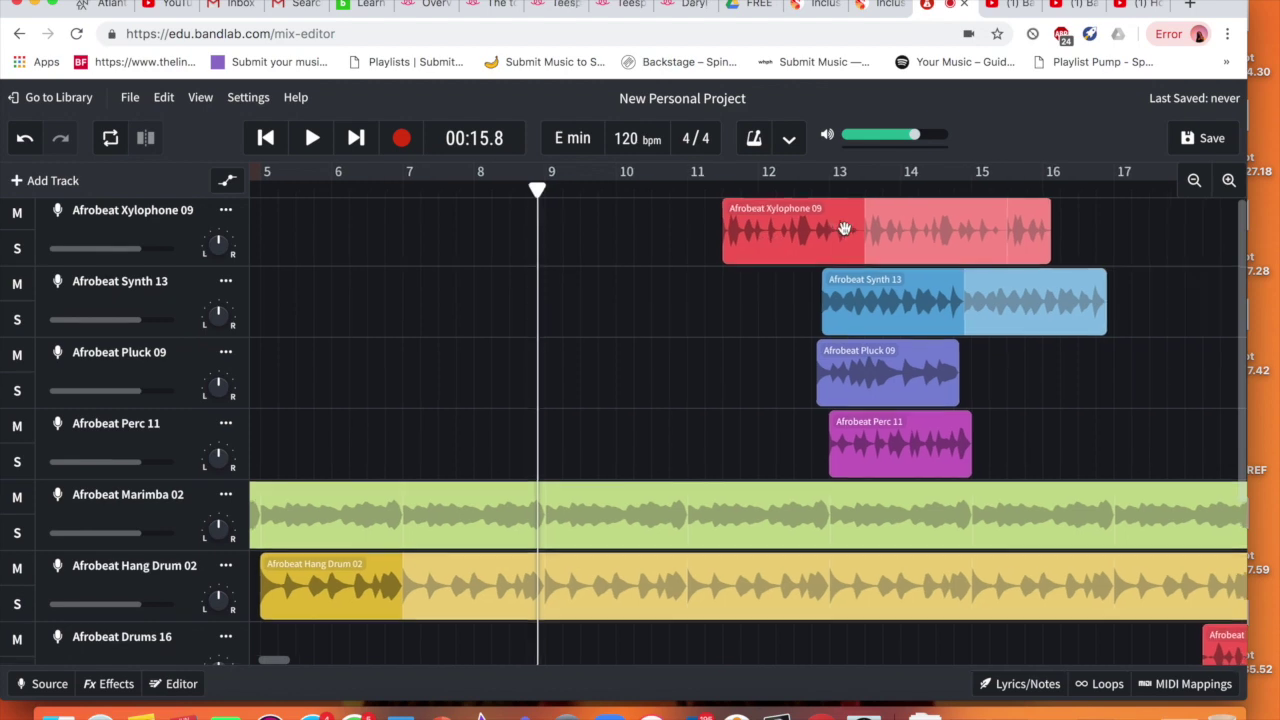
scroll(844, 230, right, 6)
scroll(844, 234, down, 5)
scroll(844, 234, left, 3)
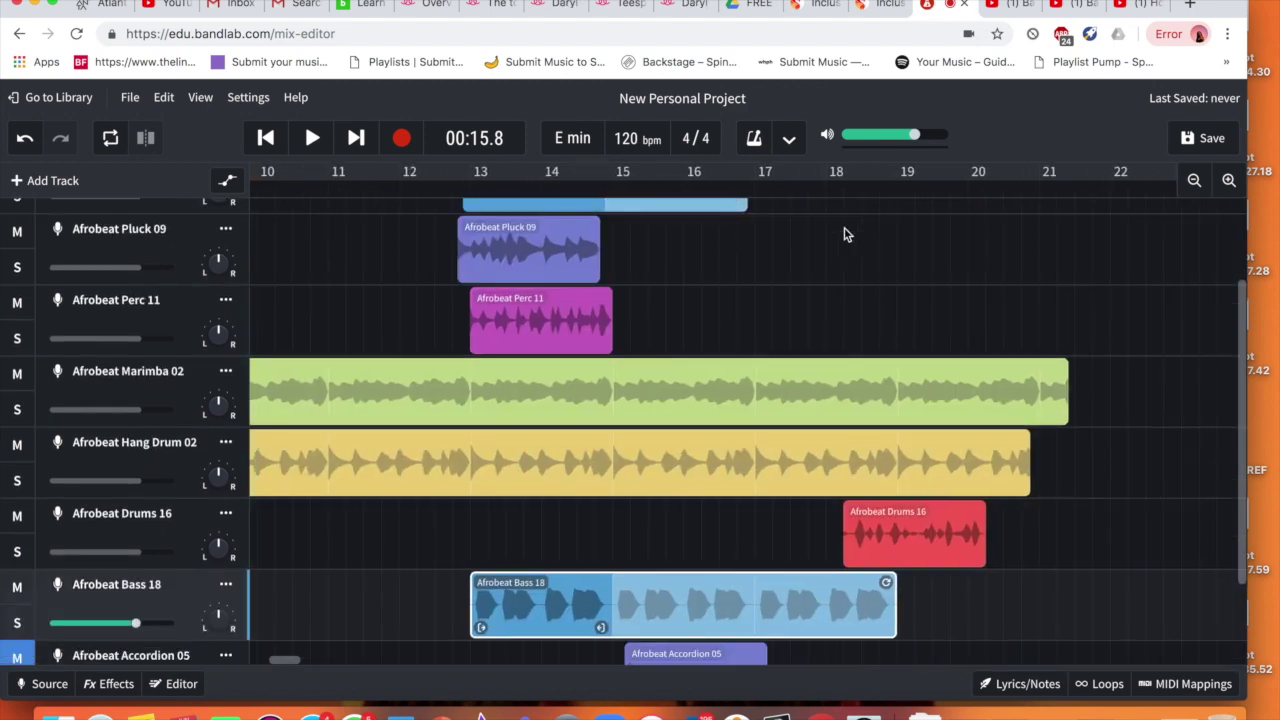
scroll(716, 241, left, 2)
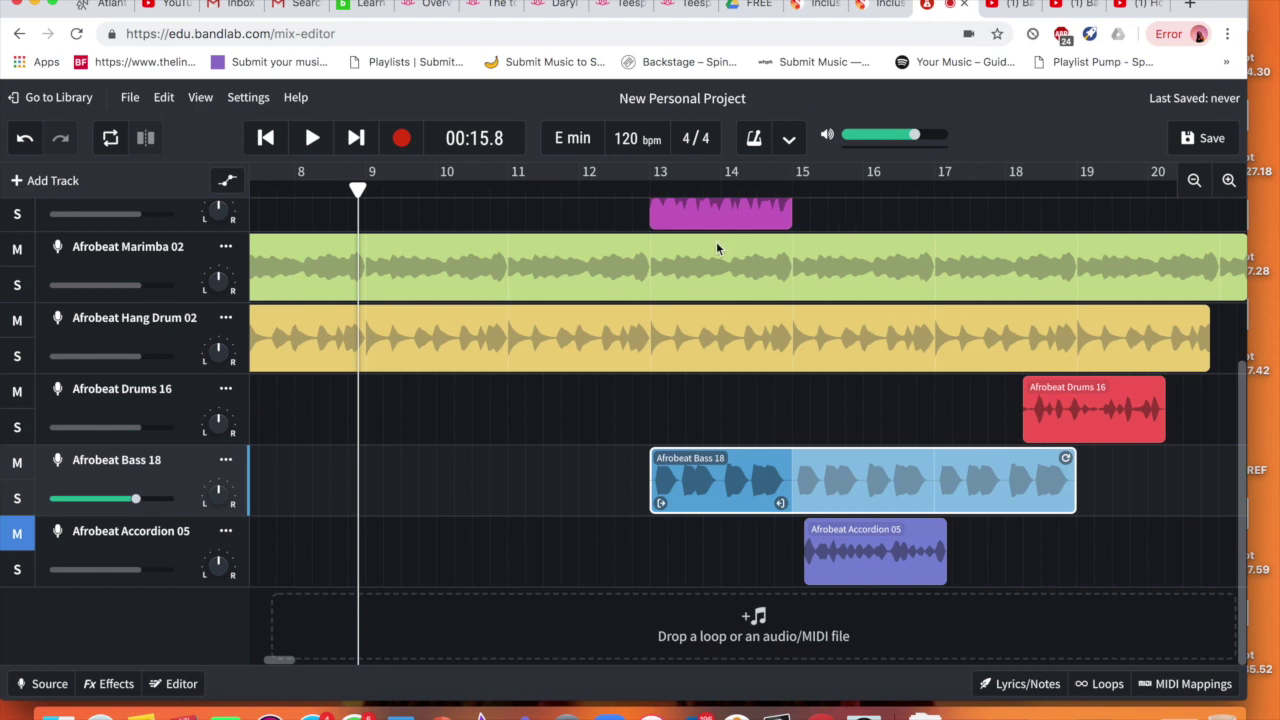
scroll(628, 263, up, 2)
scroll(304, 330, up, 1)
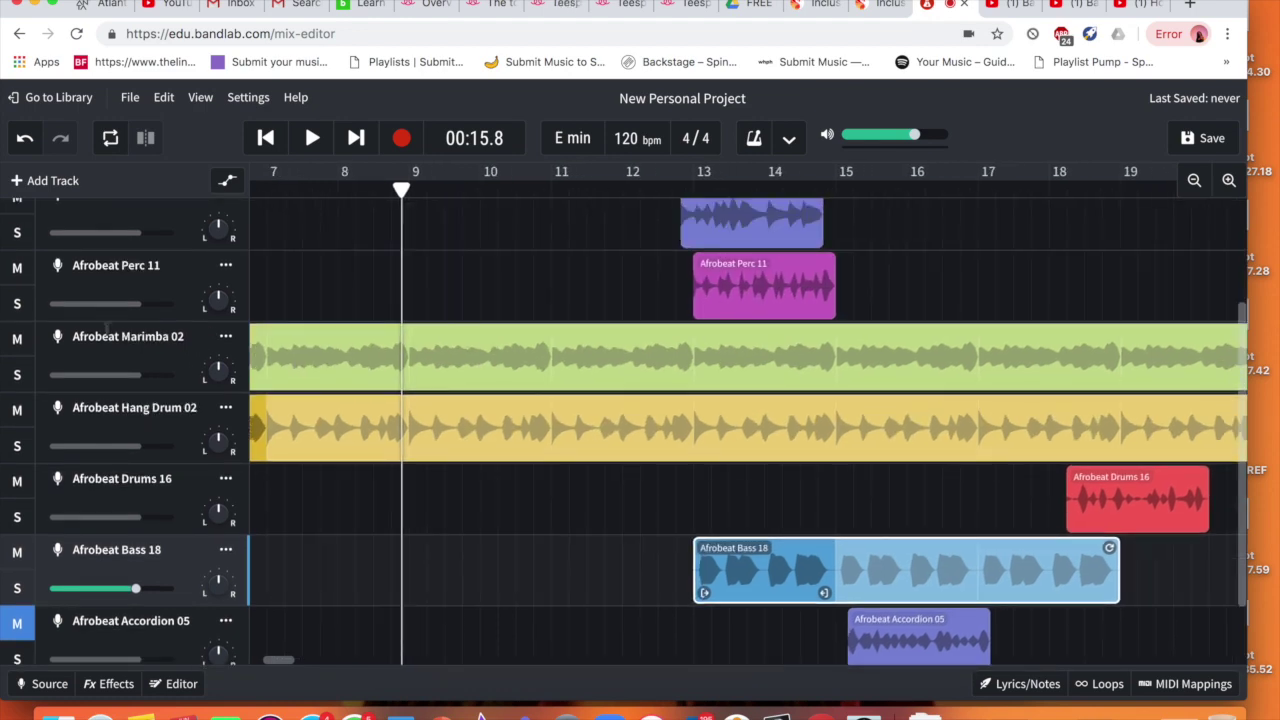
scroll(42, 326, up, 3)
scroll(22, 391, up, 1)
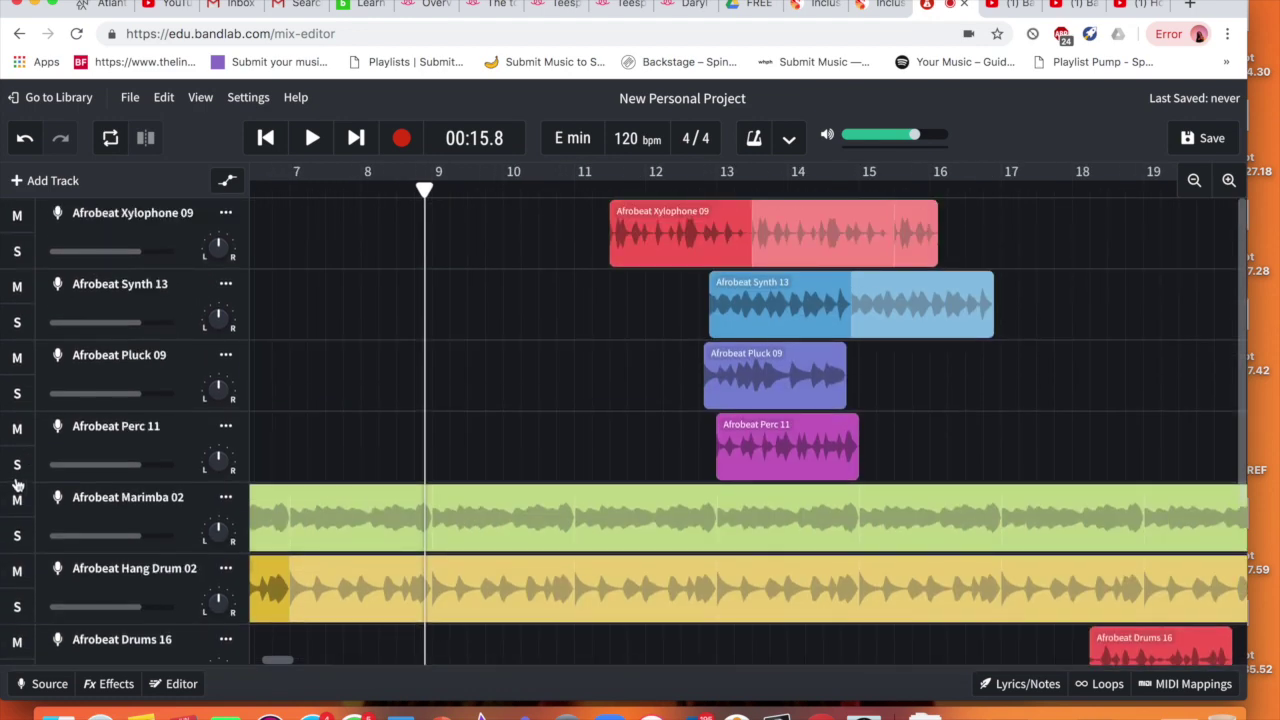
scroll(20, 488, right, 3)
scroll(18, 495, right, 3)
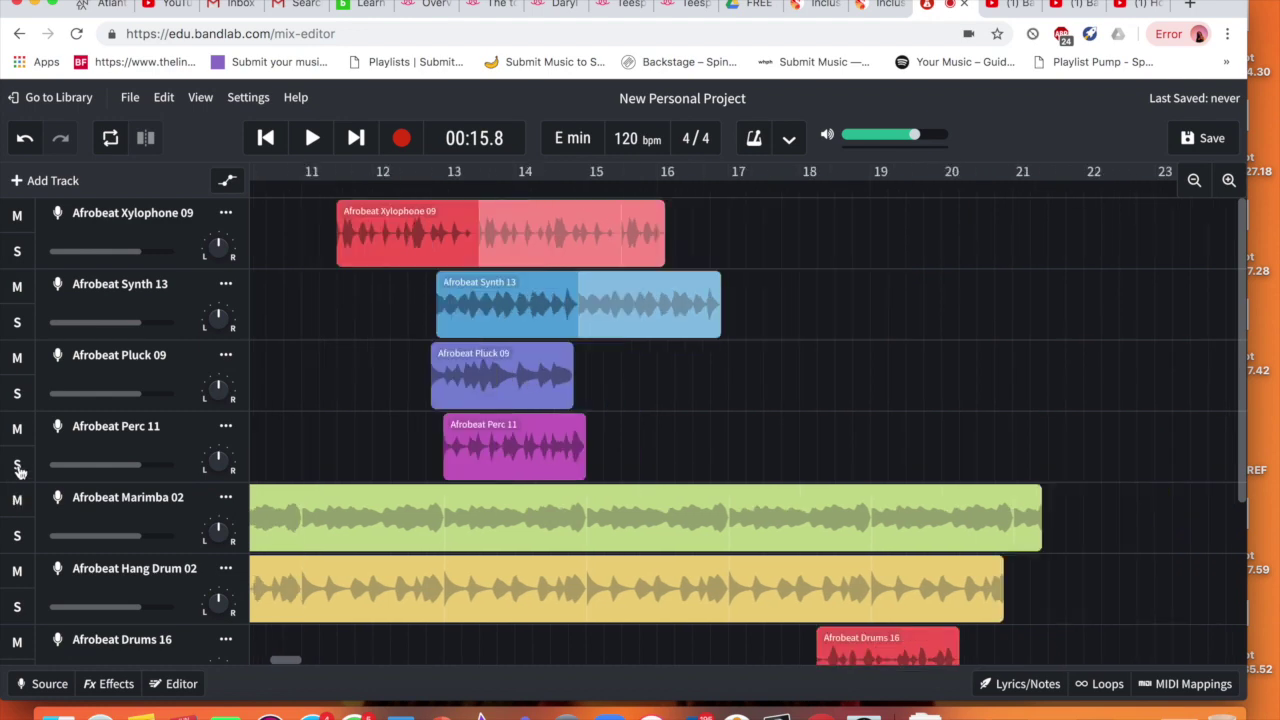
click(17, 428)
click(17, 357)
click(17, 286)
click(17, 215)
Step: Play the arrangement from the start of the song, then stop playback
click(265, 138)
click(311, 138)
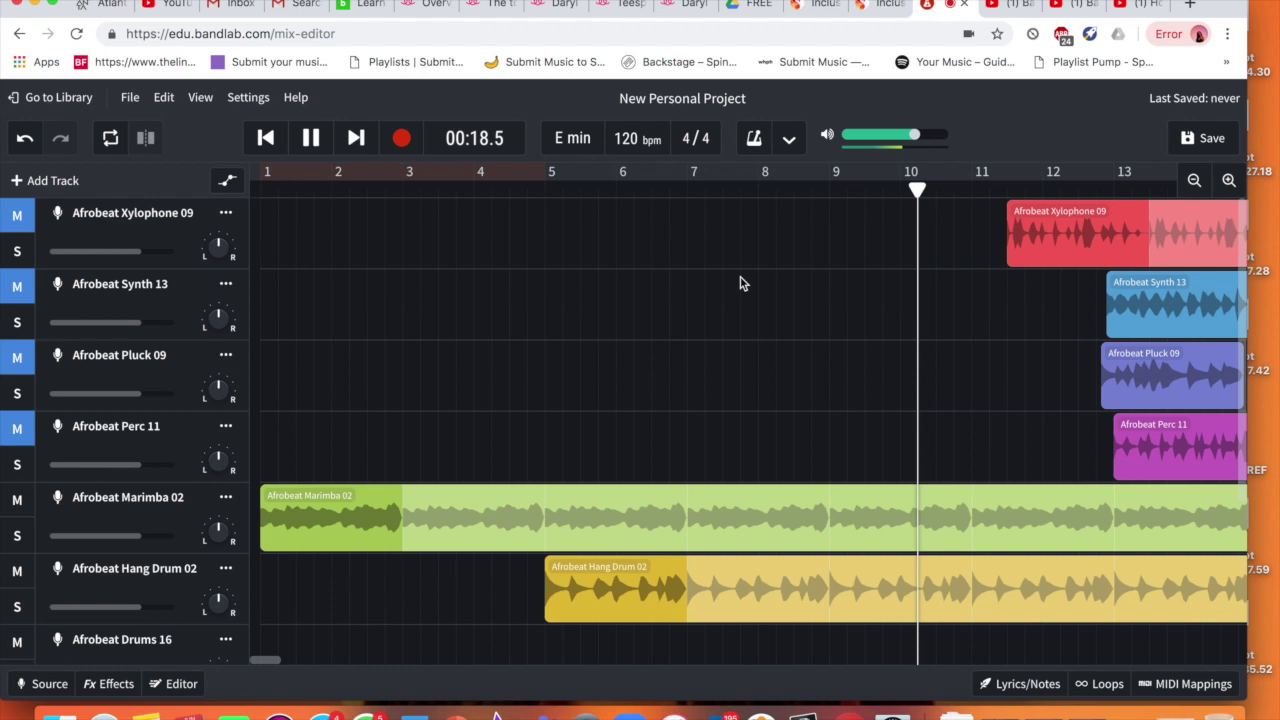
scroll(740, 283, down, 1)
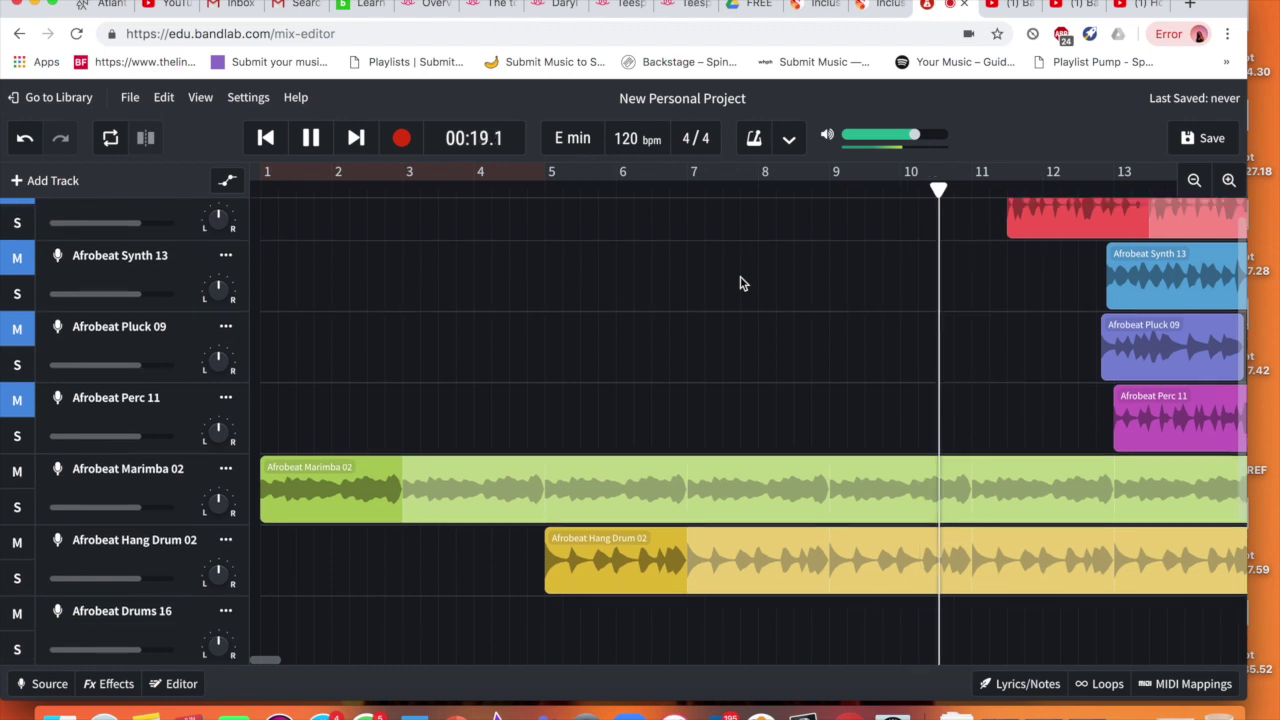
scroll(740, 283, down, 3)
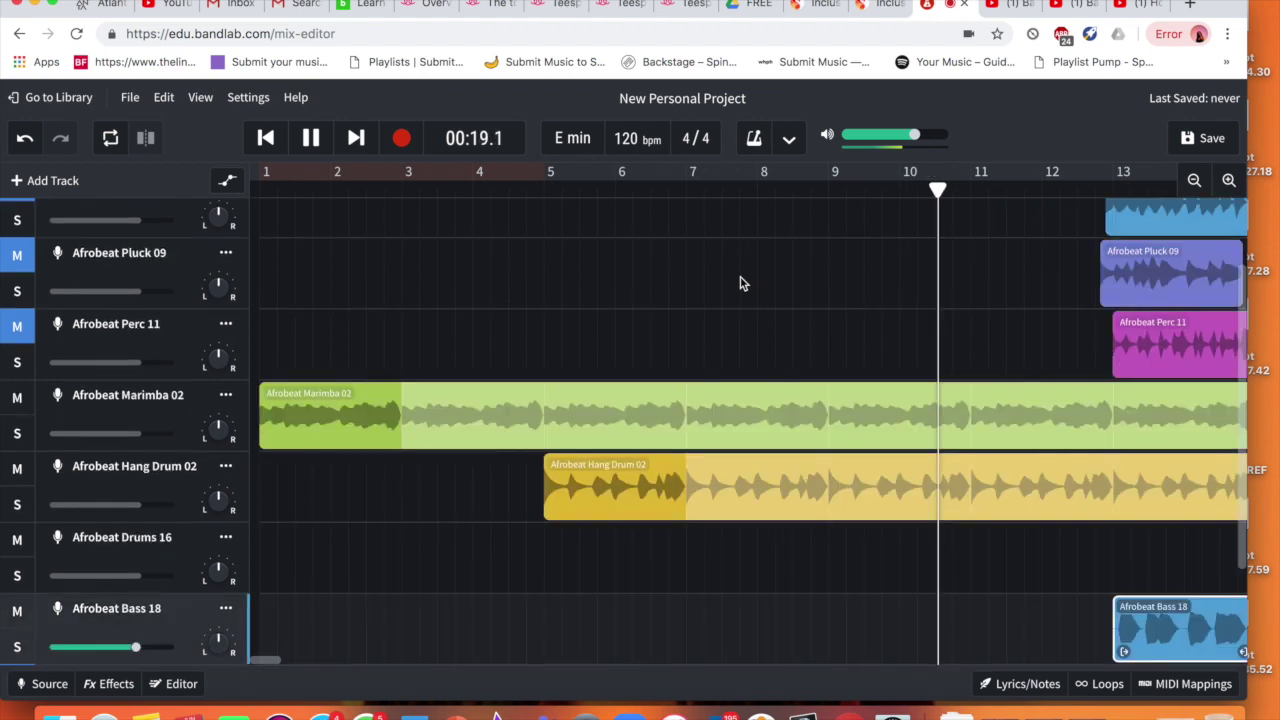
scroll(740, 283, down, 1)
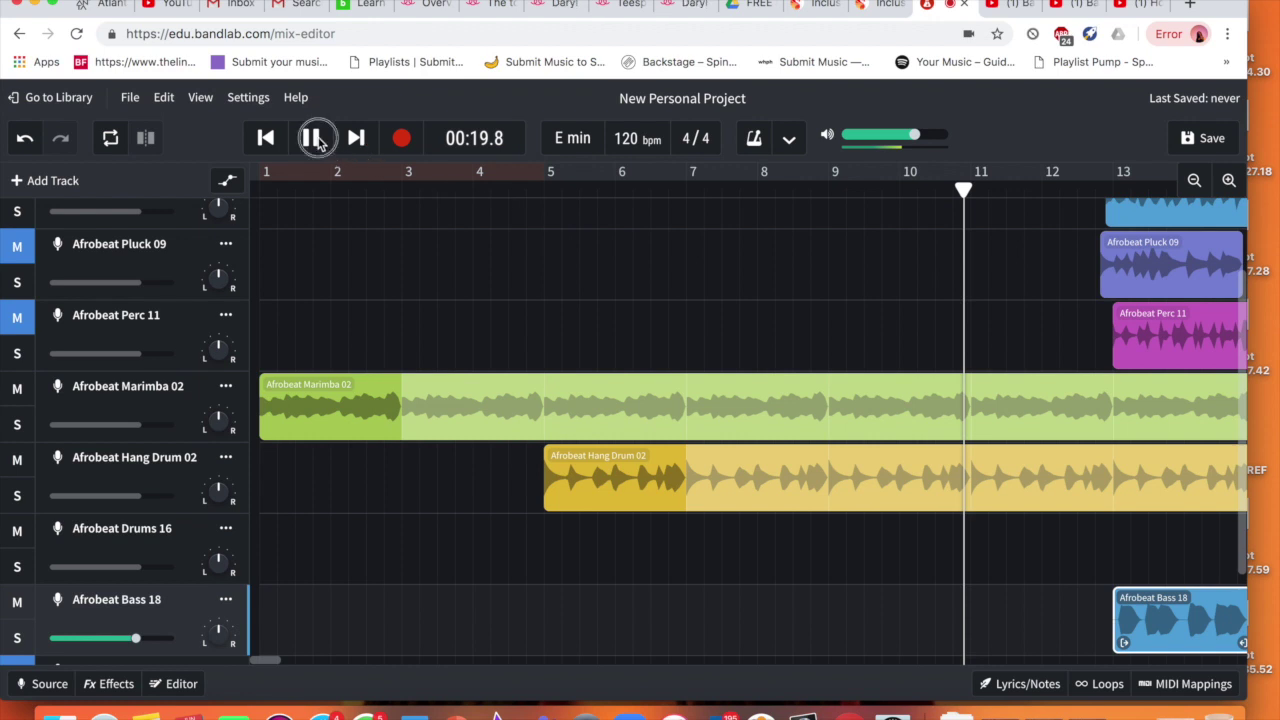
scroll(740, 400, down, 3)
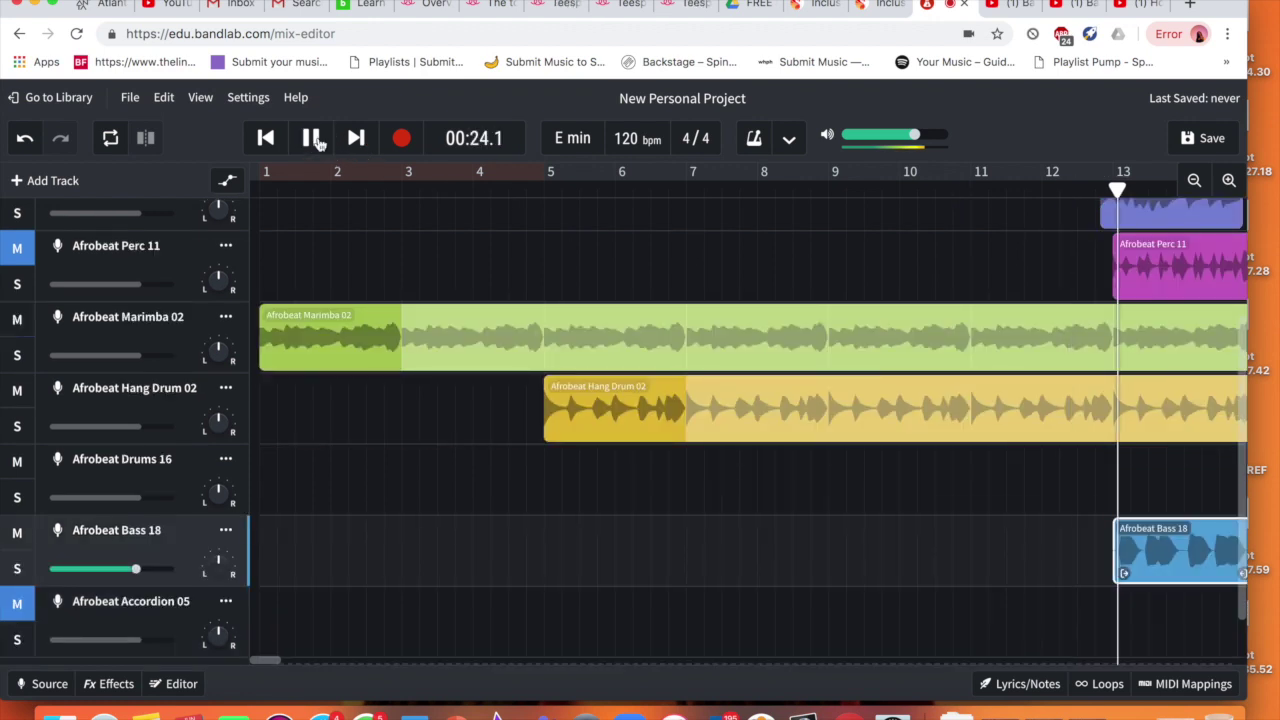
click(314, 140)
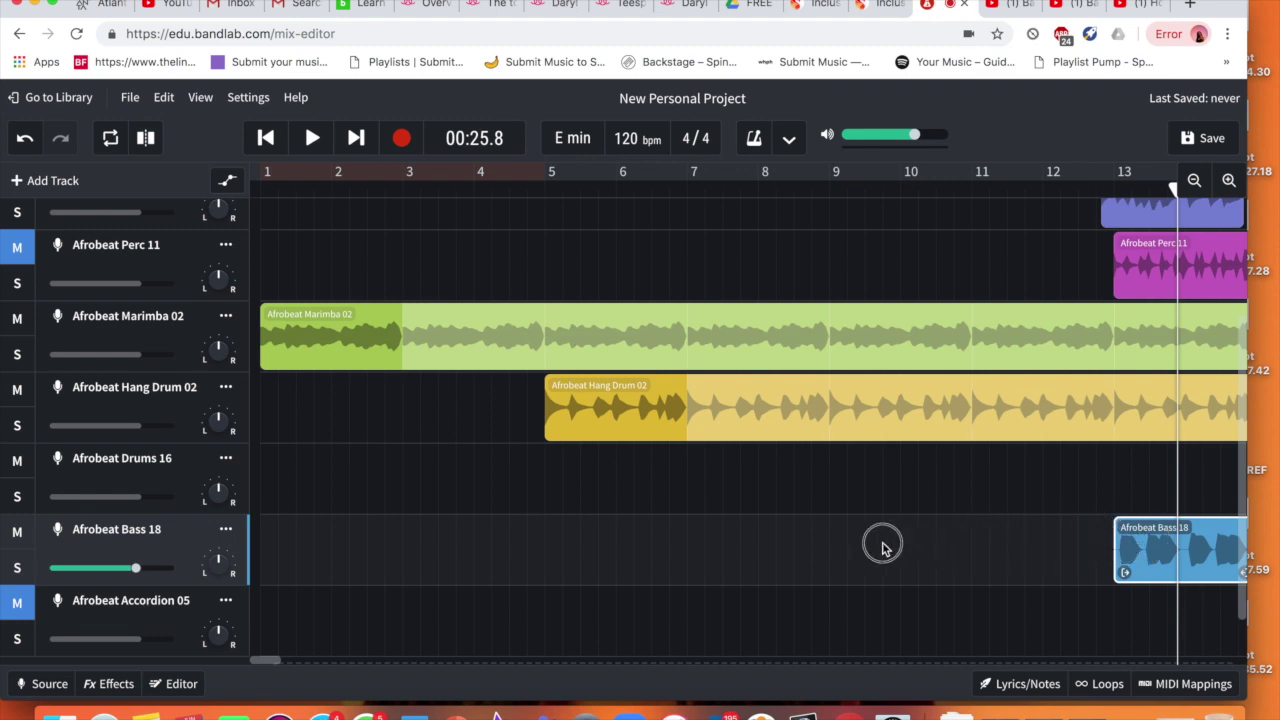
Step: Move the Bass 18 clip earlier near bar 9 and play from the start
drag(840, 543, 815, 548)
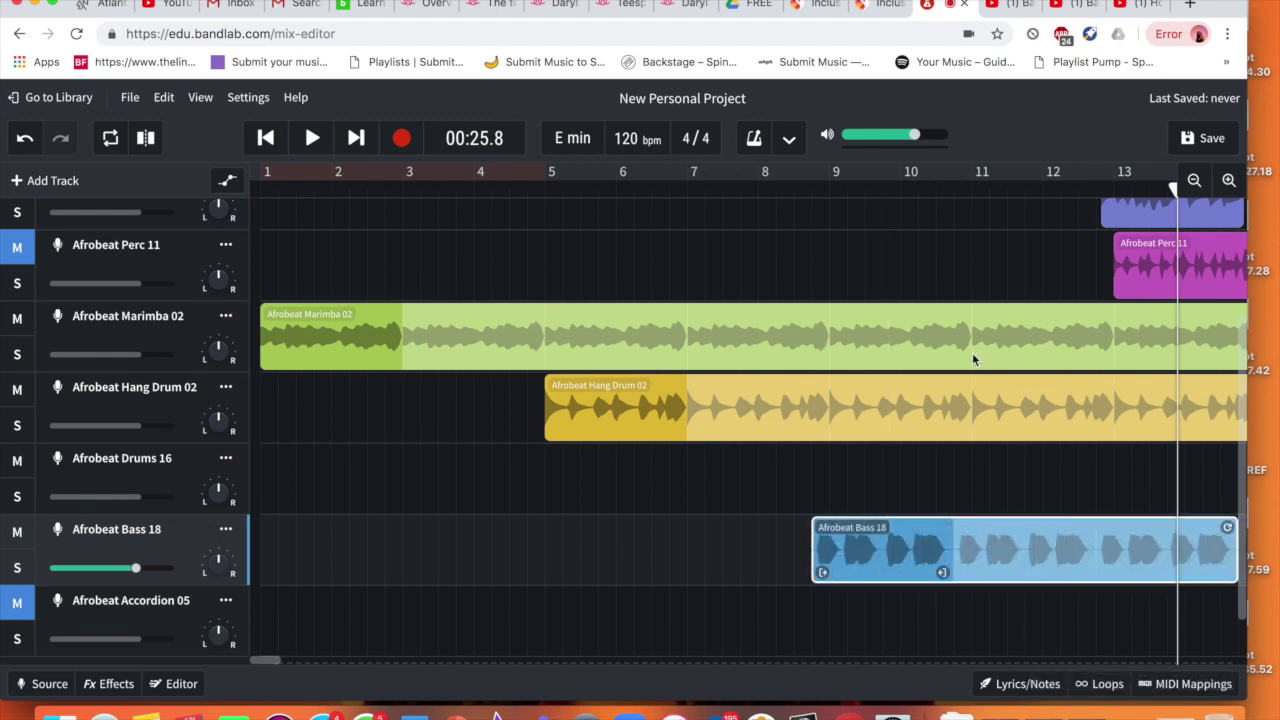
scroll(972, 360, down, 2)
click(265, 138)
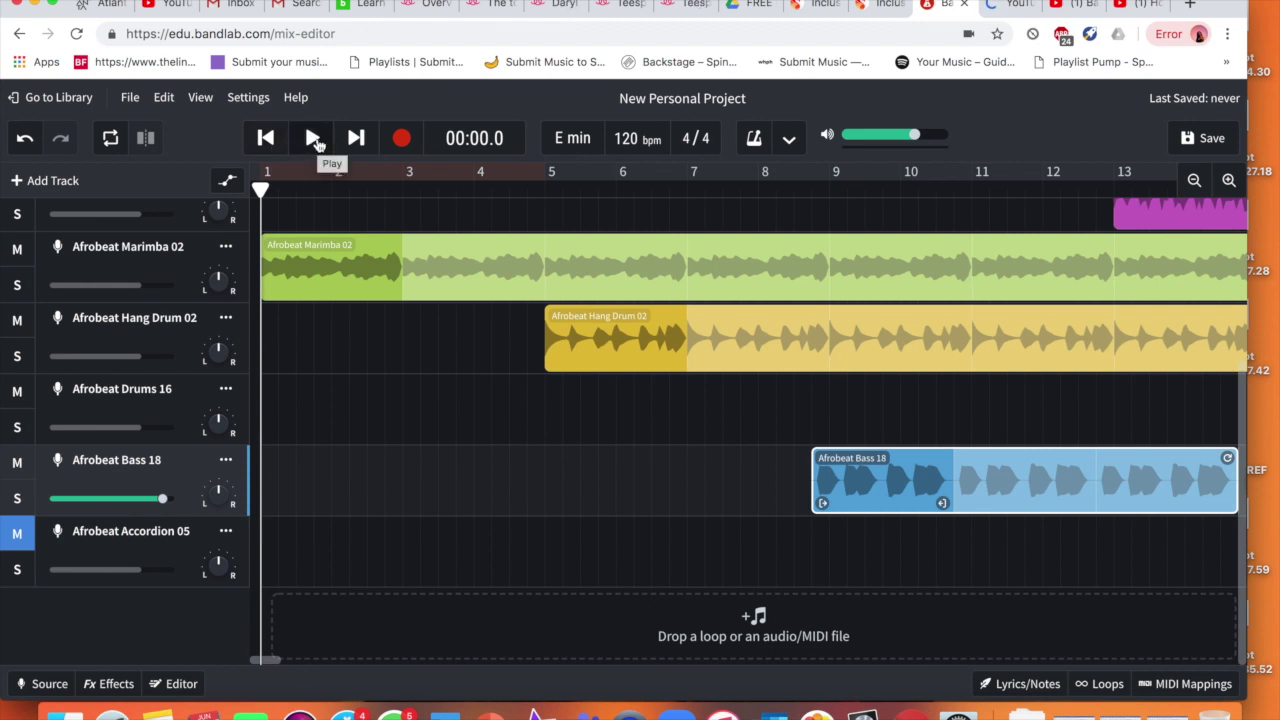
click(313, 139)
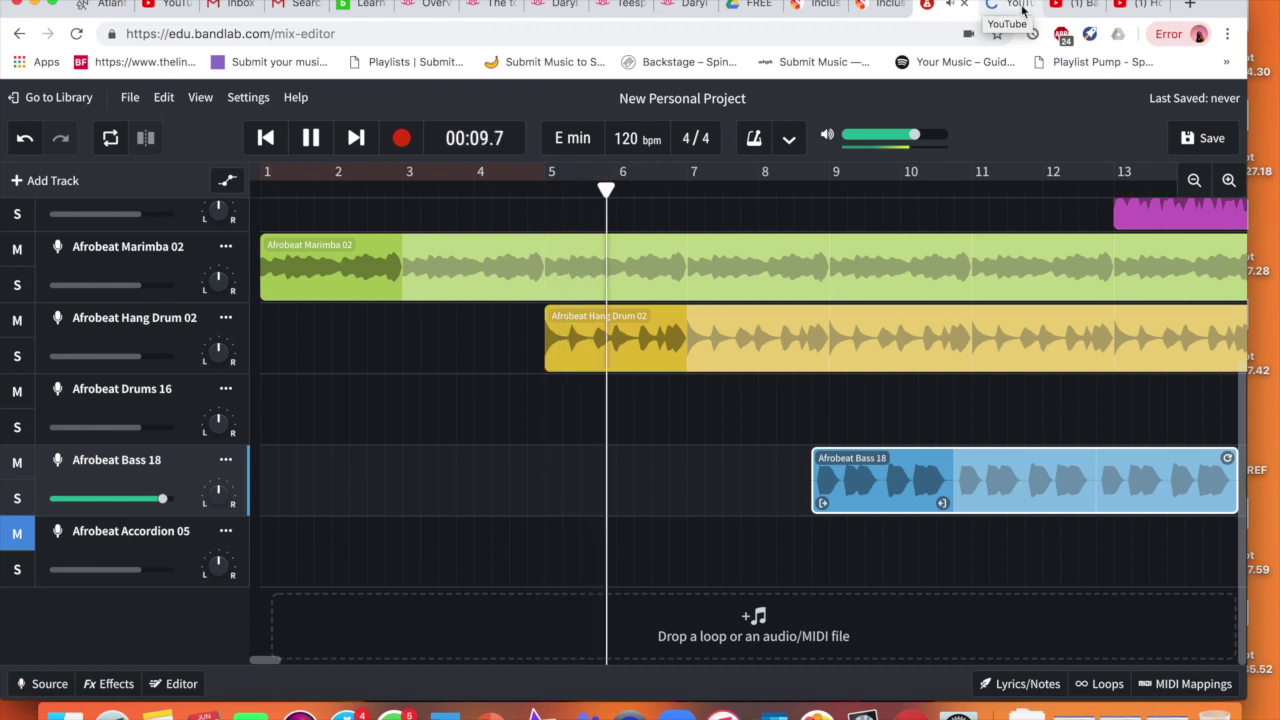
Step: Nudge the Bass 18 clip to start exactly at bar 9 and resume playback
drag(870, 480, 888, 480)
click(783, 180)
click(311, 138)
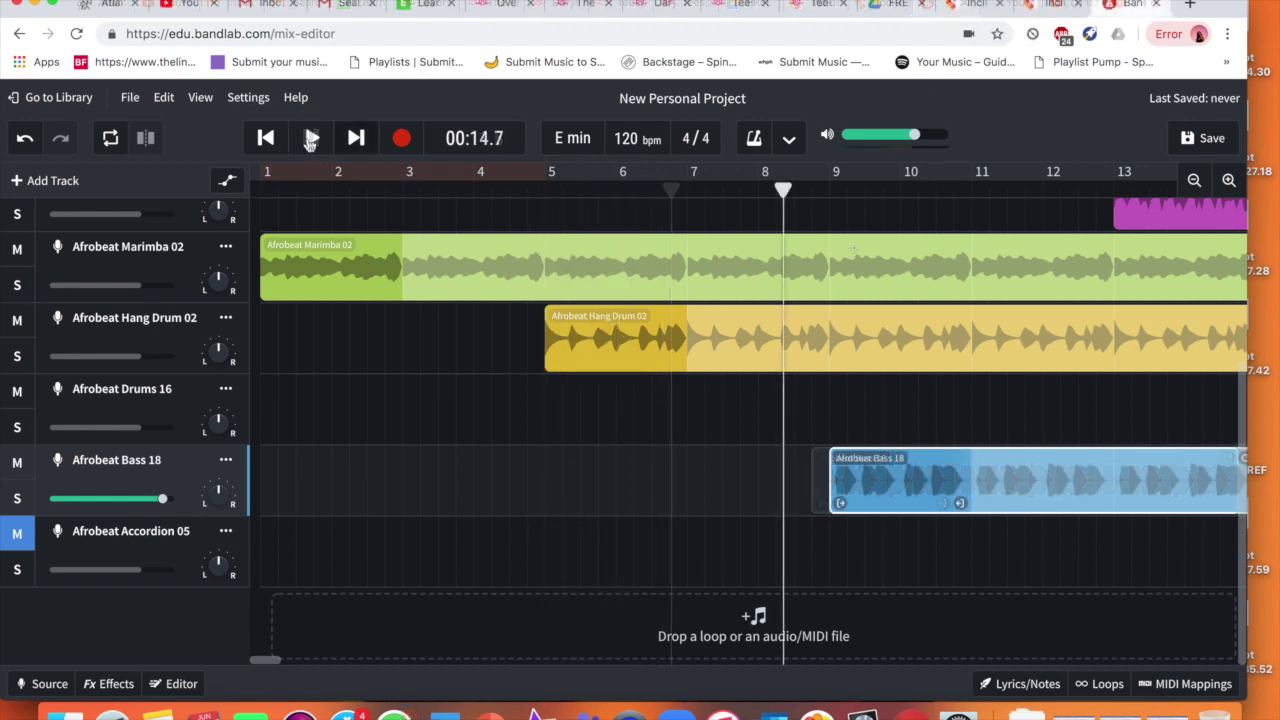
click(311, 140)
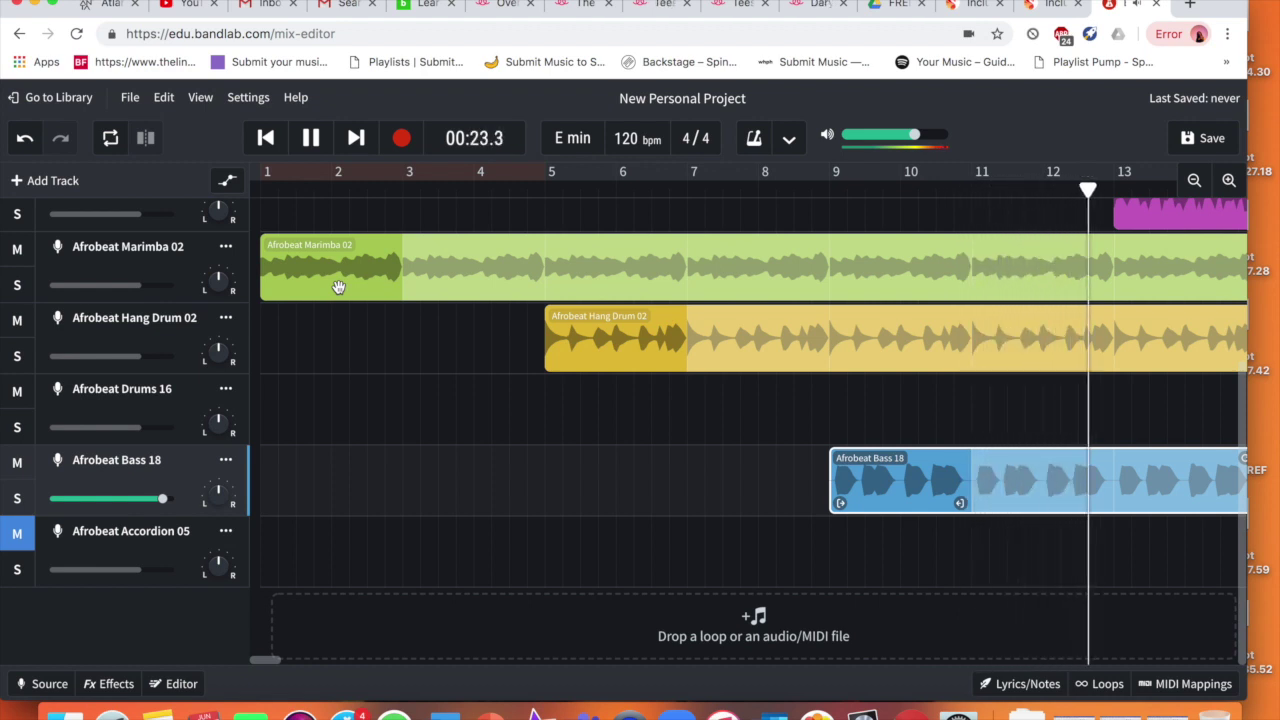
Step: Stop playback and close four unneeded browser tabs
key(space)
click(532, 4)
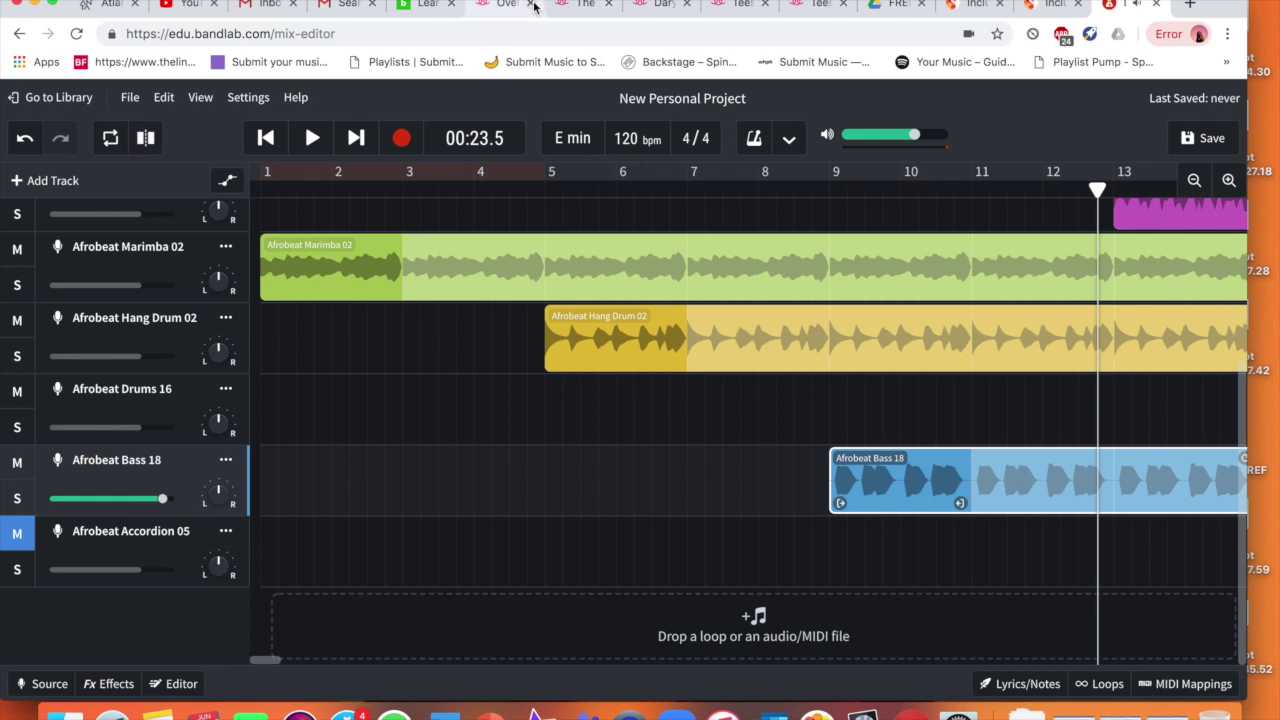
click(532, 4)
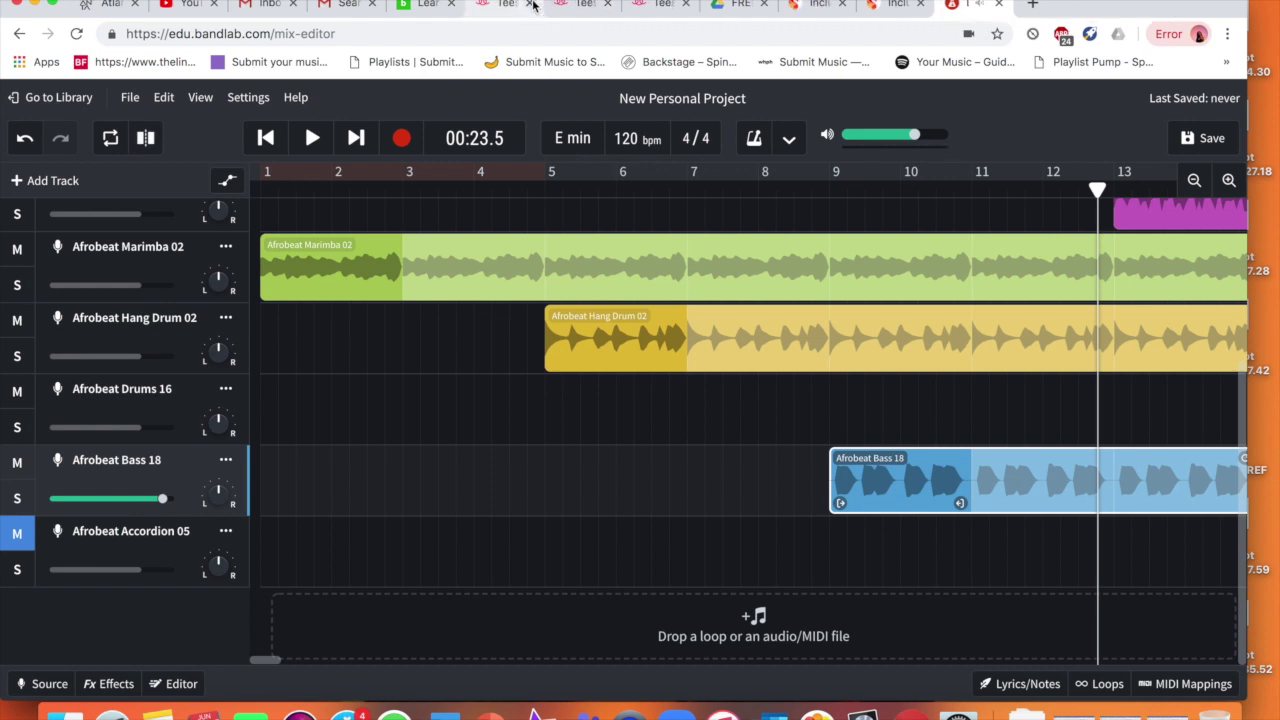
click(532, 4)
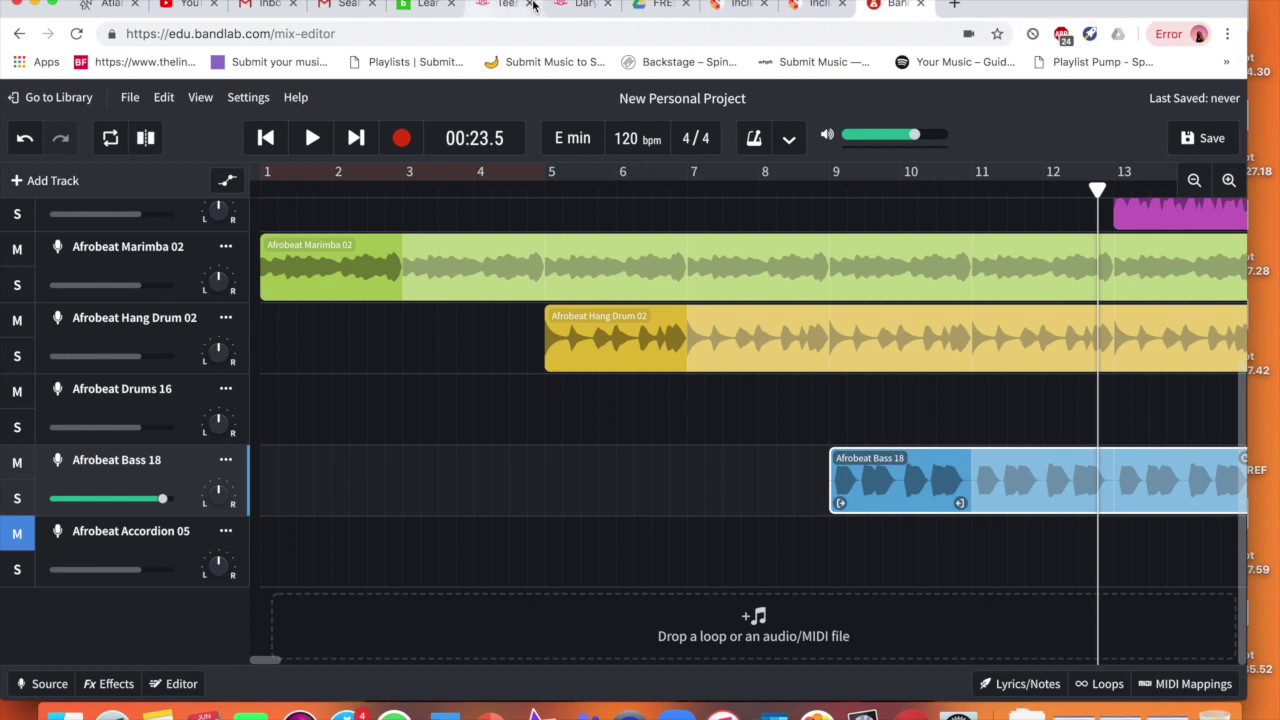
click(532, 4)
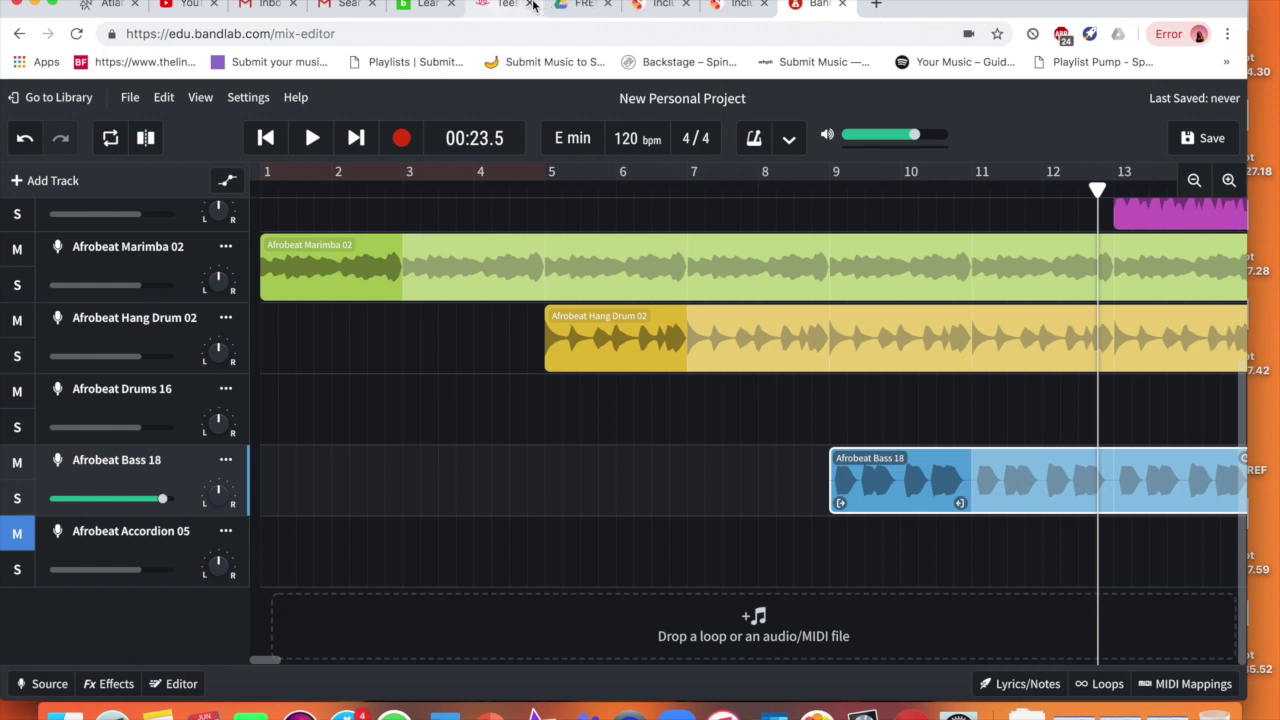
Step: Close the Tee tab and play the arrangement from bar 8
click(532, 4)
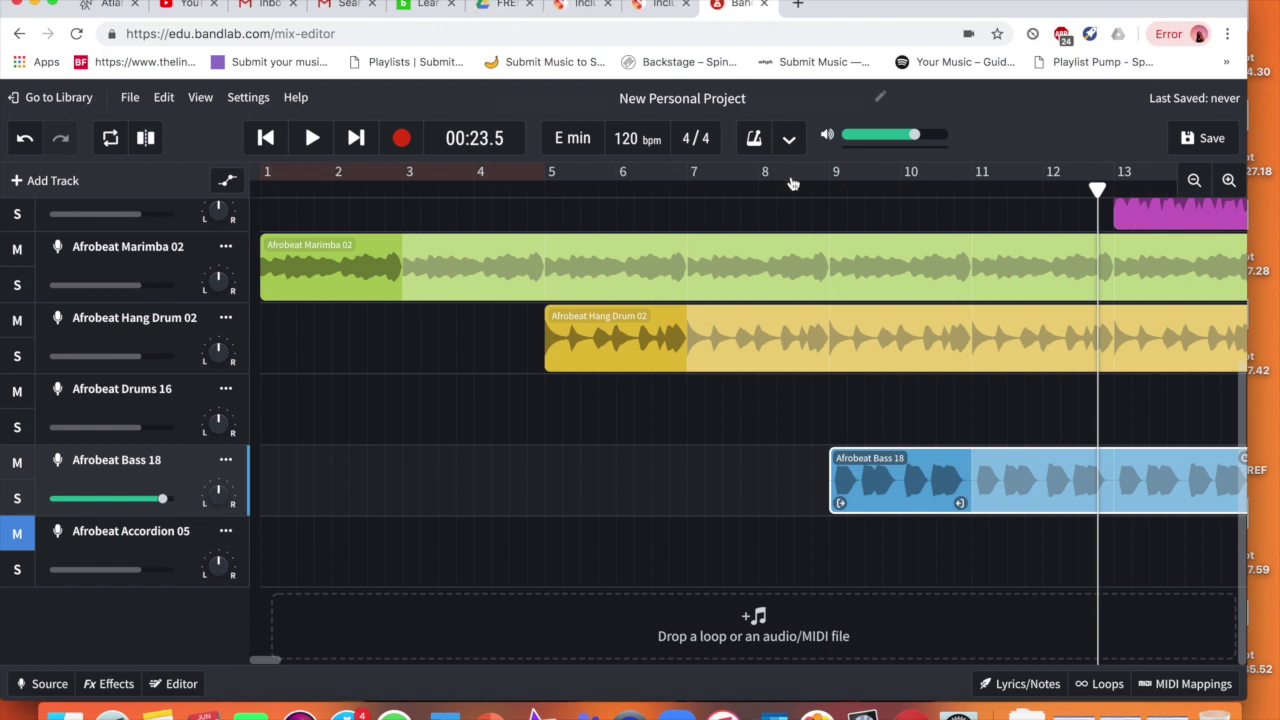
click(758, 186)
key(space)
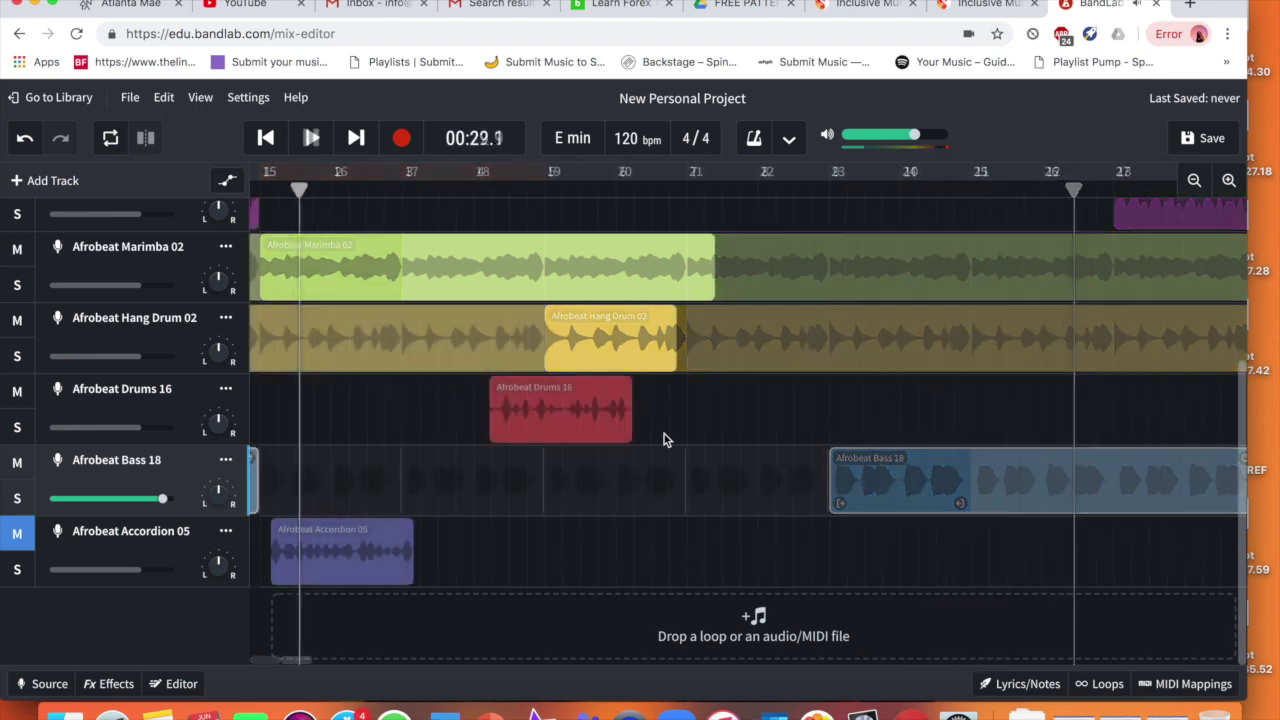
Step: Delete the Afrobeat Bass 18 clip from the timeline
scroll(664, 434, left, 2)
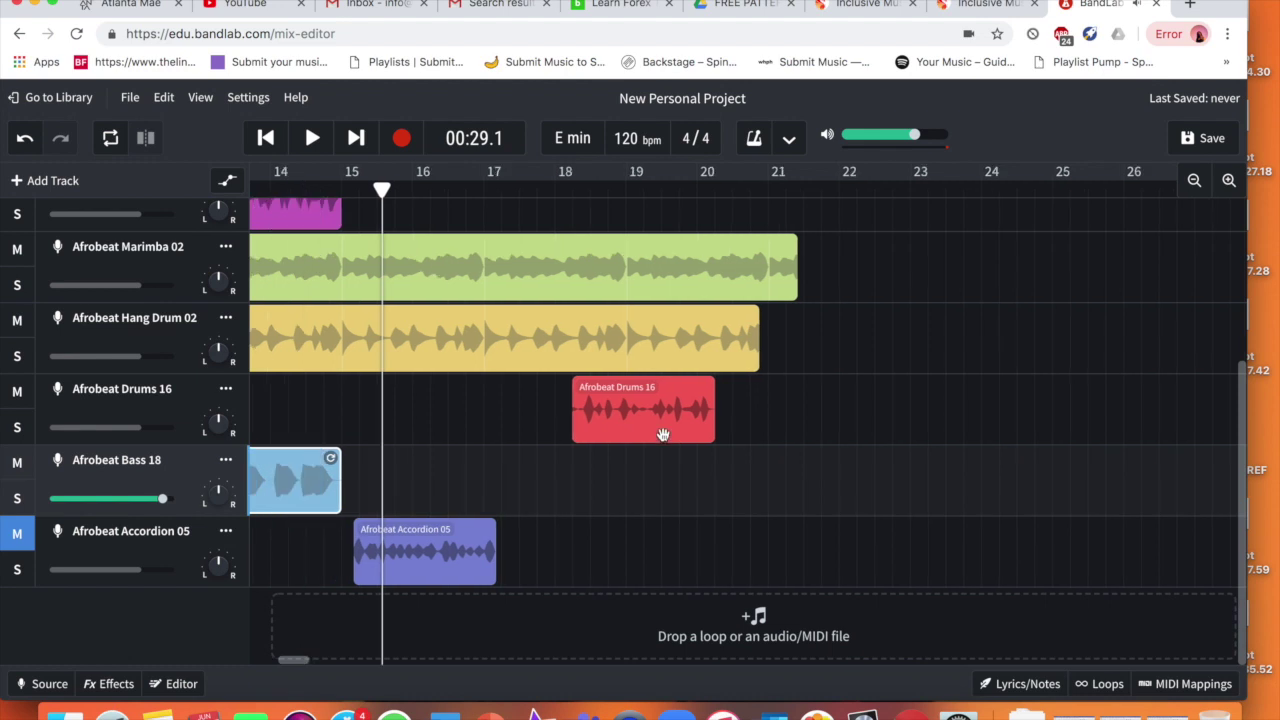
scroll(663, 435, left, 8)
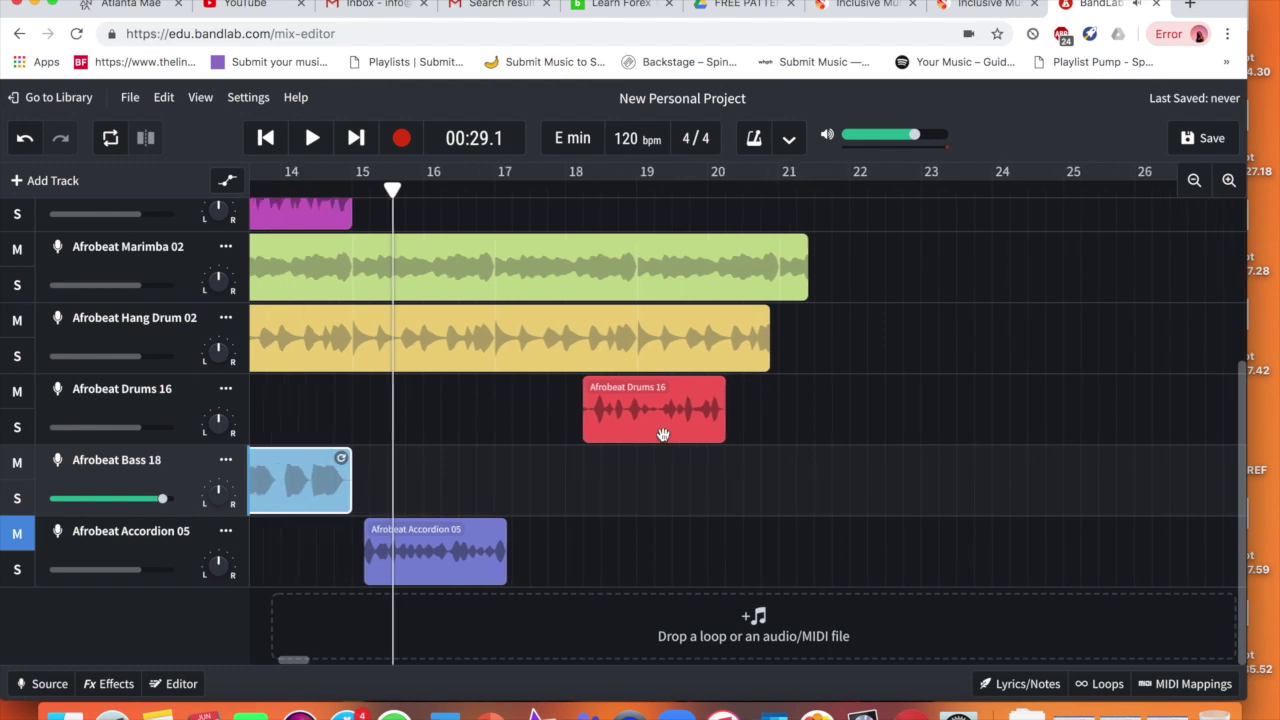
click(660, 470)
scroll(600, 478, left, 1)
scroll(600, 478, left, 2)
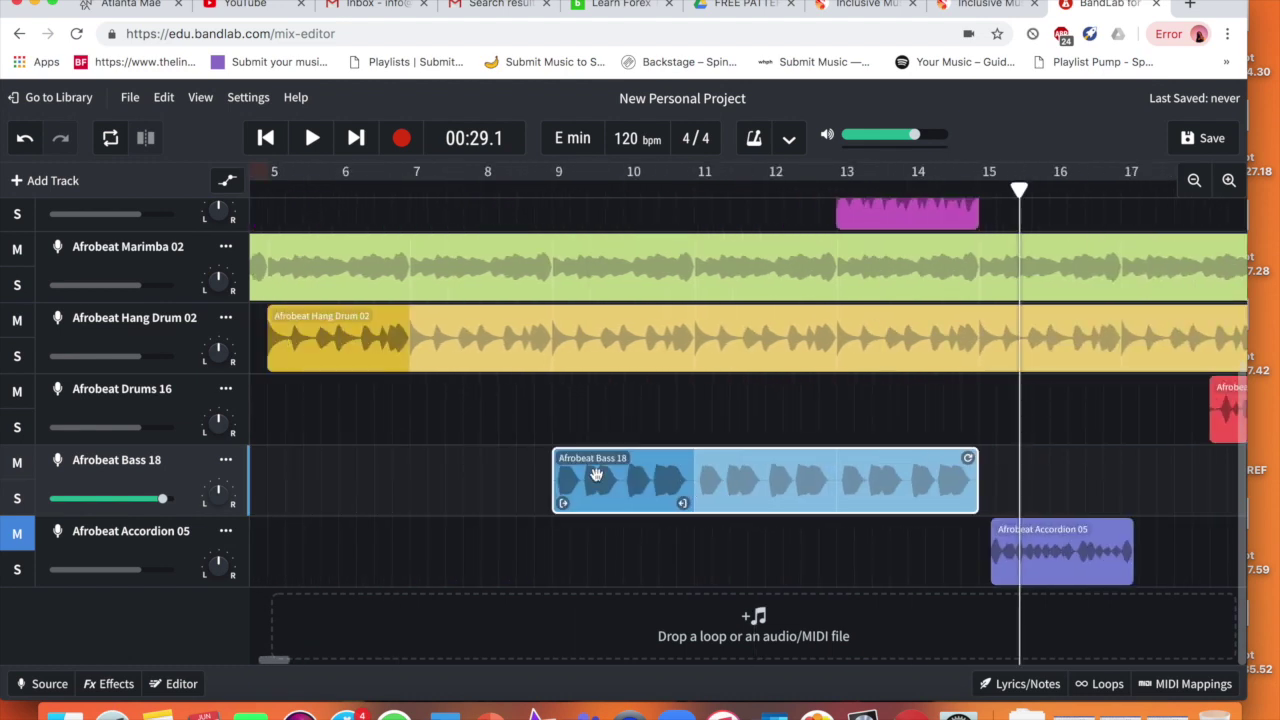
scroll(596, 474, left, 1)
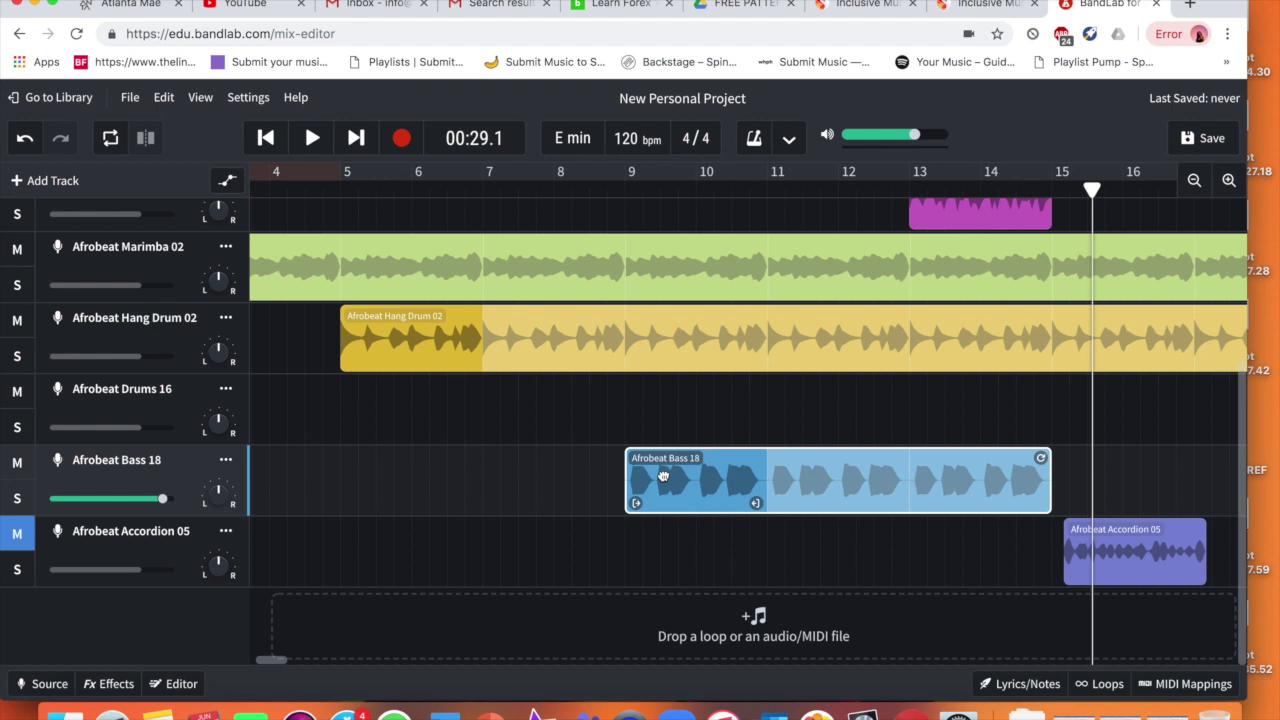
key(Delete)
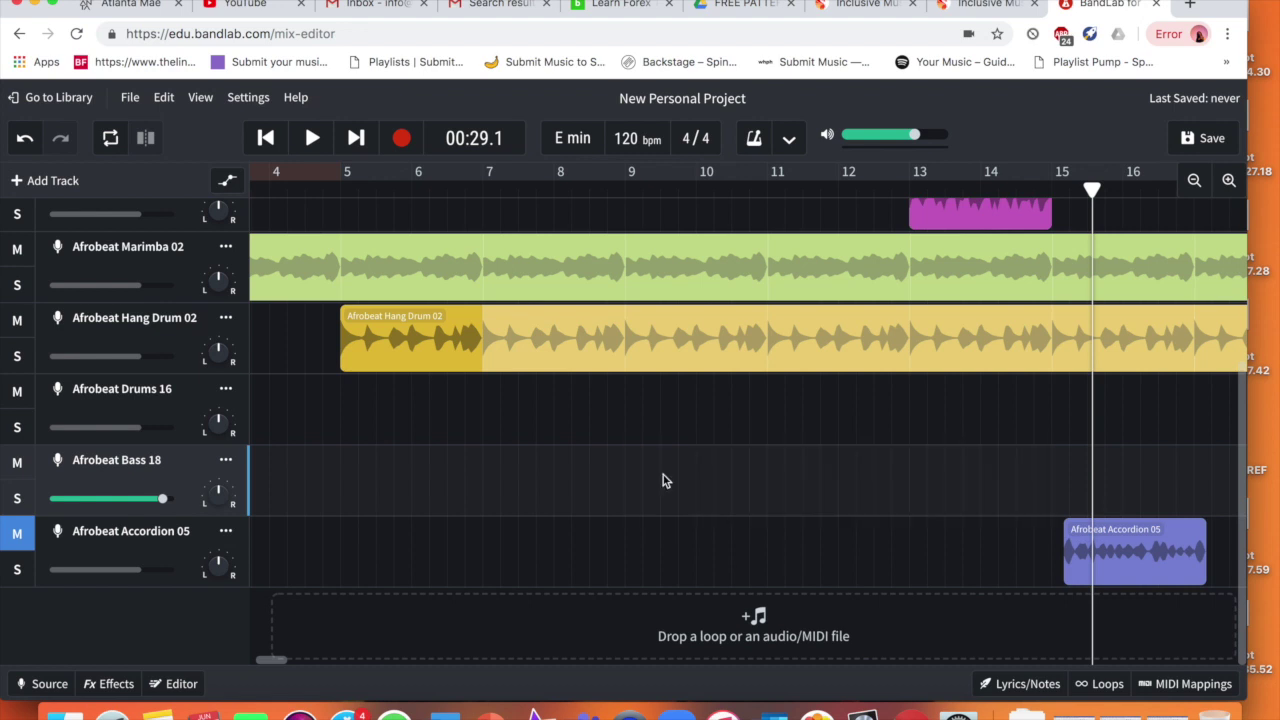
Step: Delete the now-empty Afrobeat Bass 18 track, leaving eight tracks
click(224, 462)
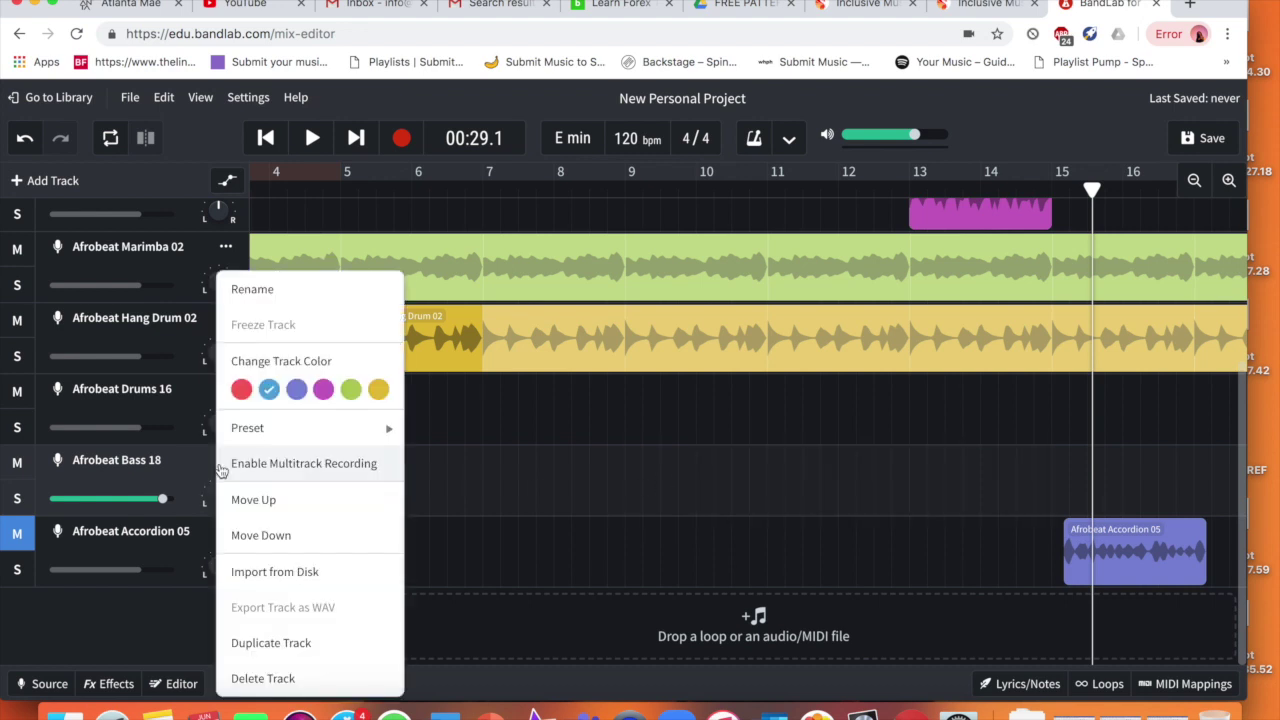
click(262, 678)
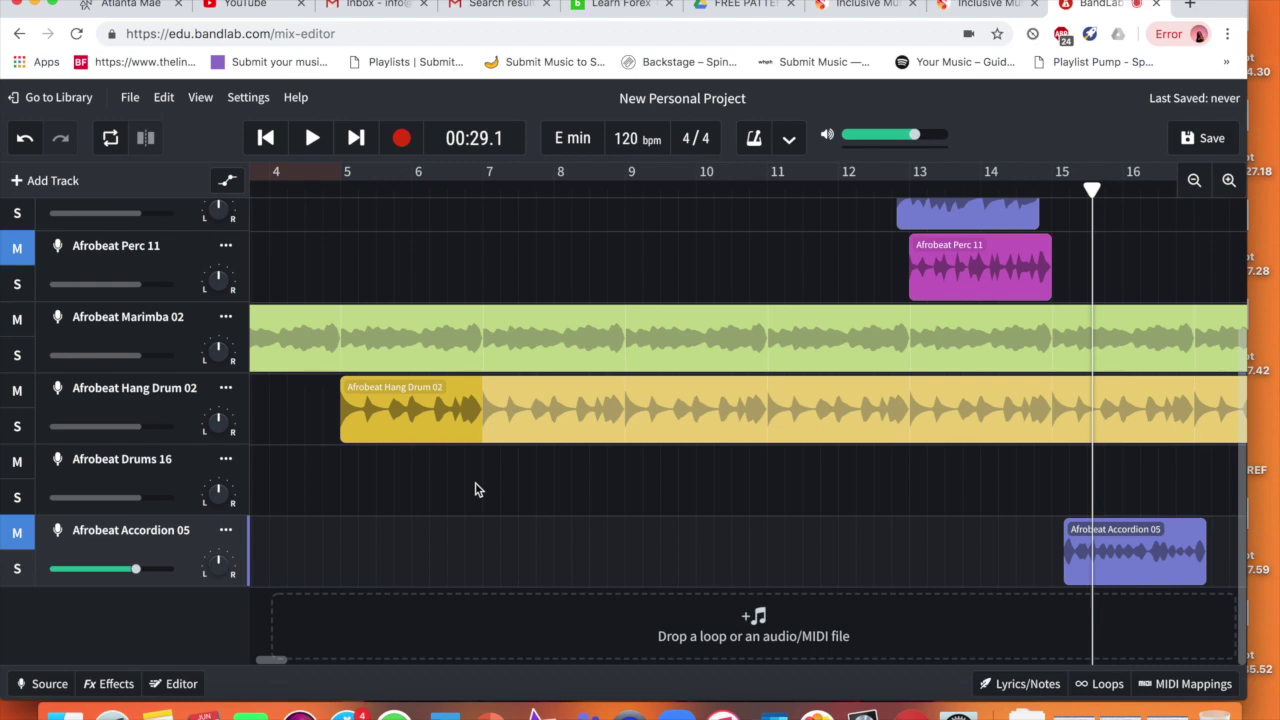
scroll(972, 398, right, 3)
scroll(972, 398, up, 2)
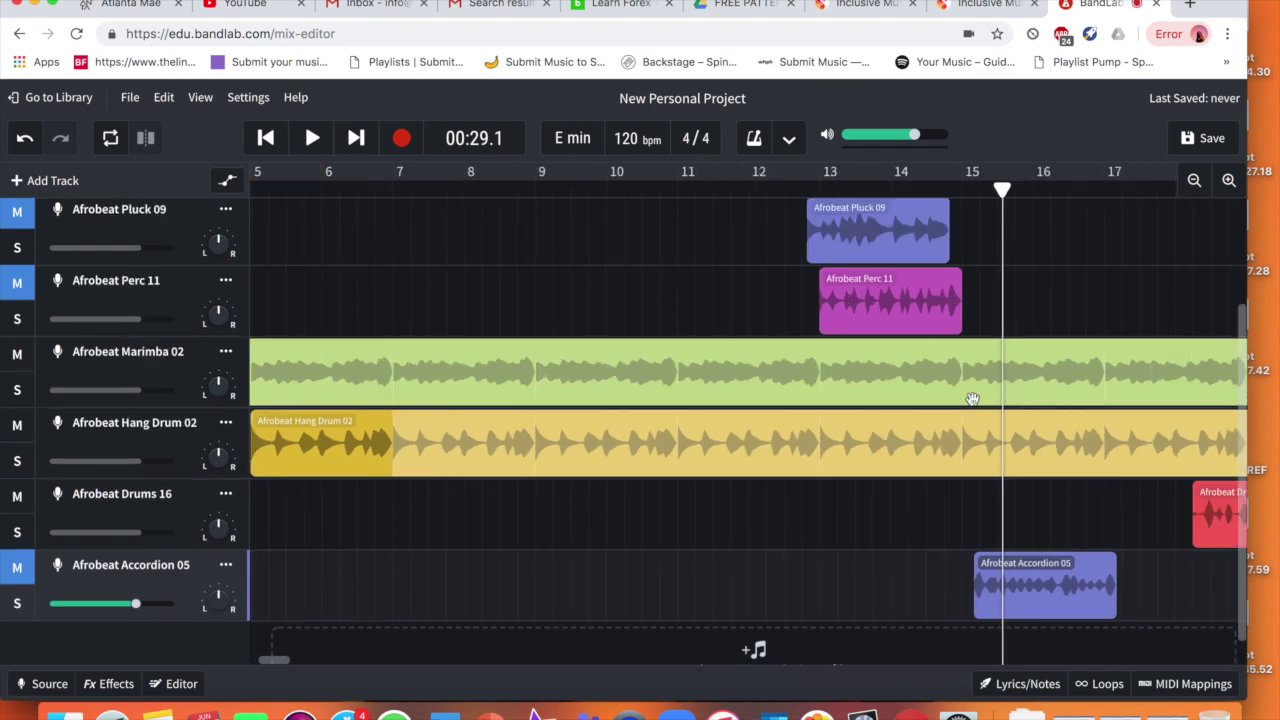
scroll(972, 404, up, 3)
scroll(972, 404, right, 10)
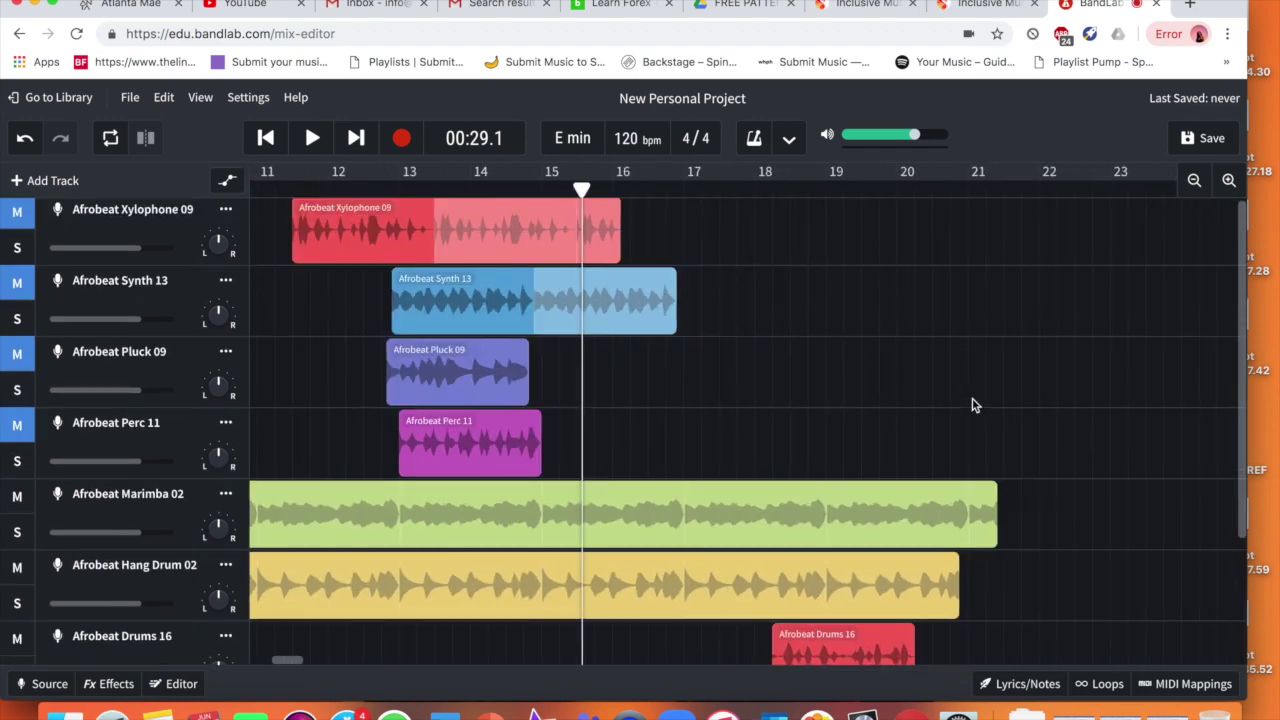
scroll(900, 404, right, 5)
scroll(783, 400, down, 1)
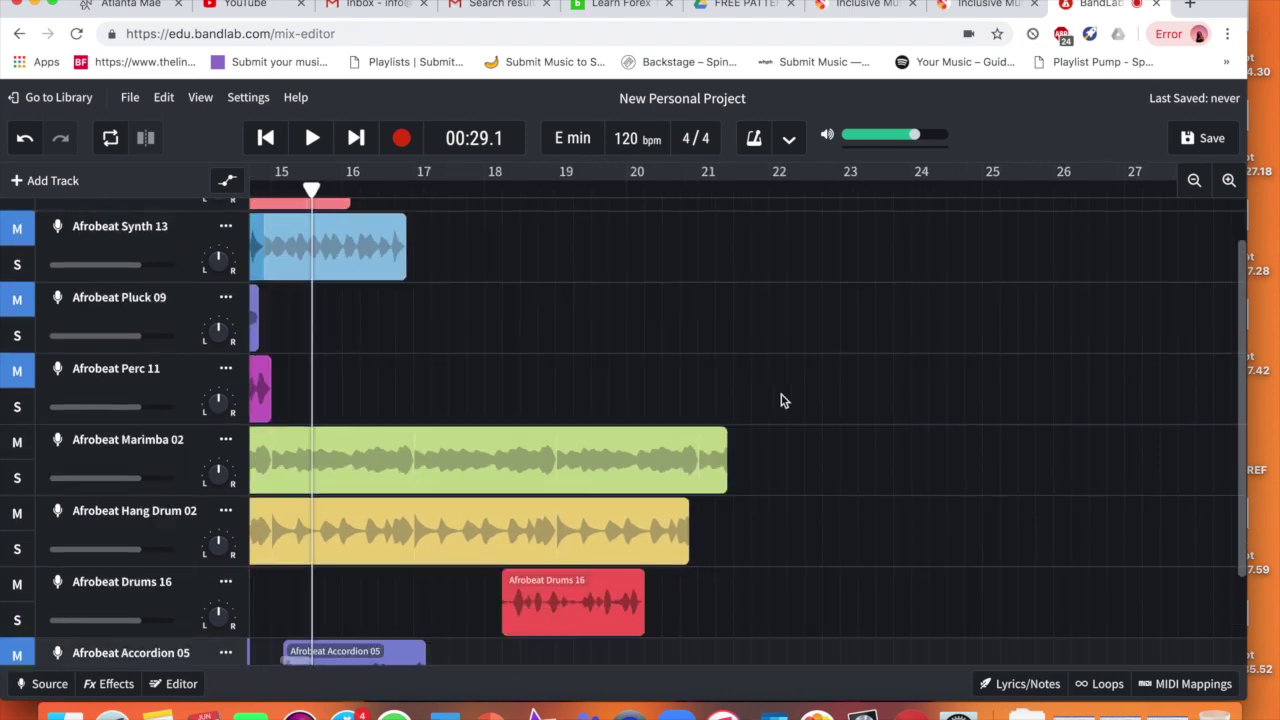
scroll(783, 400, down, 2)
scroll(783, 400, left, 12)
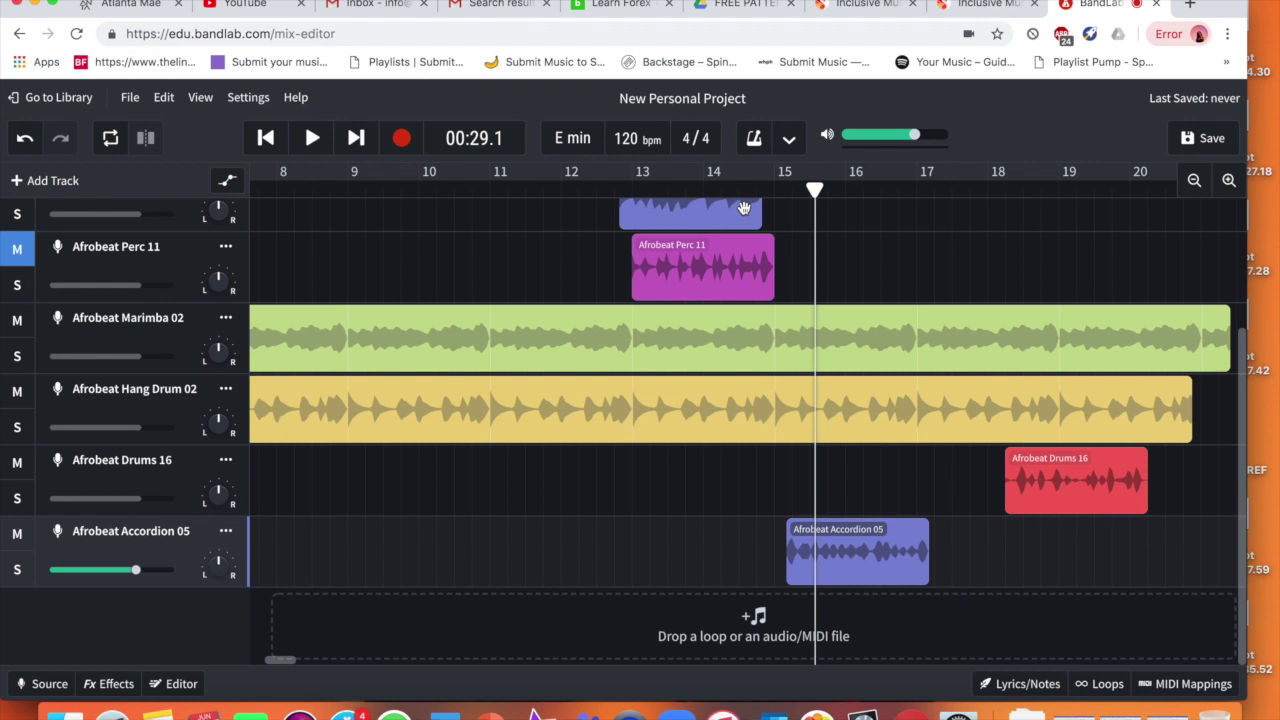
Step: Preview from bar 15, shift the Accordion 05 clip a little later, and replay
click(775, 188)
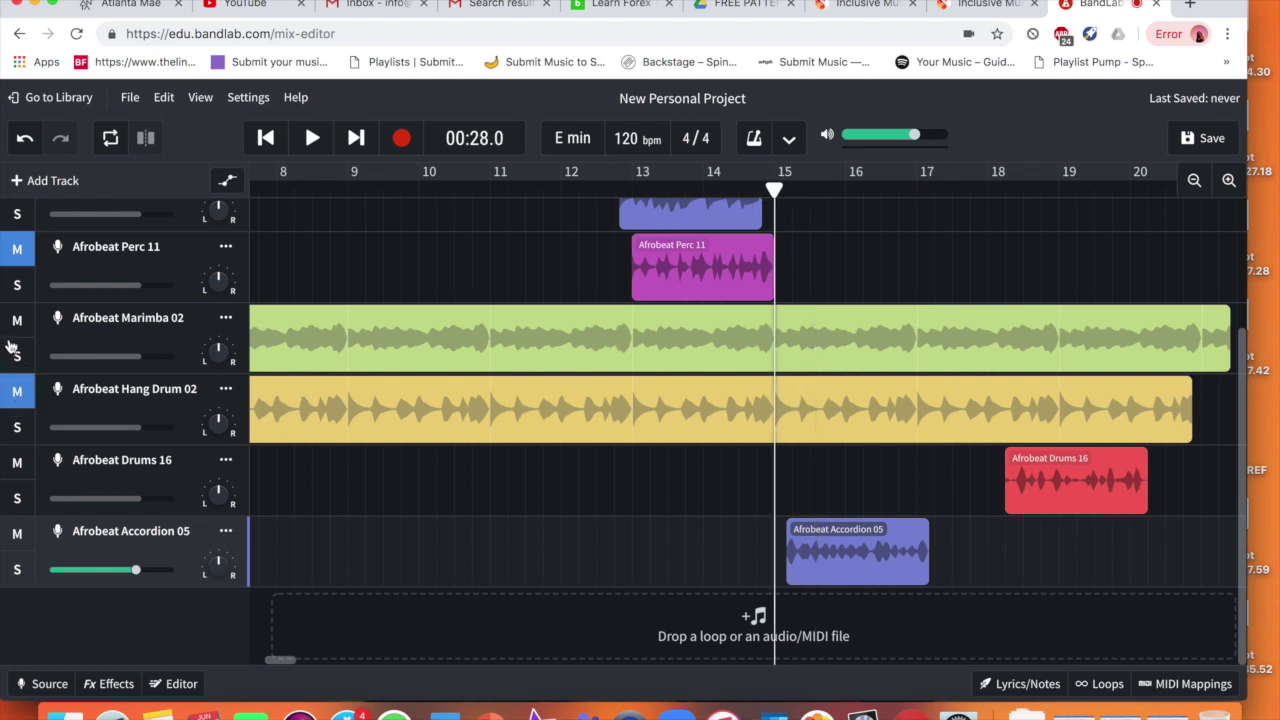
click(312, 142)
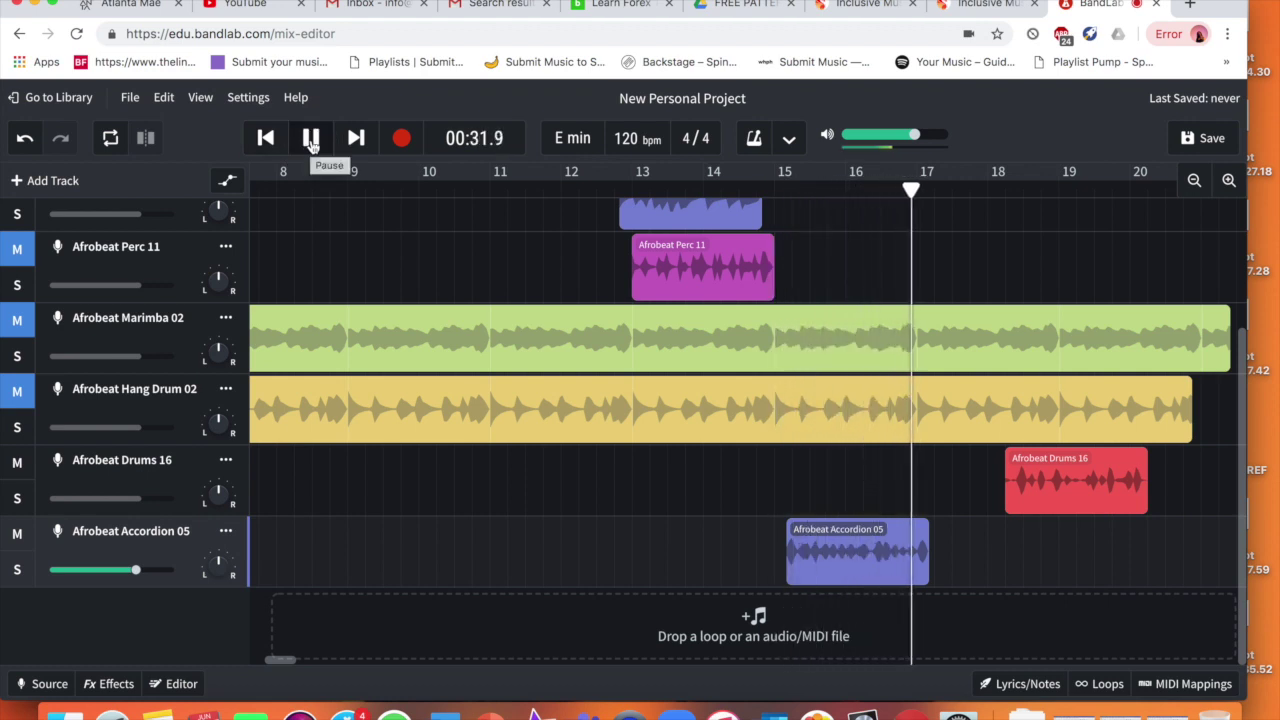
click(312, 142)
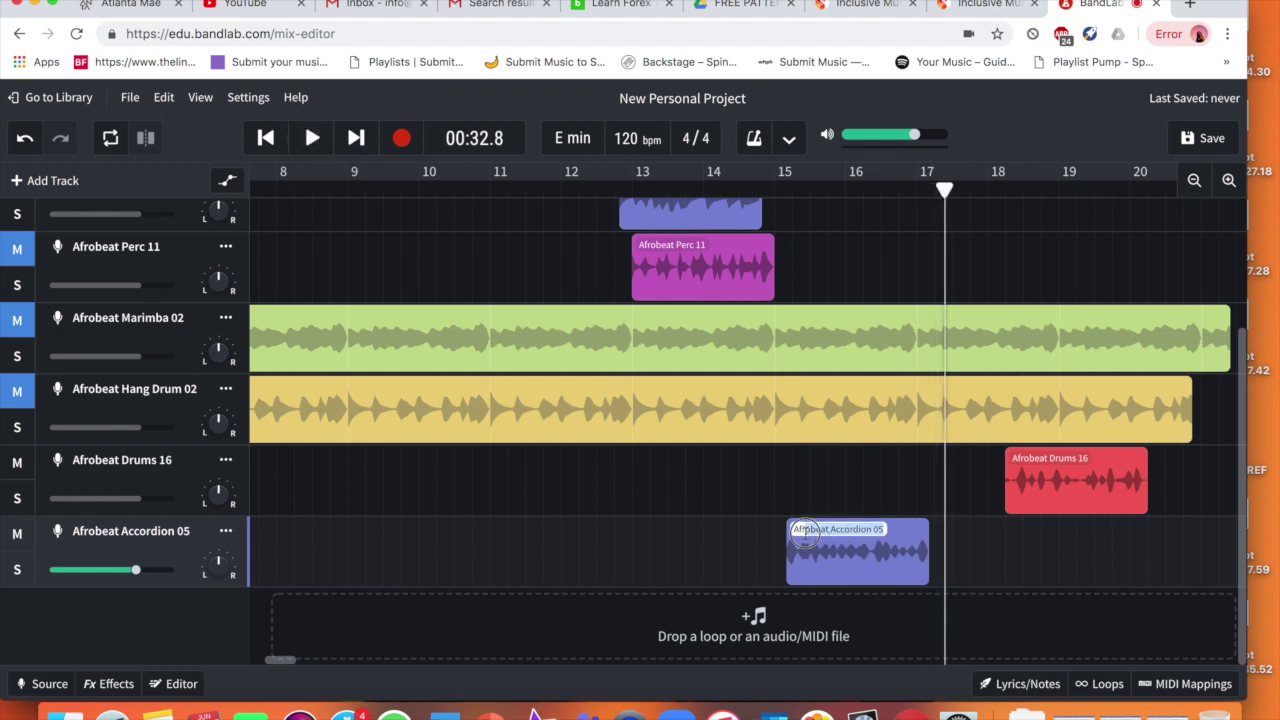
drag(842, 563, 972, 521)
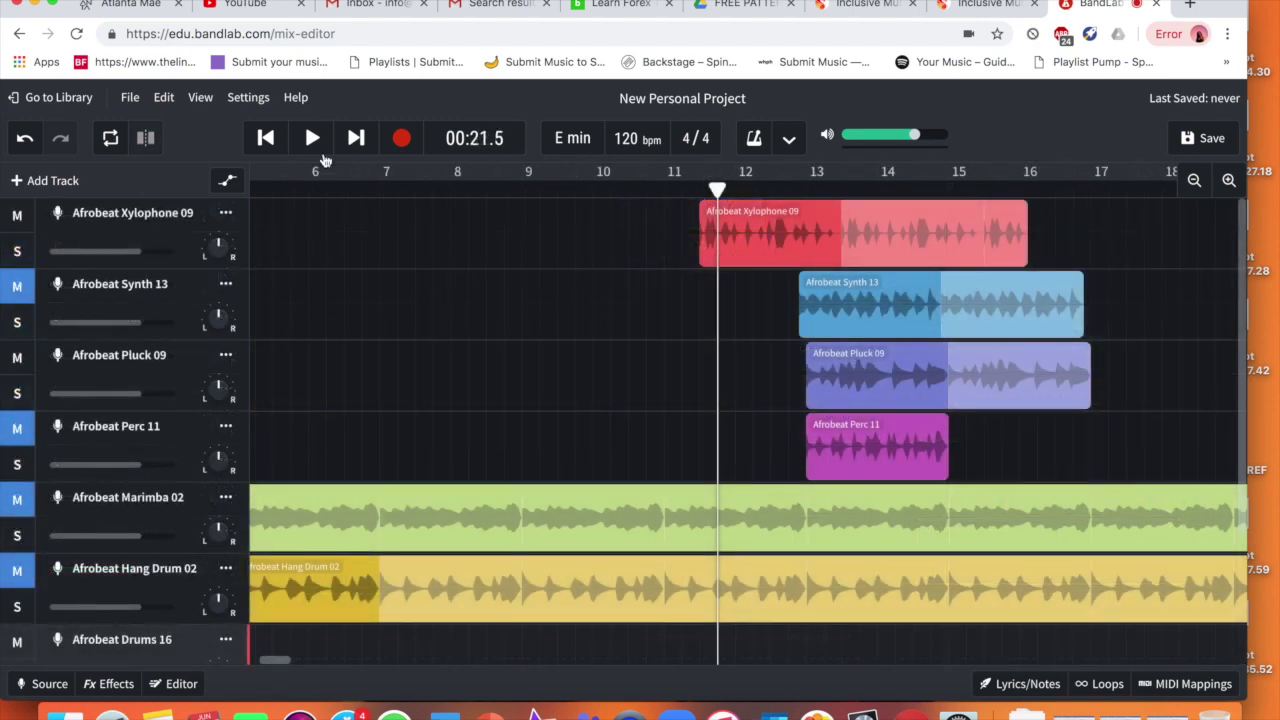
click(312, 142)
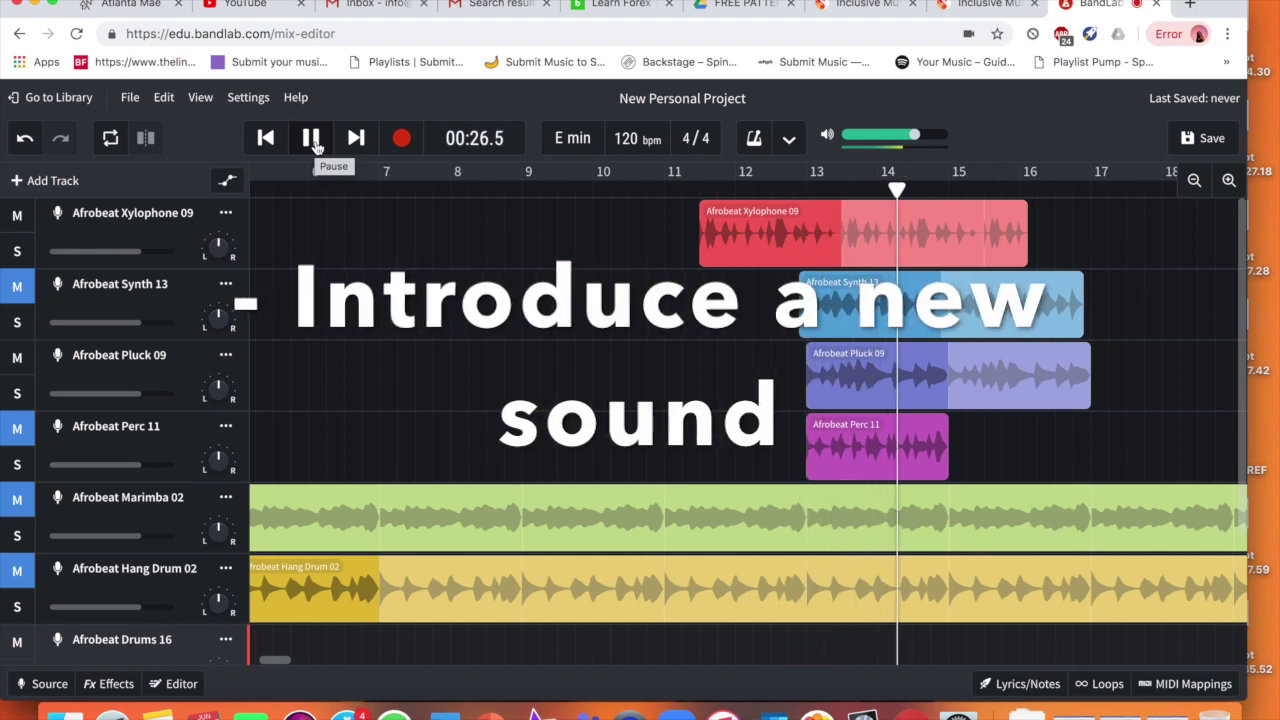
Step: Stop playback of the arrangement
click(311, 138)
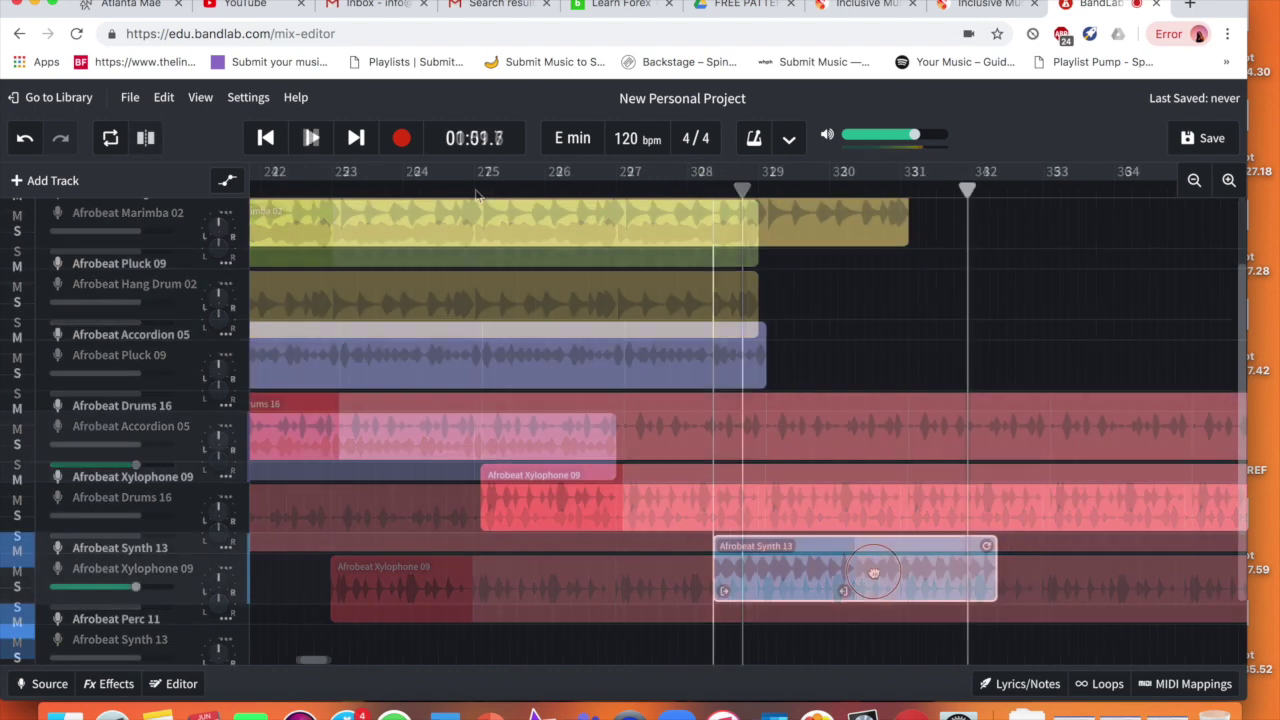
Step: Move the Afrobeat Synth 13 clip to start just after bar 29 and extend its loop
drag(873, 573, 898, 583)
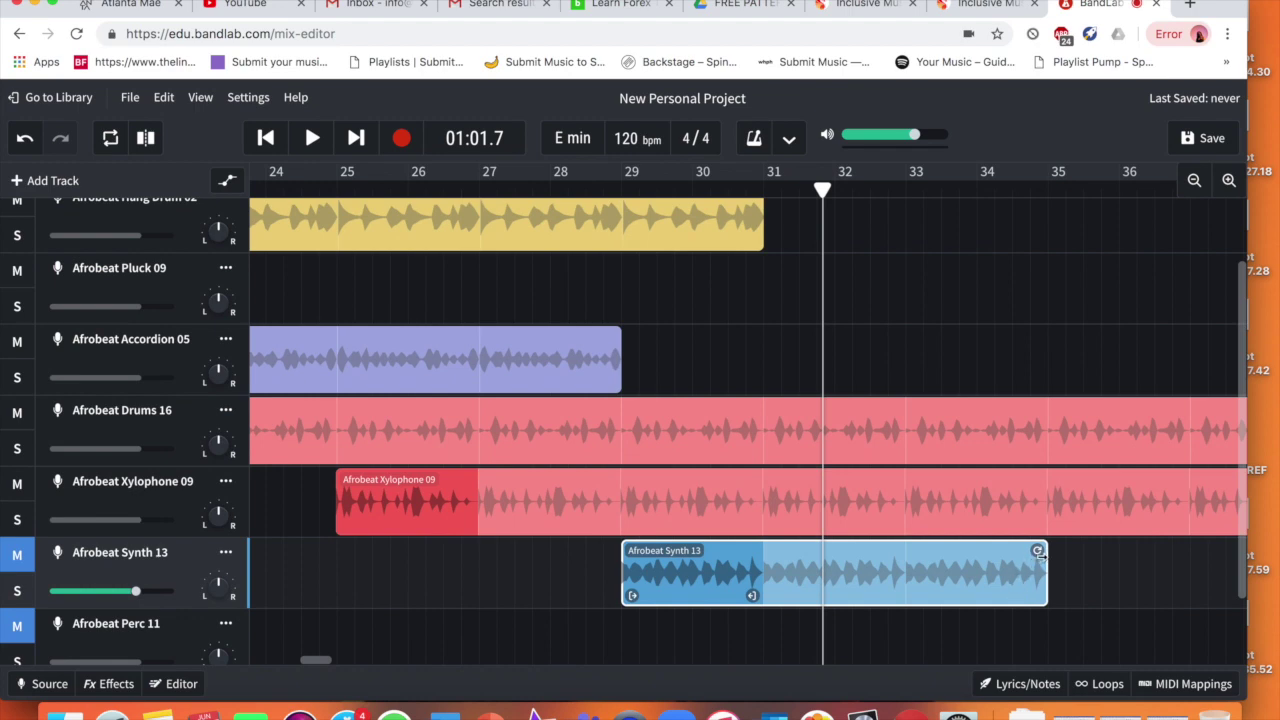
drag(1088, 556, 1210, 529)
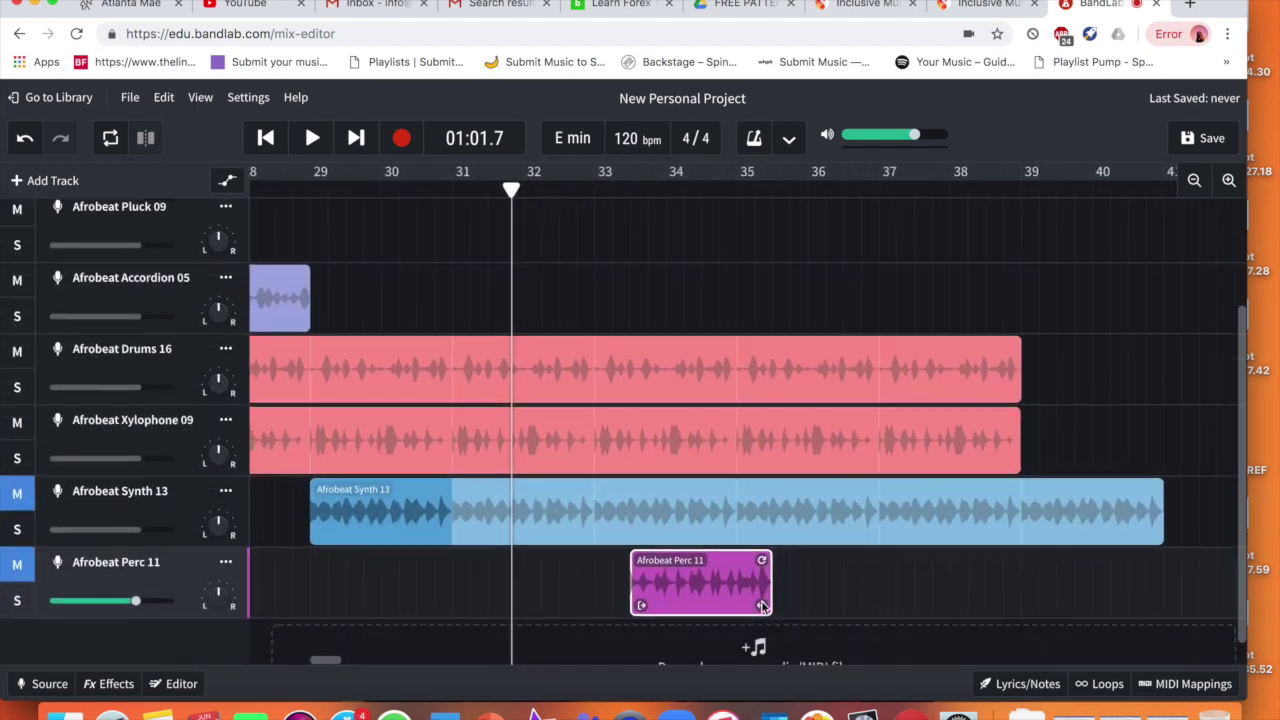
scroll(684, 576, down, 1)
Step: Move Afrobeat Perc 11 to about bar 35, extend it to bar 39, and return to the song start
drag(696, 557, 795, 554)
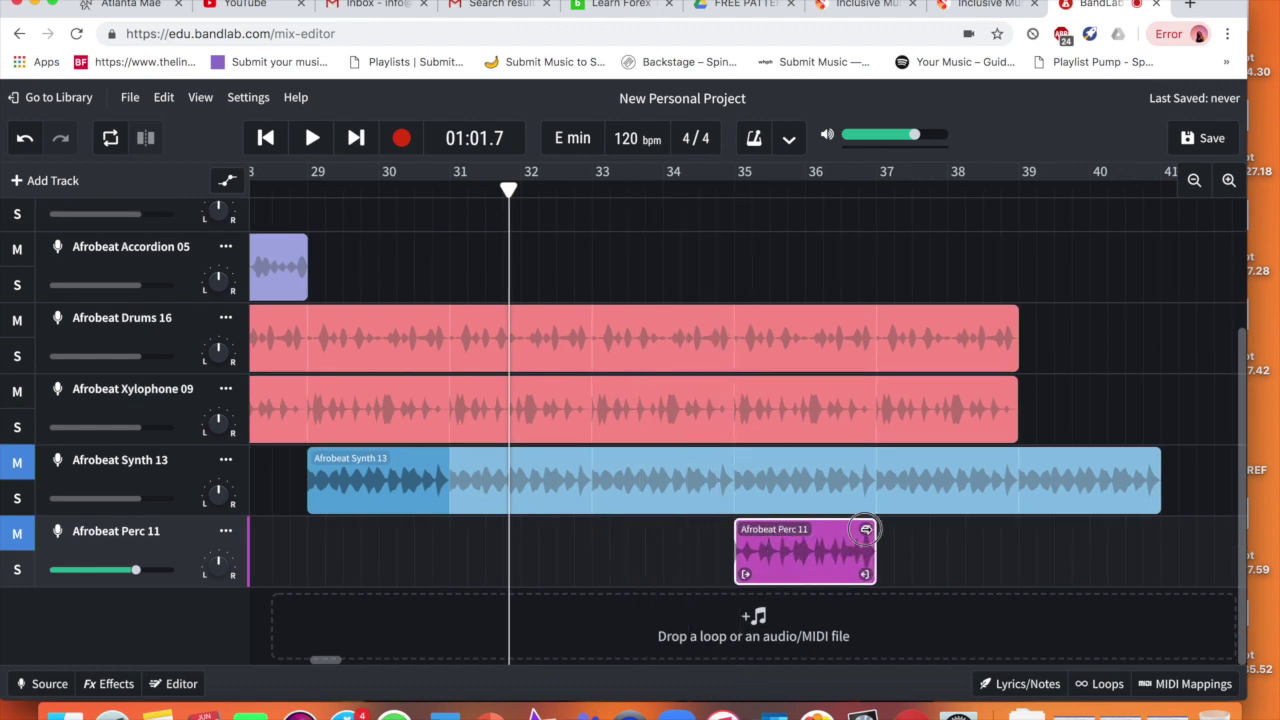
drag(866, 529, 1124, 507)
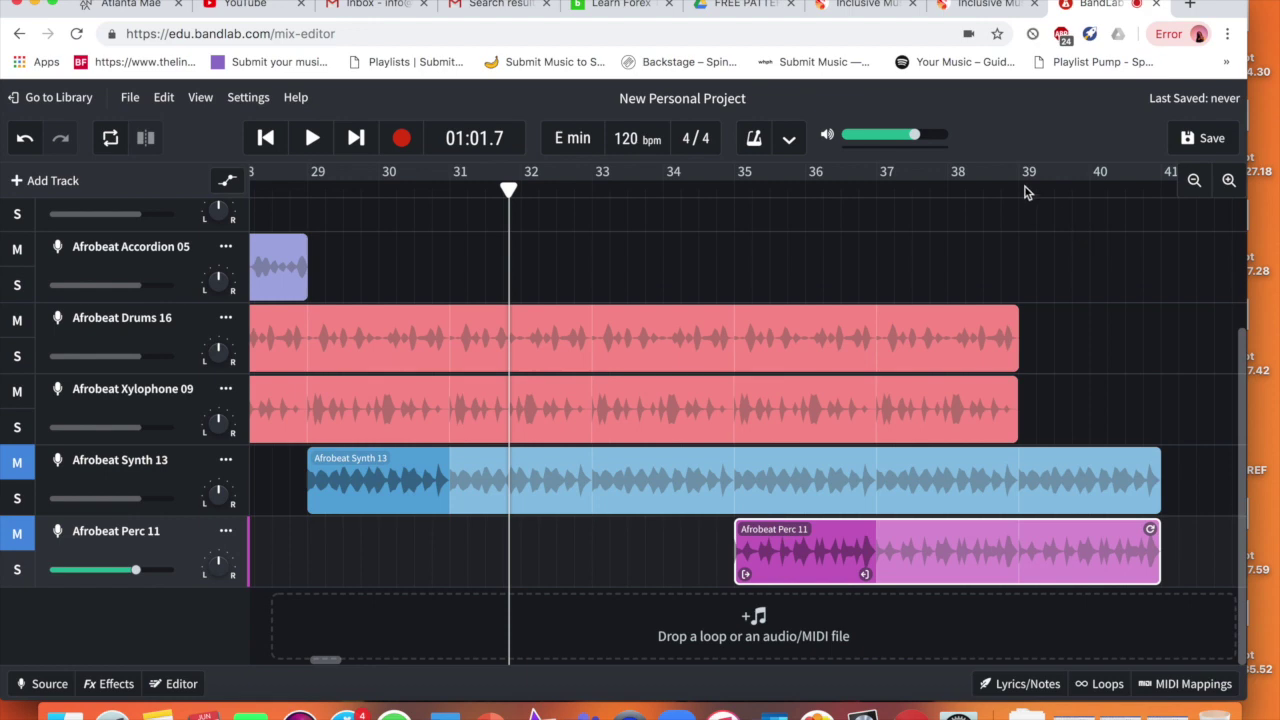
scroll(900, 301, down, 5)
click(265, 138)
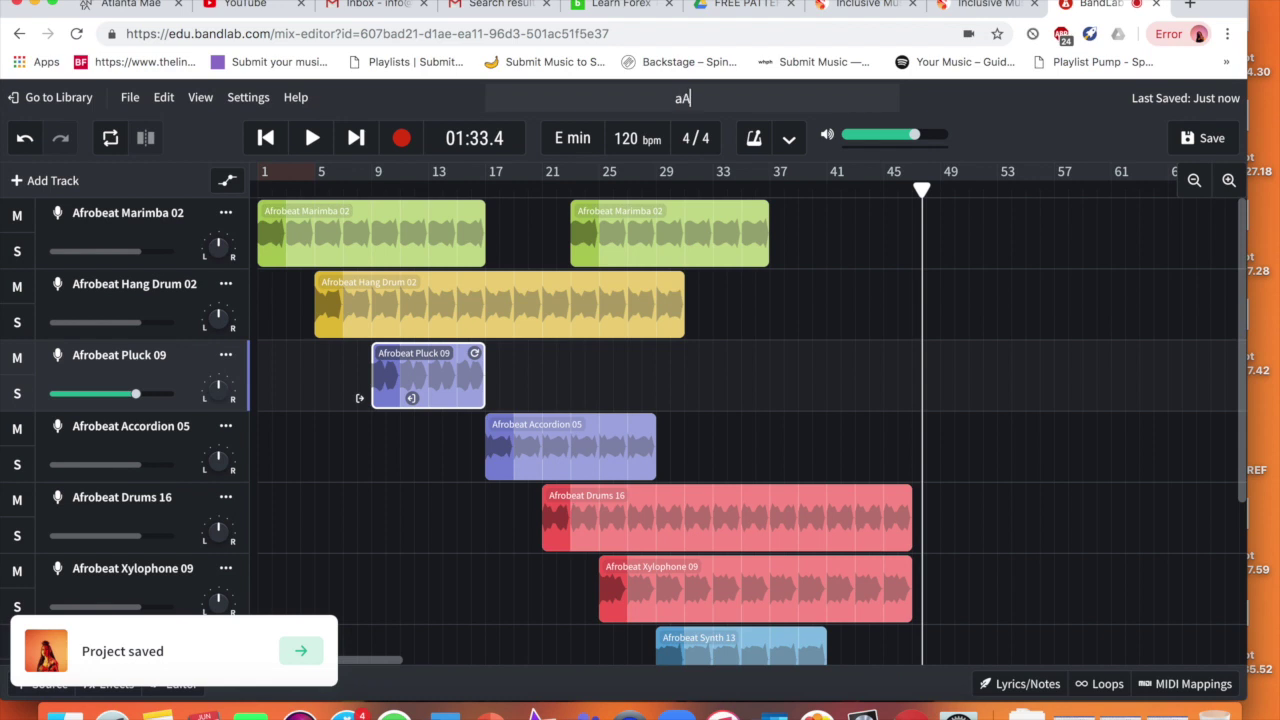
Step: Title the project 'Afrobeat ParTY !' in place of New Personal Project
text(beat)
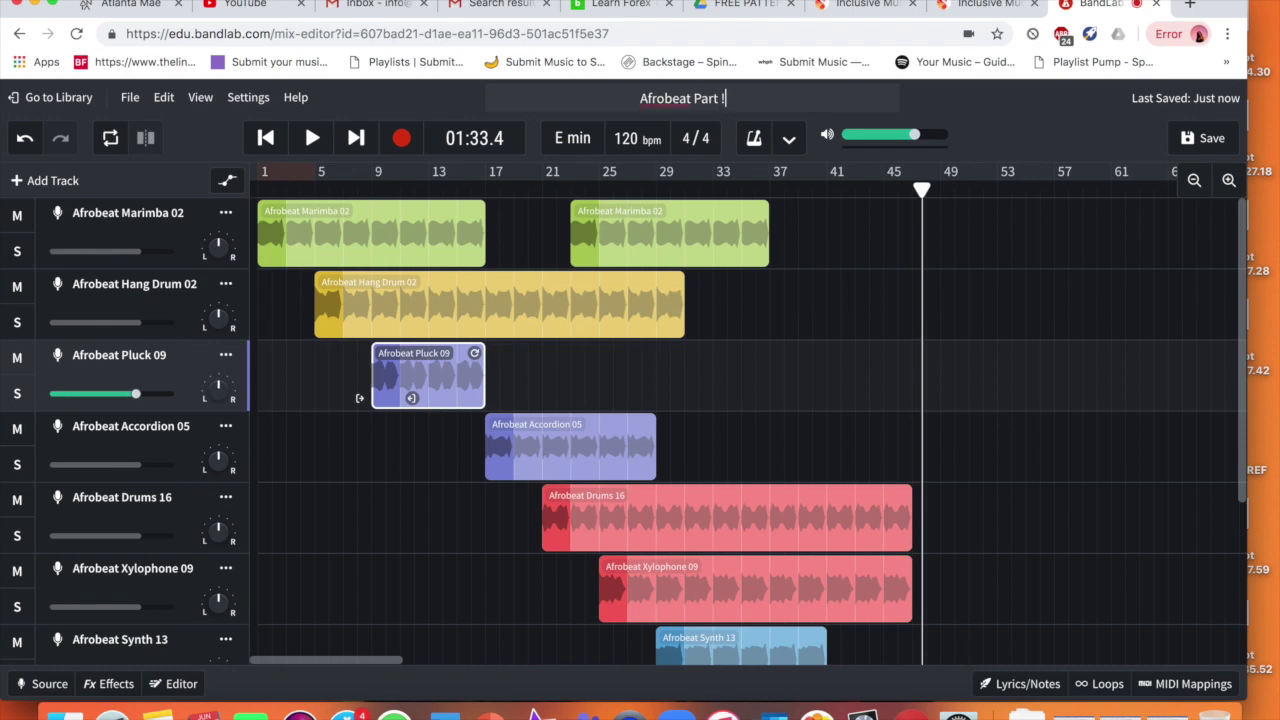
text( ParTY !)
click(840, 224)
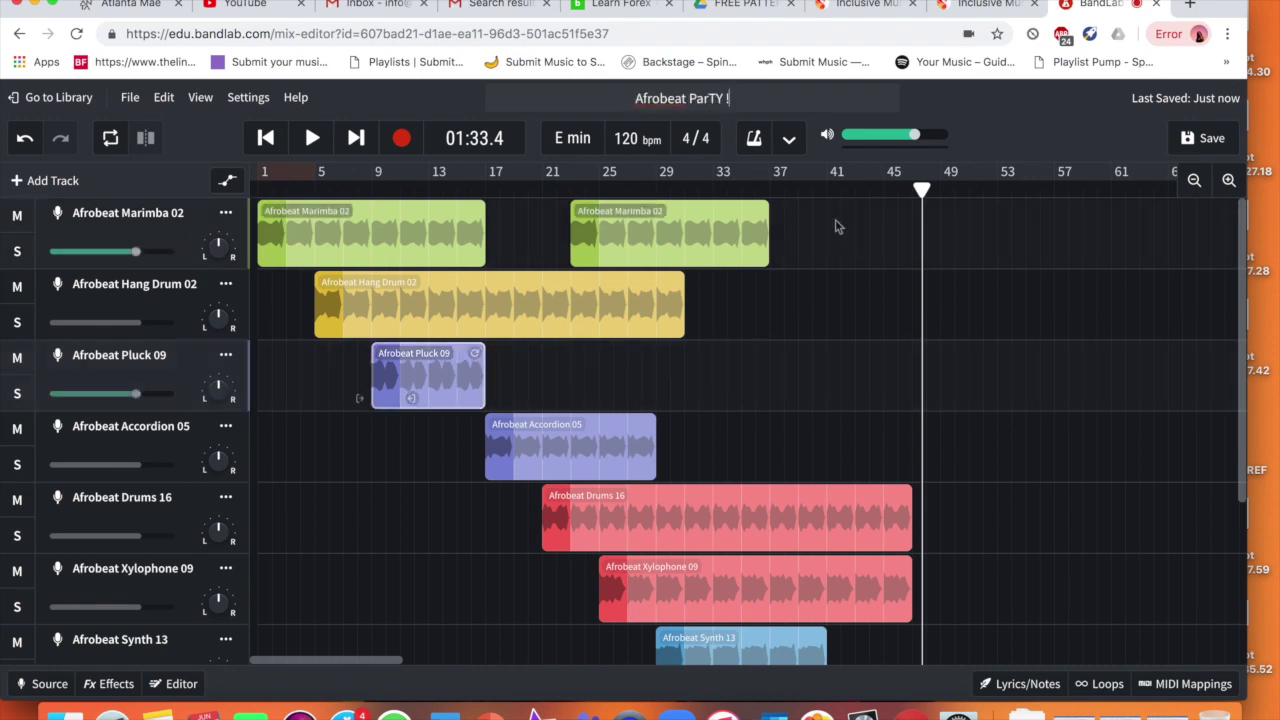
scroll(598, 616, down, 5)
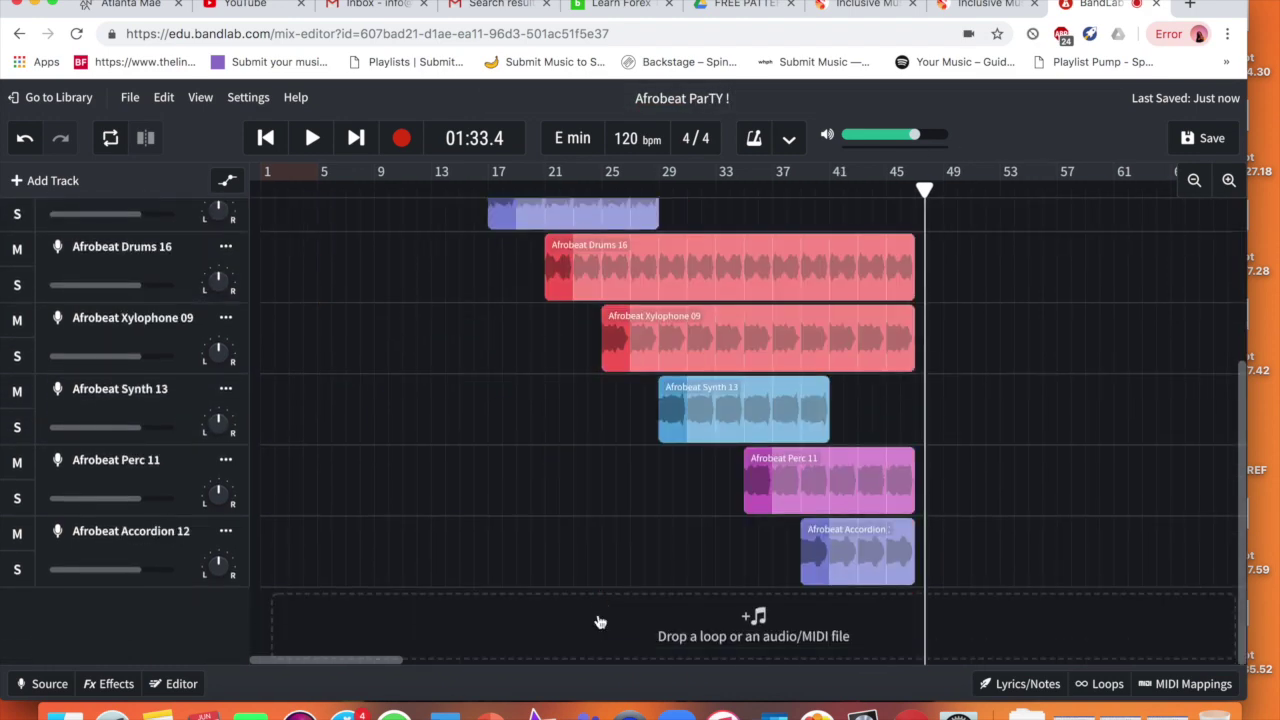
scroll(600, 622, up, 5)
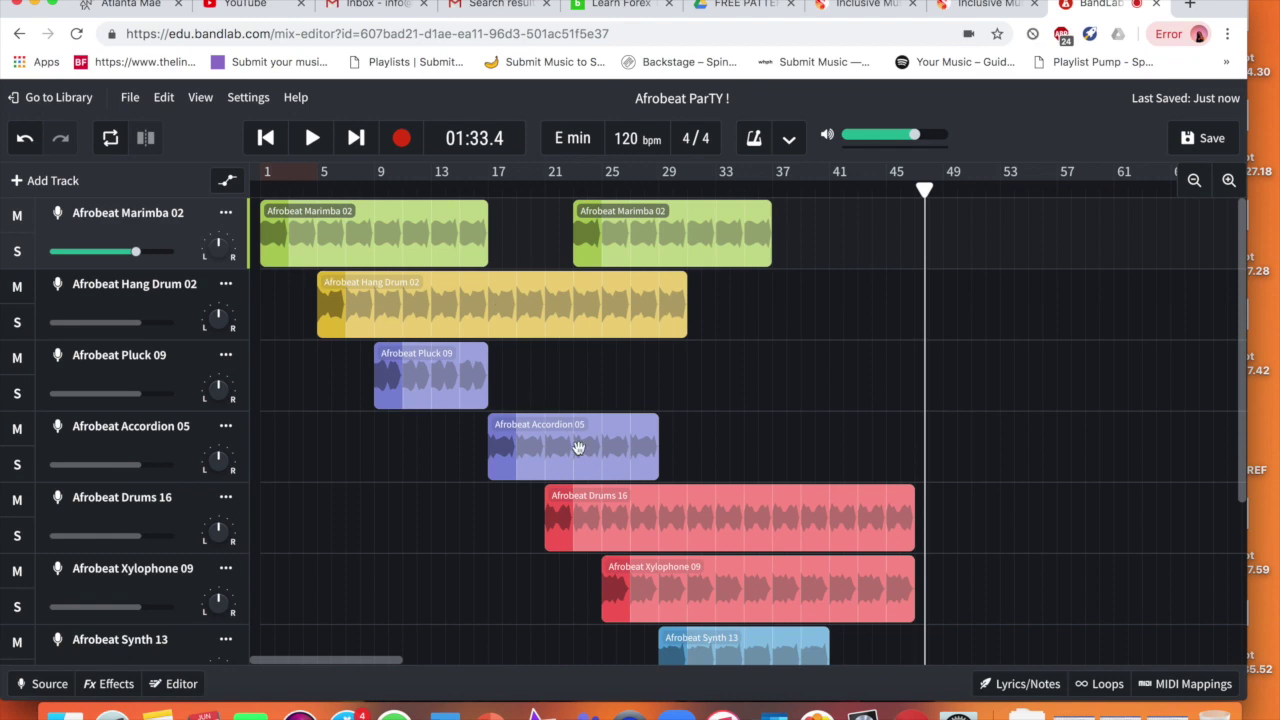
scroll(557, 383, down, 3)
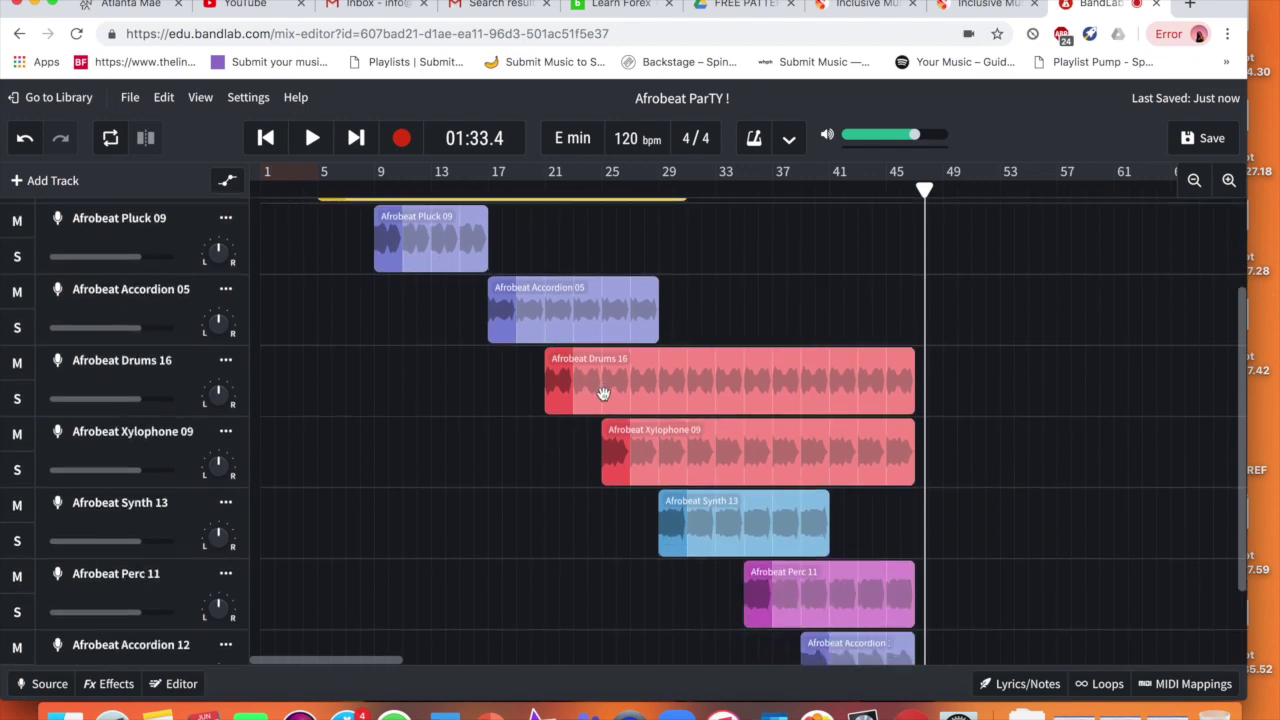
scroll(603, 397, down, 3)
scroll(603, 397, up, 6)
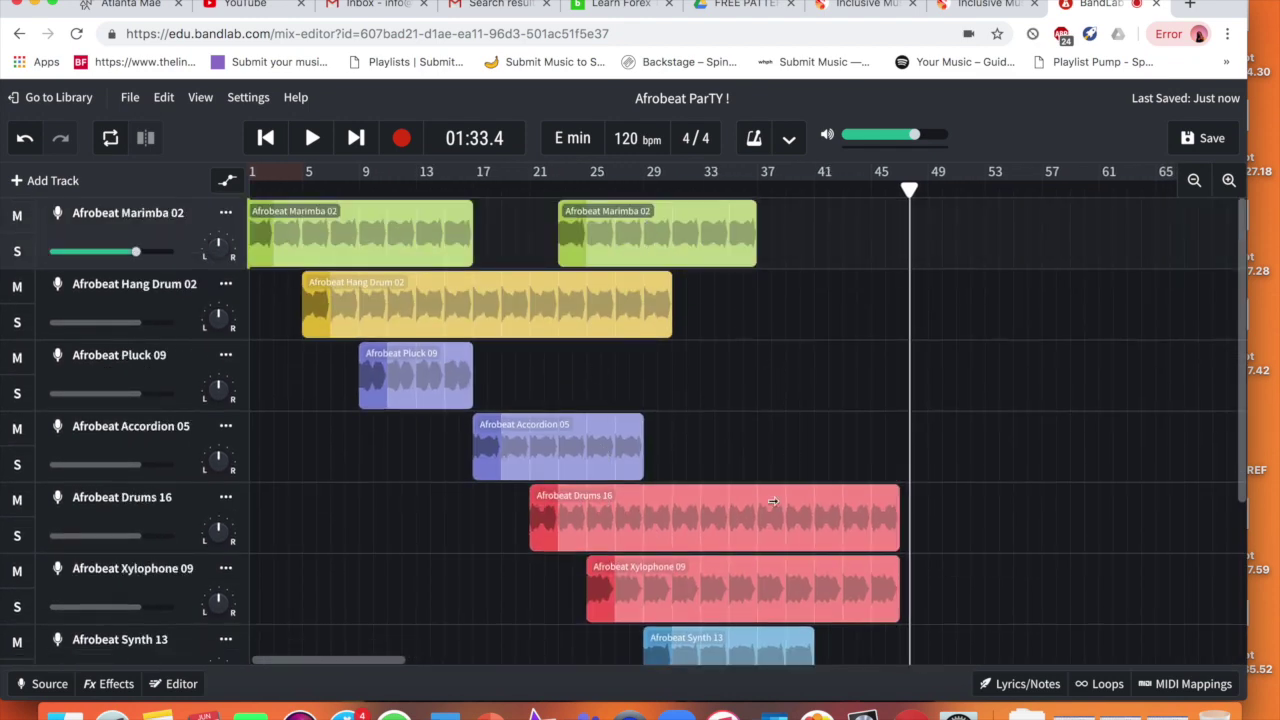
scroll(688, 650, down, 5)
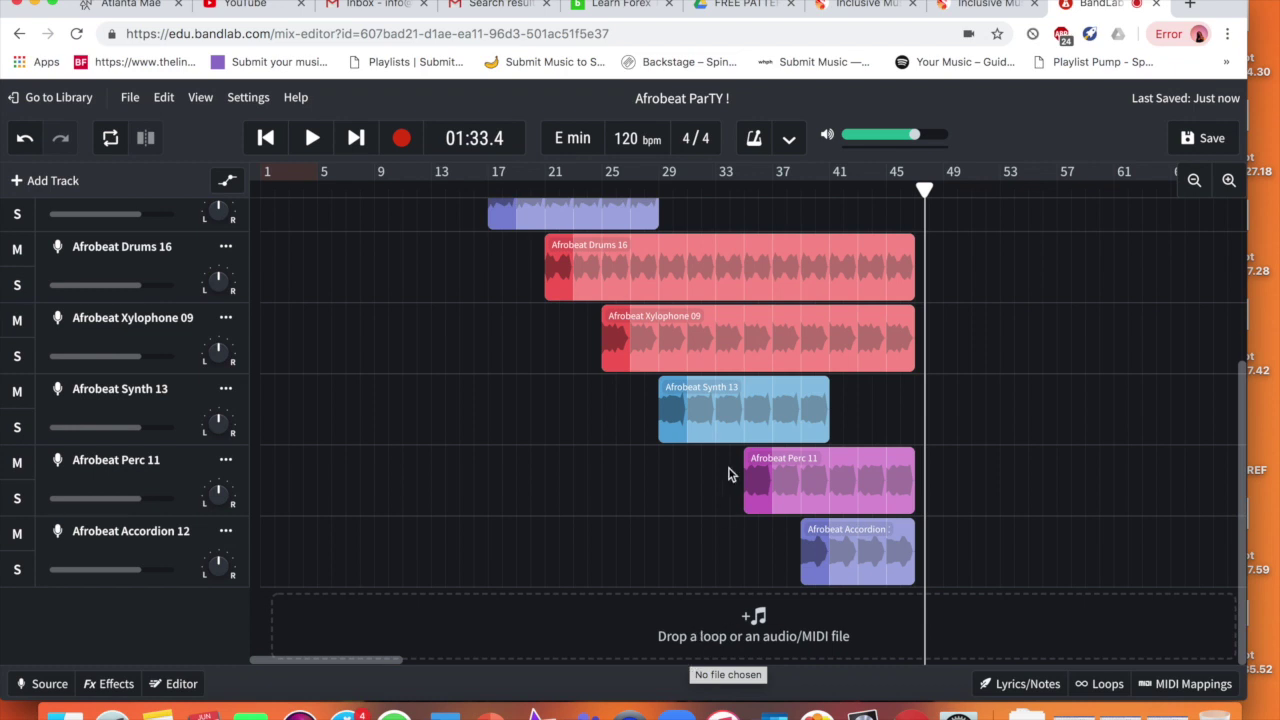
scroll(728, 475, up, 5)
scroll(728, 475, right, 1)
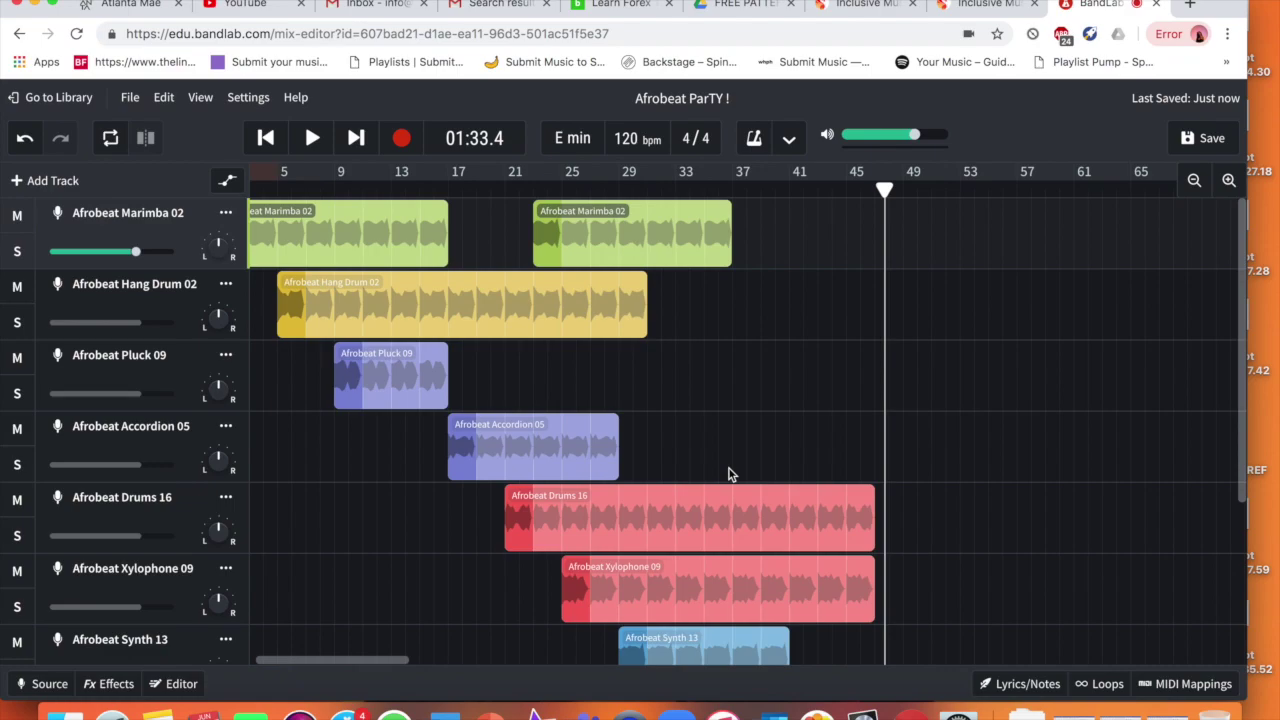